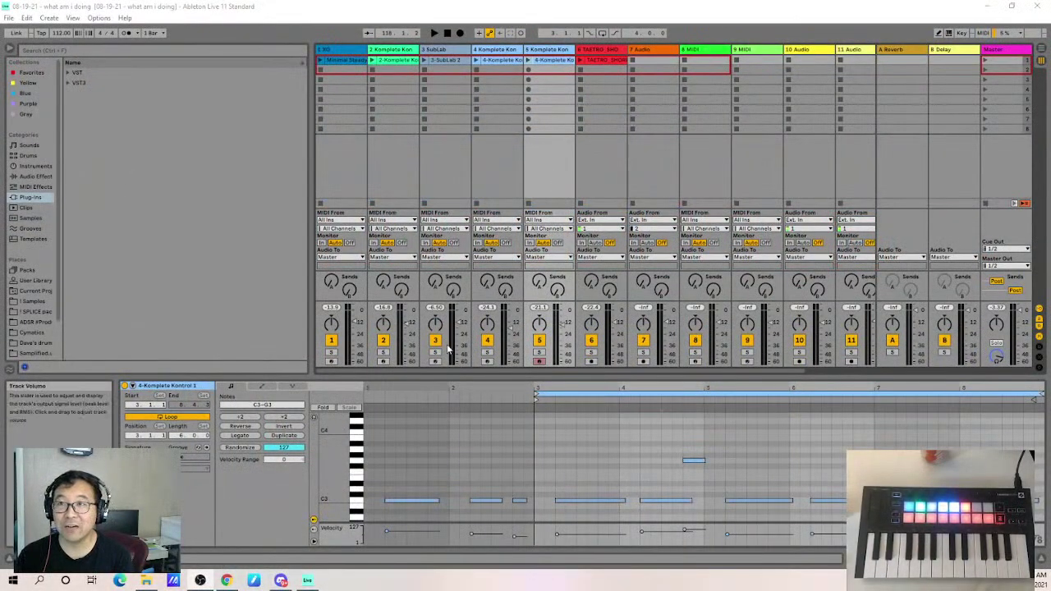
Change the colour of track 5 (Komplete Kontrol) to teal green.
{"action": "right_click", "coordinate": [561, 51]}
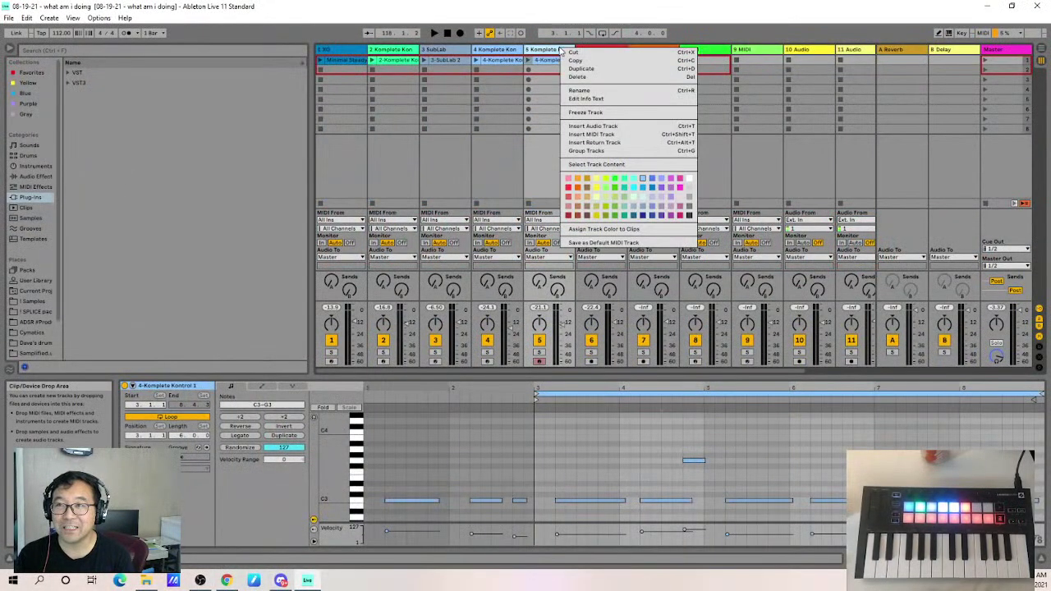
{"action": "left_click", "coordinate": [625, 189]}
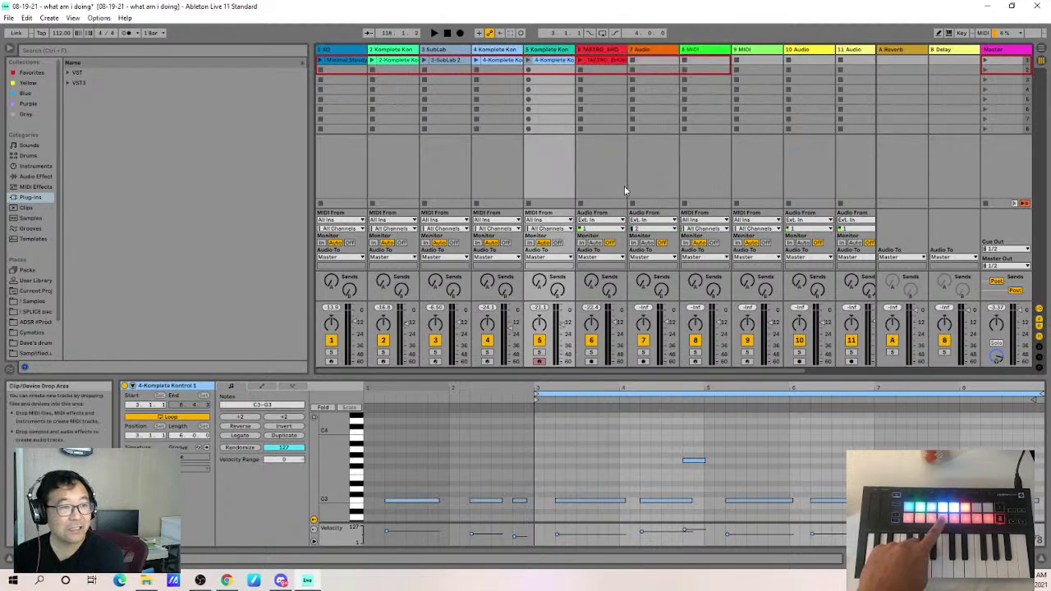
{"action": "left_click", "coordinate": [556, 168]}
Change the colour of the 4-Komplete Kontrol 1 clip on track 5 to blue.
{"action": "right_click", "coordinate": [549, 63]}
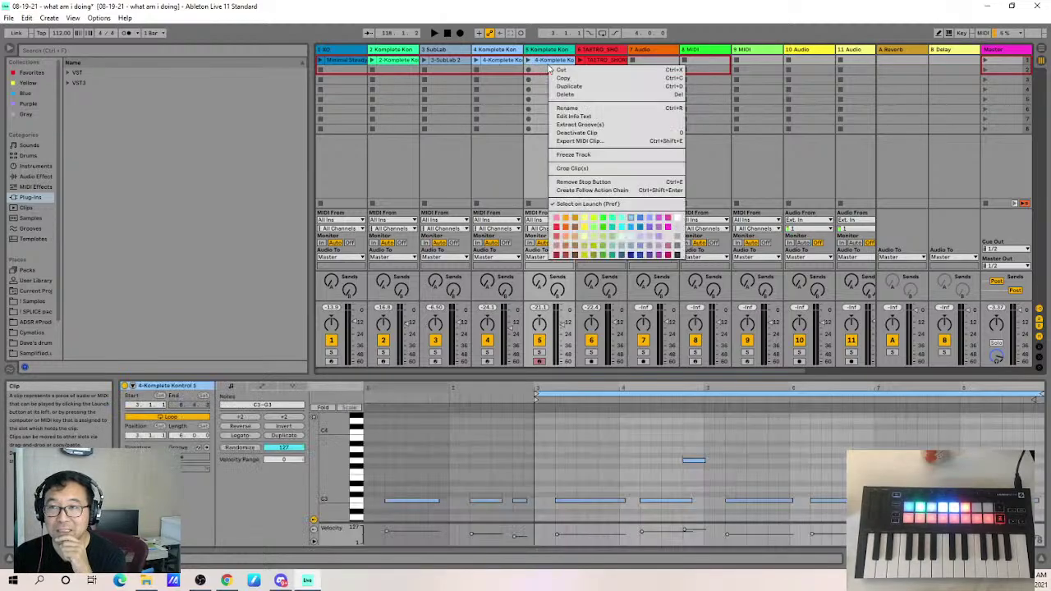
{"action": "left_click", "coordinate": [630, 229]}
{"action": "left_click", "coordinate": [569, 178]}
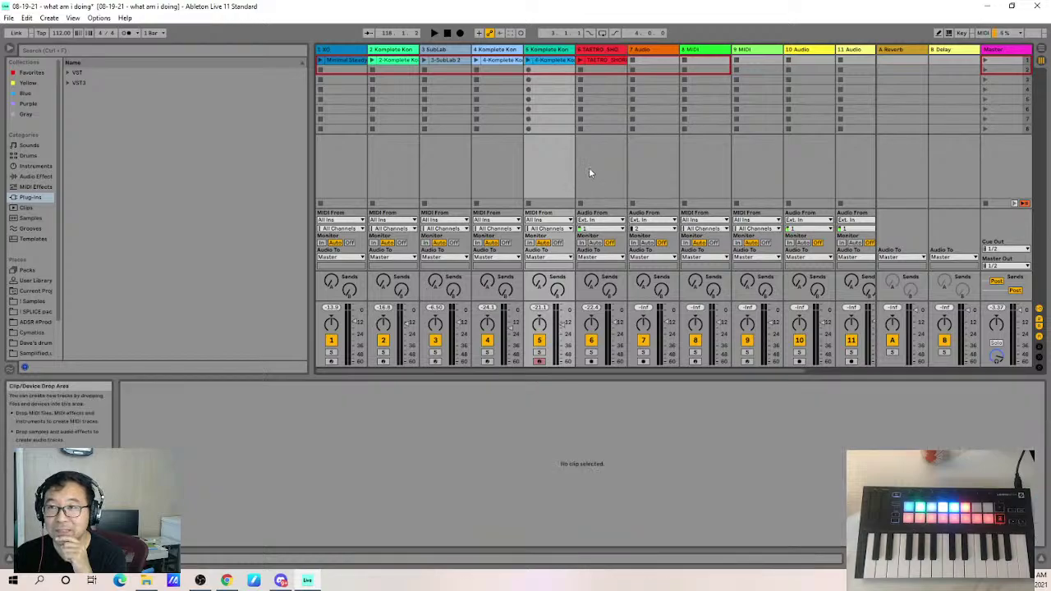
Recolour track 5 to the same blue as its clip.
{"action": "right_click", "coordinate": [565, 52]}
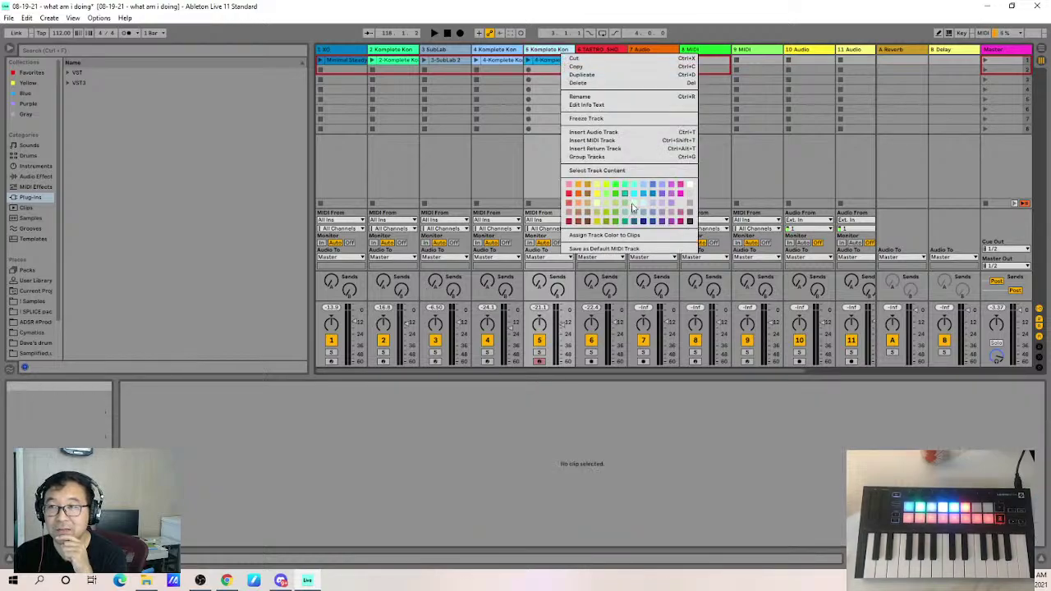
{"action": "left_click", "coordinate": [645, 193]}
{"action": "right_click", "coordinate": [572, 48]}
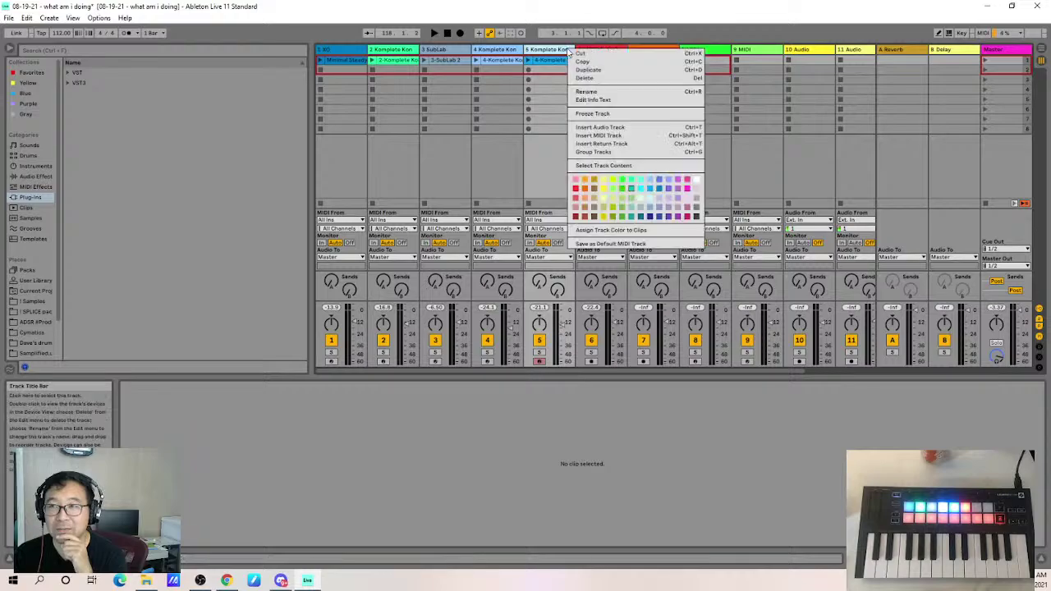
{"action": "left_click", "coordinate": [648, 190]}
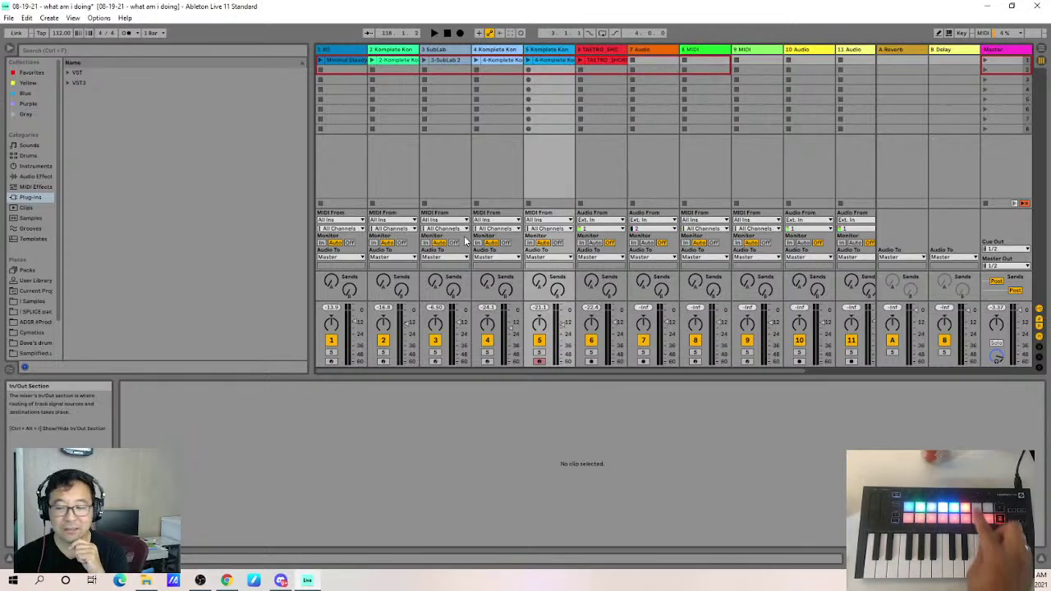
Colour track 6 (TAETRO_SHORE) dark red and assign the track colour to its clips.
{"action": "left_click", "coordinate": [608, 50]}
{"action": "right_click", "coordinate": [610, 50]}
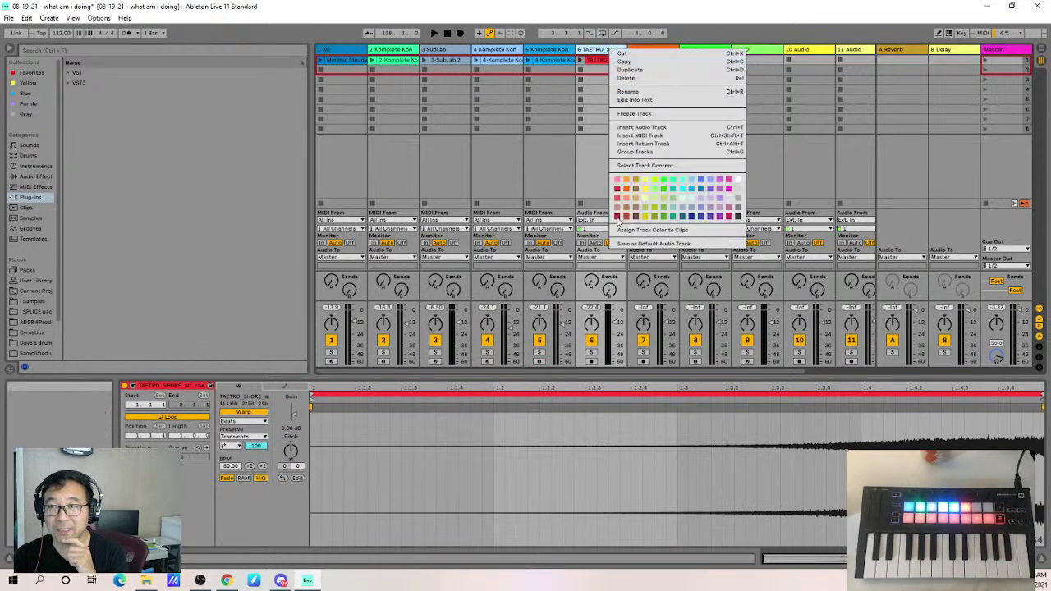
{"action": "left_click", "coordinate": [617, 217]}
{"action": "right_click", "coordinate": [588, 50]}
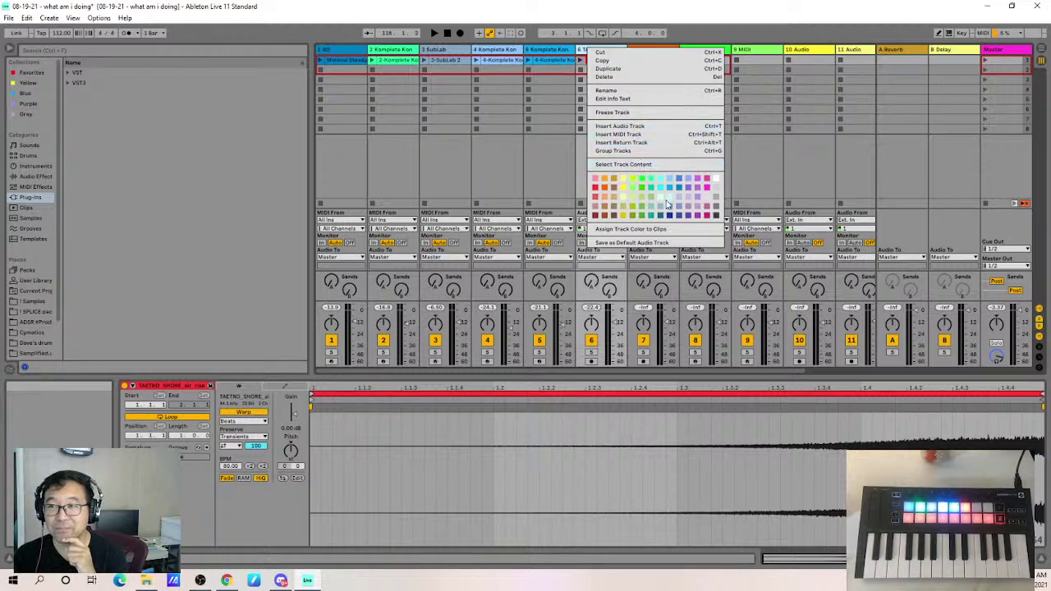
{"action": "left_click", "coordinate": [670, 229]}
{"action": "left_click", "coordinate": [572, 152]}
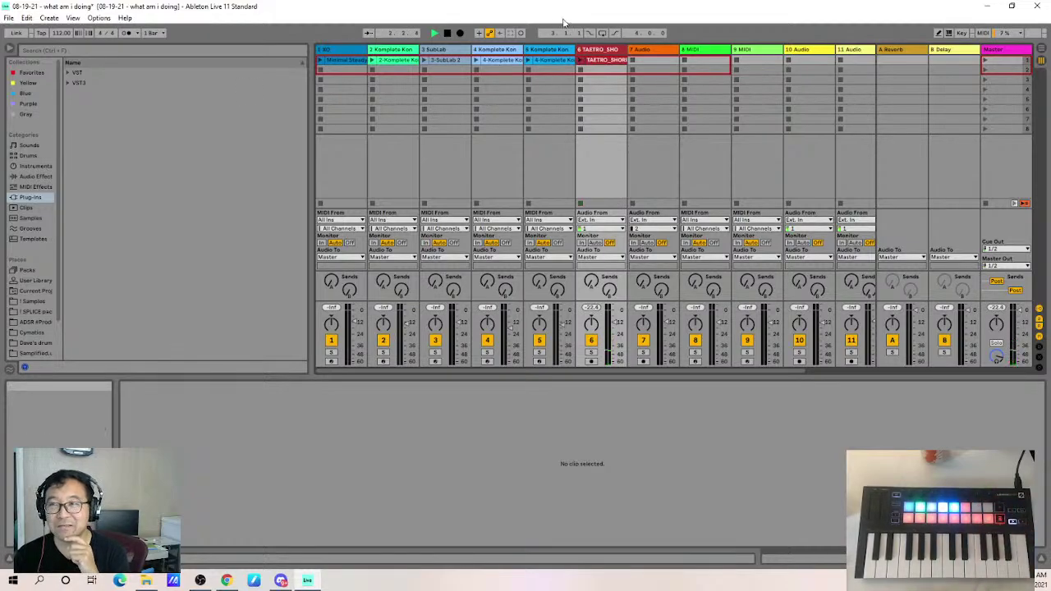
Colour track 6 (TAETRO_SHORE) dark magenta and assign the track colour to its clips.
{"action": "right_click", "coordinate": [616, 51]}
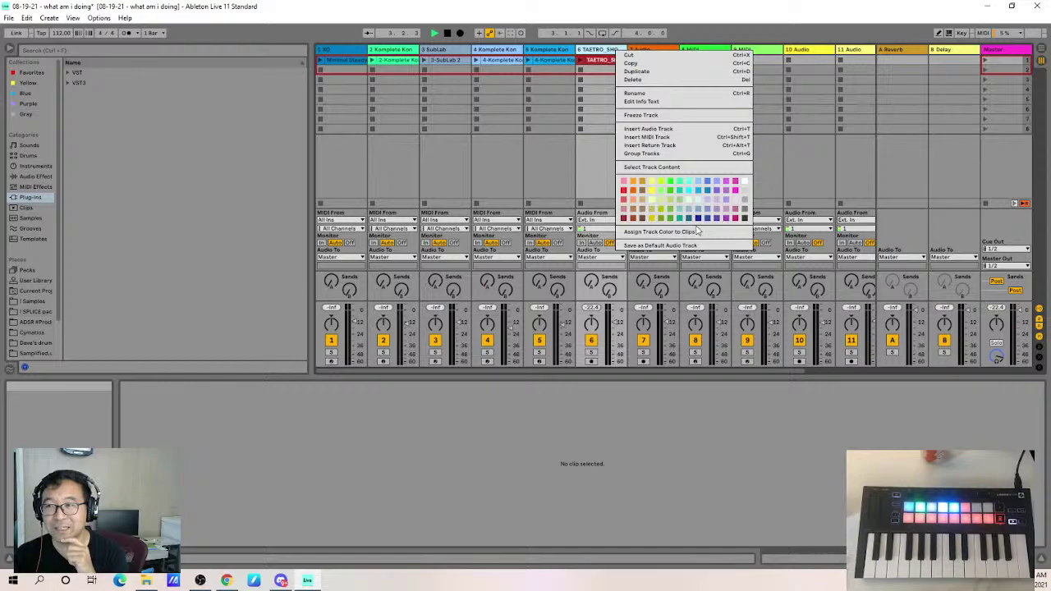
{"action": "left_click", "coordinate": [736, 220]}
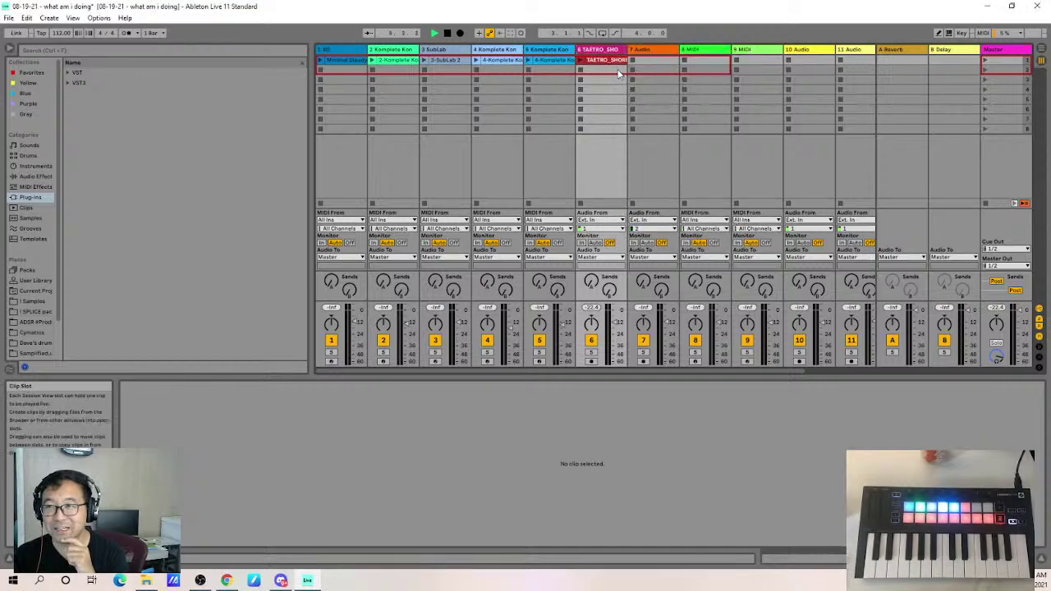
{"action": "right_click", "coordinate": [617, 51]}
{"action": "left_click", "coordinate": [659, 232]}
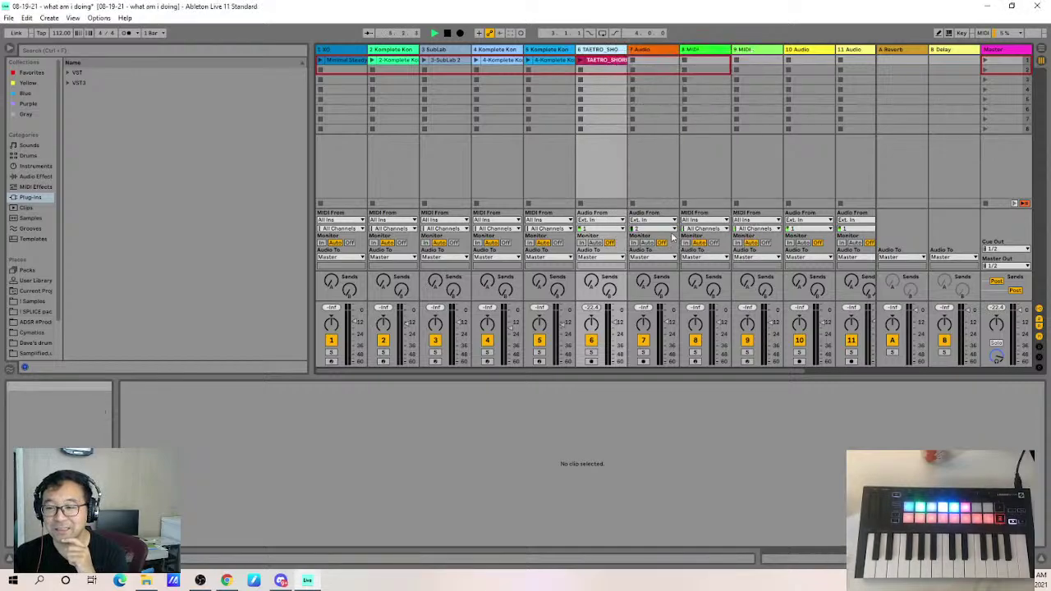
{"action": "left_click", "coordinate": [539, 161]}
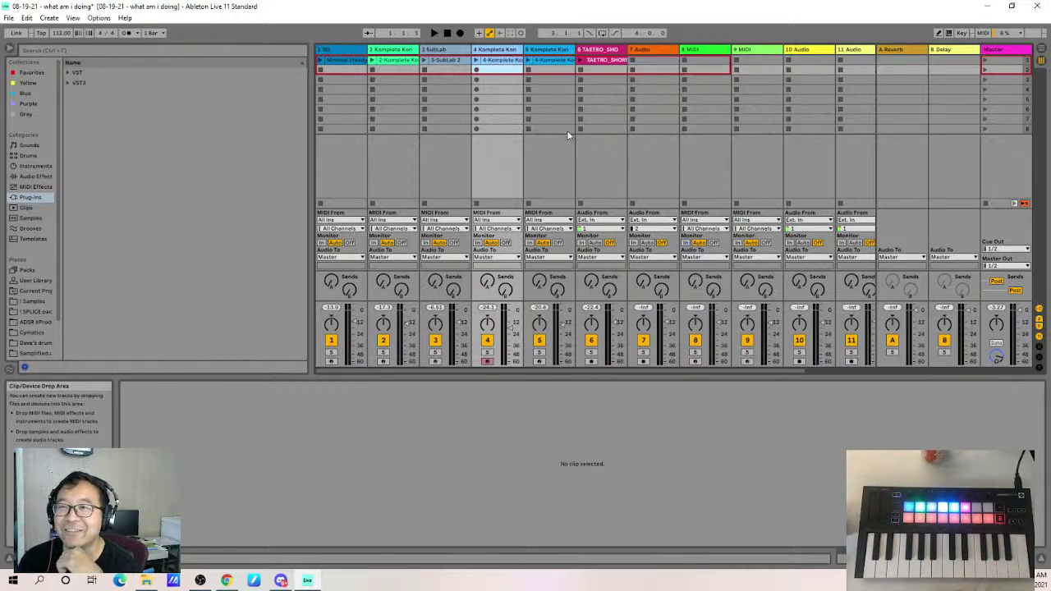
Reactivate the arrangement in Arrangement View and delete all existing clips on tracks 1 to 6.
{"action": "left_click", "coordinate": [1041, 53]}
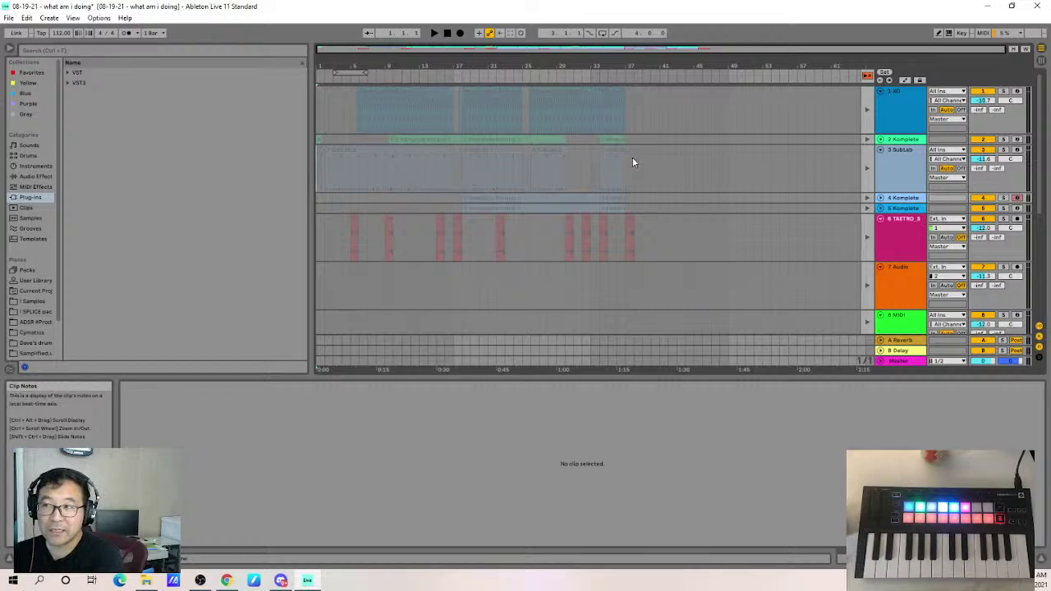
{"action": "left_click", "coordinate": [867, 76]}
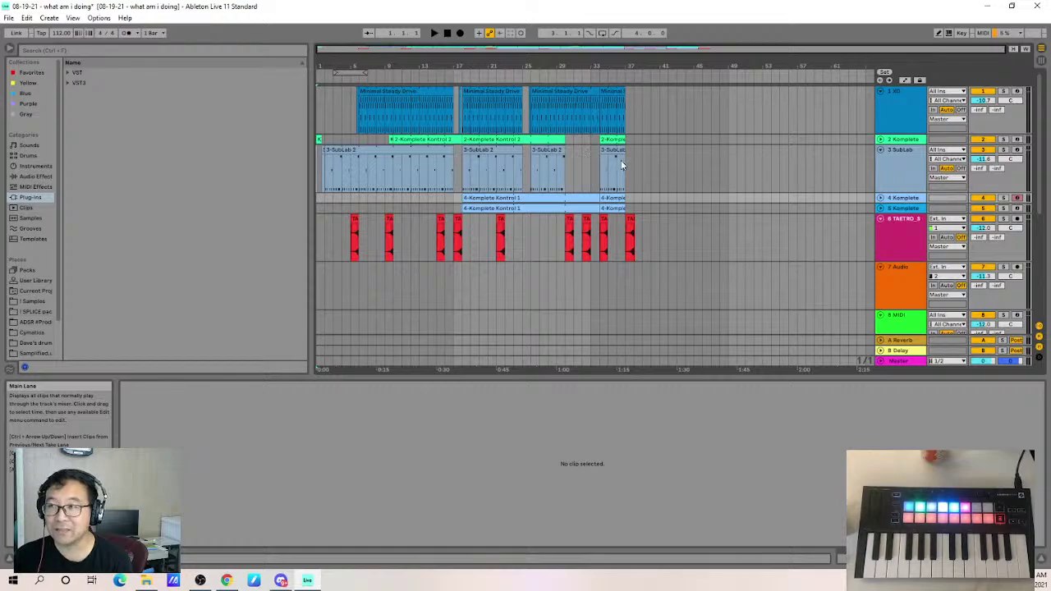
{"action": "left_click_drag", "start_coordinate": [674, 253], "coordinate": [319, 87]}
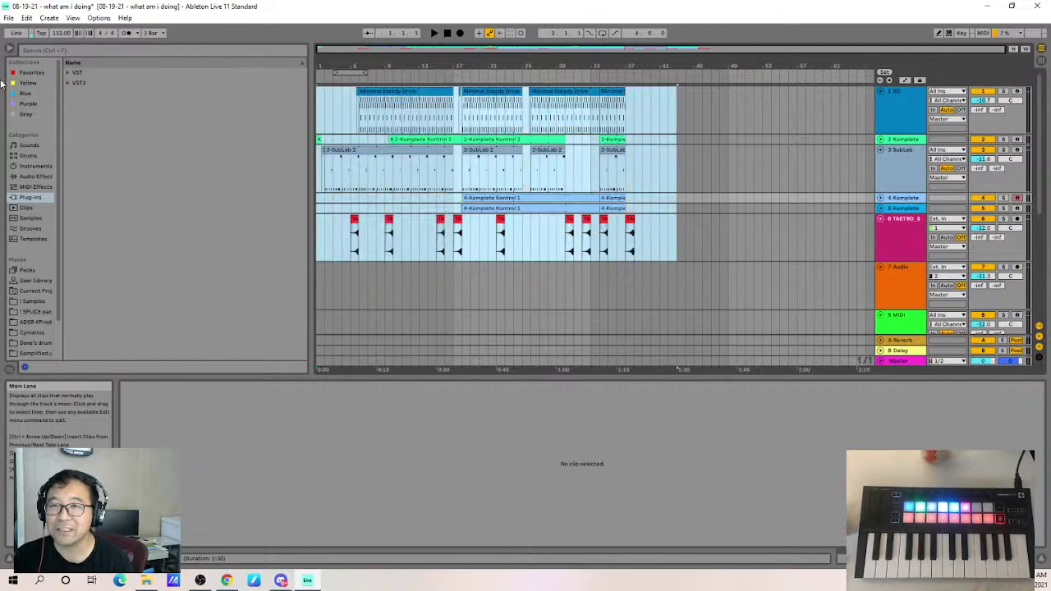
{"action": "key", "text": "Delete"}
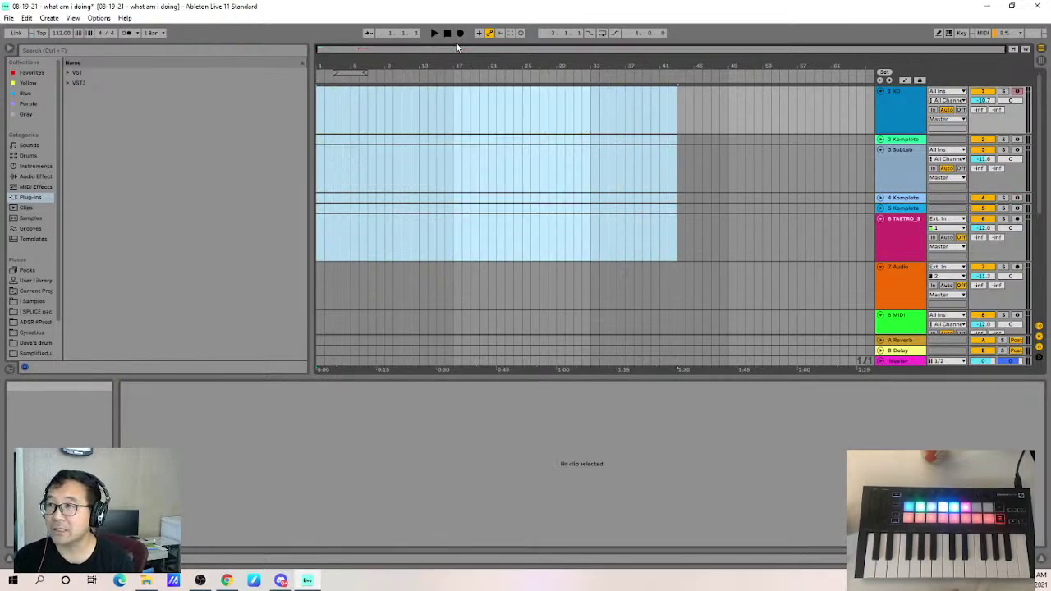
{"action": "left_click", "coordinate": [678, 156]}
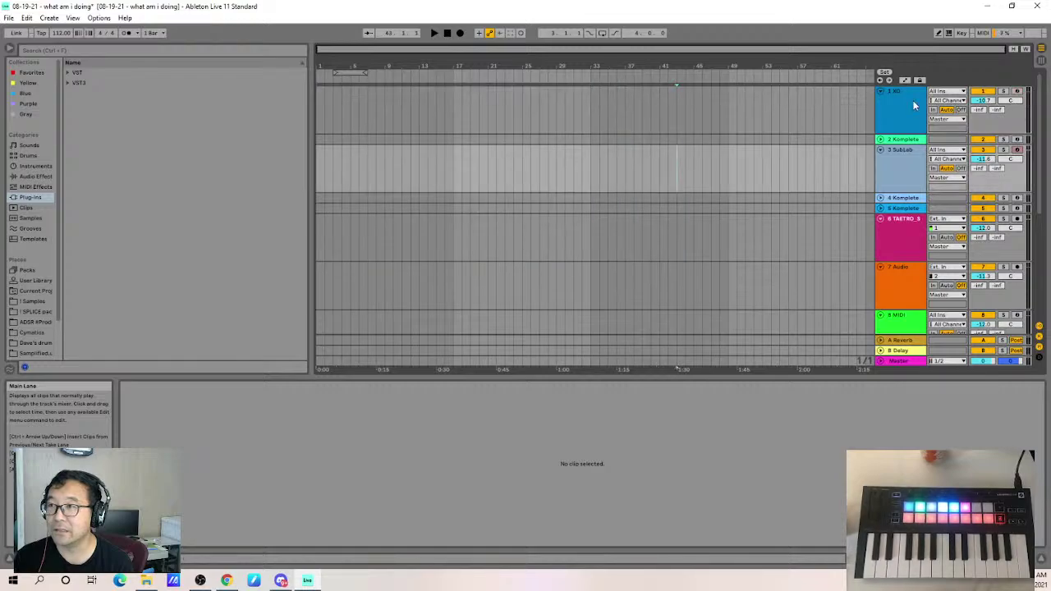
Return to Session View, stop the transport and record the live clip-launch performance into the arrangement.
{"action": "left_click", "coordinate": [1039, 62]}
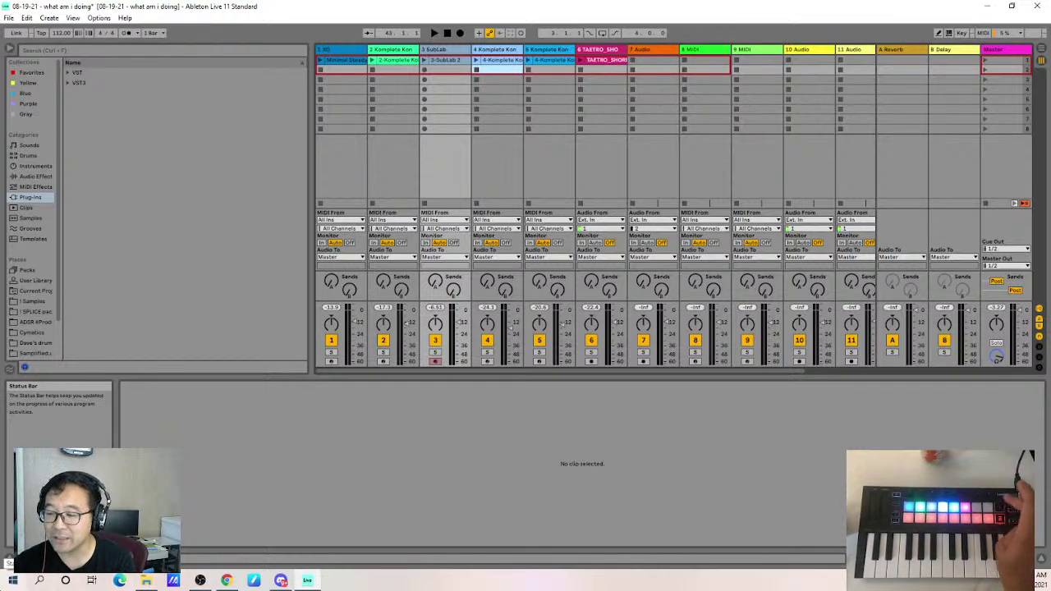
{"action": "left_click", "coordinate": [448, 34]}
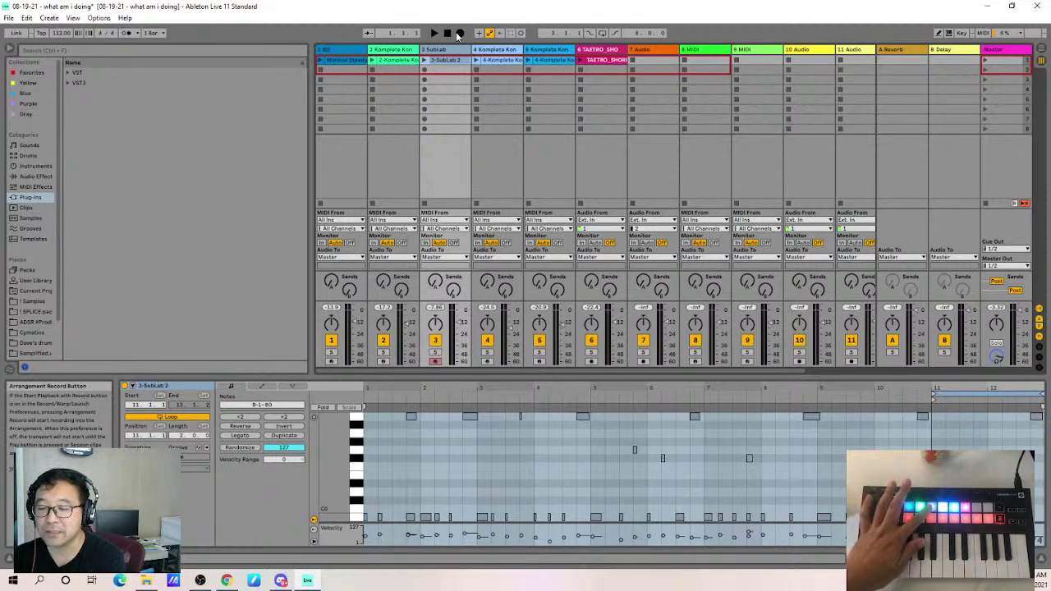
{"action": "left_click", "coordinate": [458, 34]}
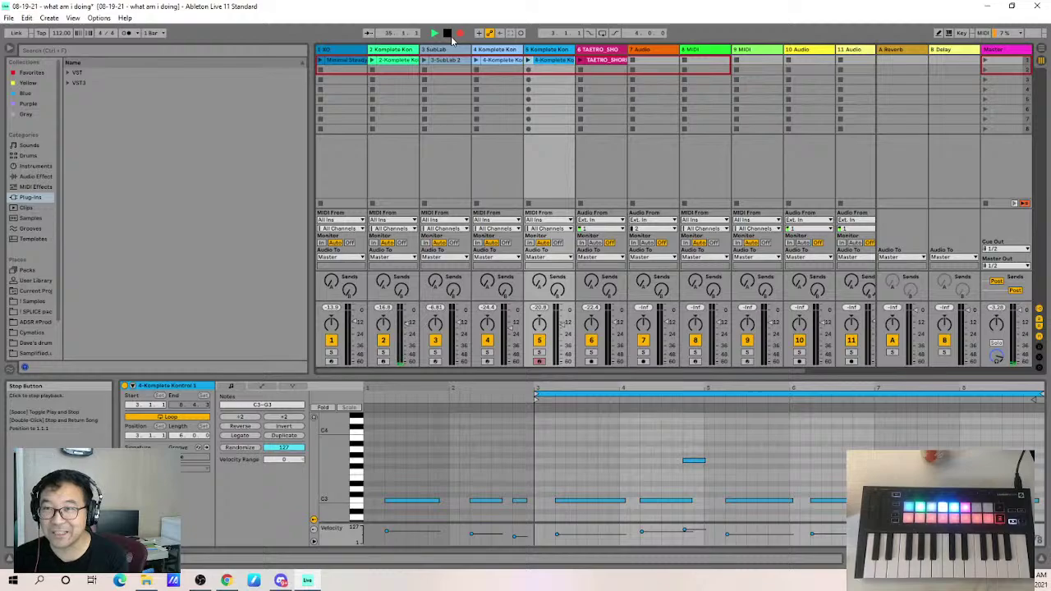
Open the recorded performance in Arrangement View, reactivate the arrangement and play it from the start.
{"action": "left_click", "coordinate": [1041, 61]}
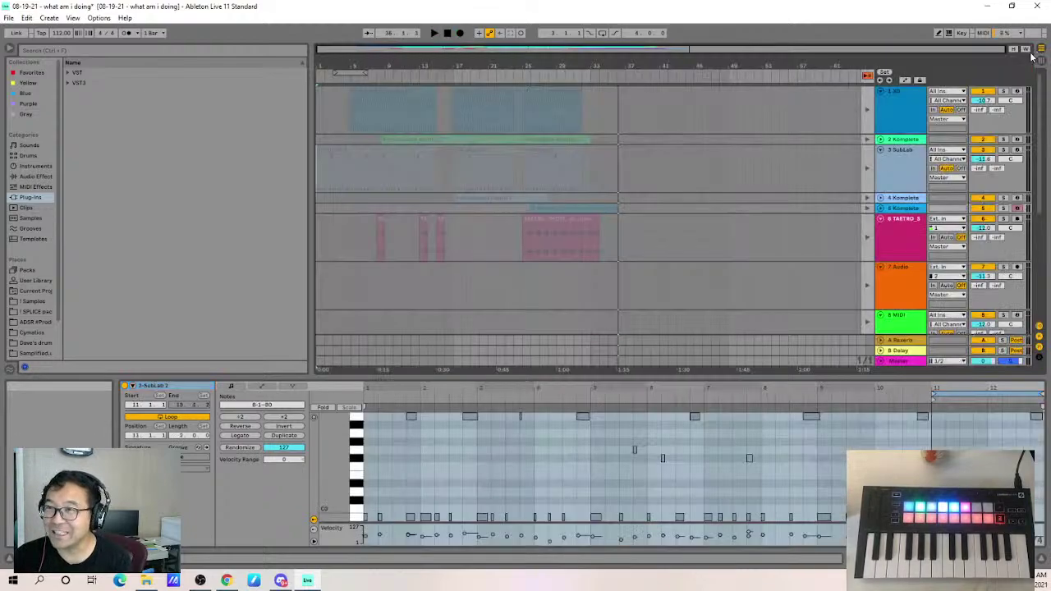
{"action": "left_click", "coordinate": [867, 77]}
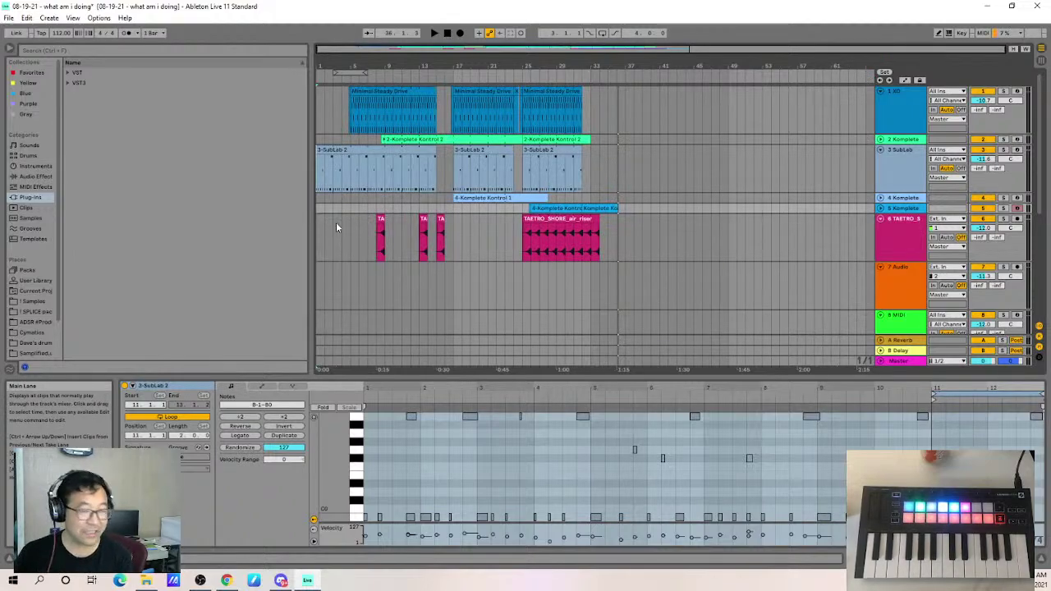
{"action": "left_click", "coordinate": [320, 240]}
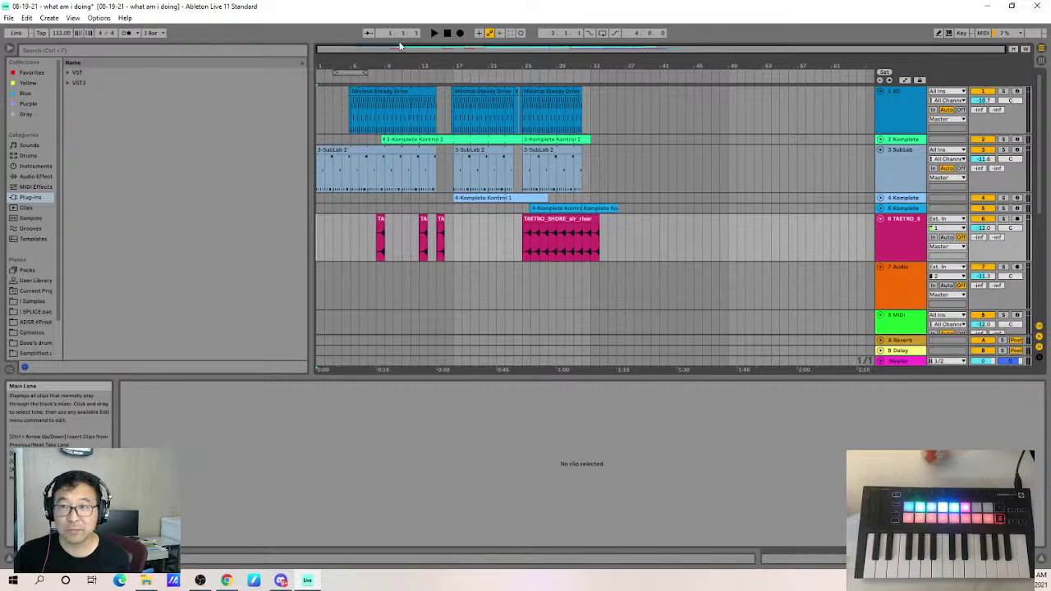
{"action": "left_click", "coordinate": [433, 33]}
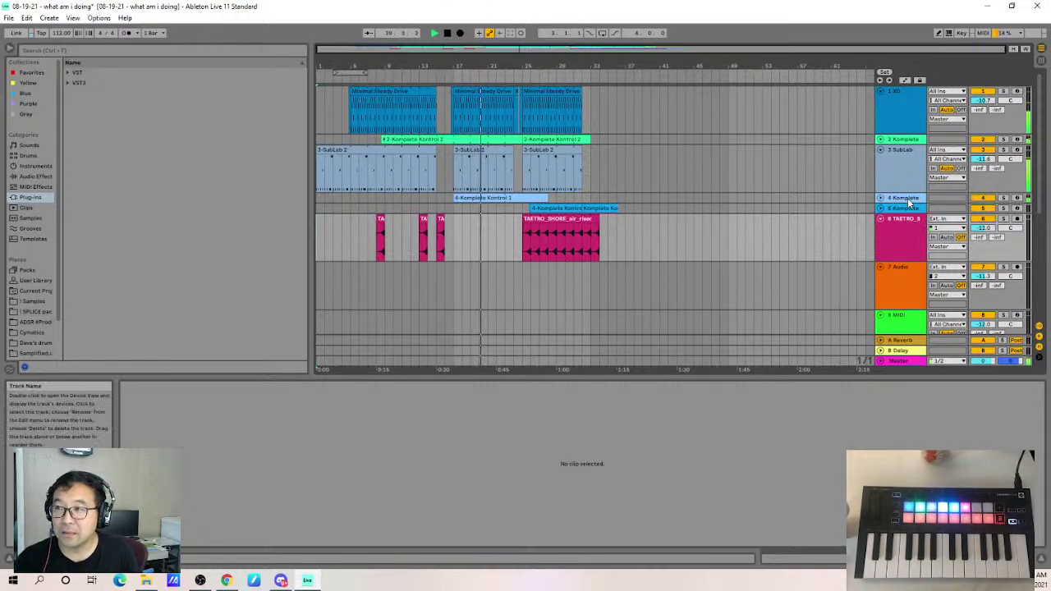
Examine the notes of the 4-Komplete Kontrol 1 clip on track 4 while the arrangement plays.
{"action": "scroll", "coordinate": [646, 190], "scroll_direction": "up", "scroll_amount": 4, "text": "alt"}
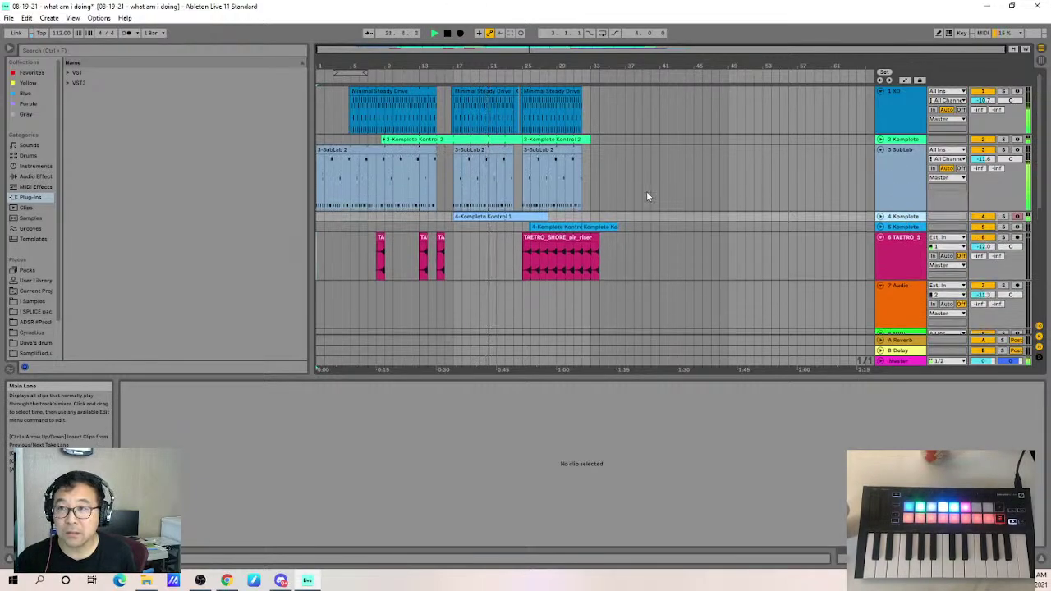
{"action": "scroll", "coordinate": [646, 196], "scroll_direction": "down", "scroll_amount": 2, "text": "alt"}
{"action": "left_click", "coordinate": [491, 198]}
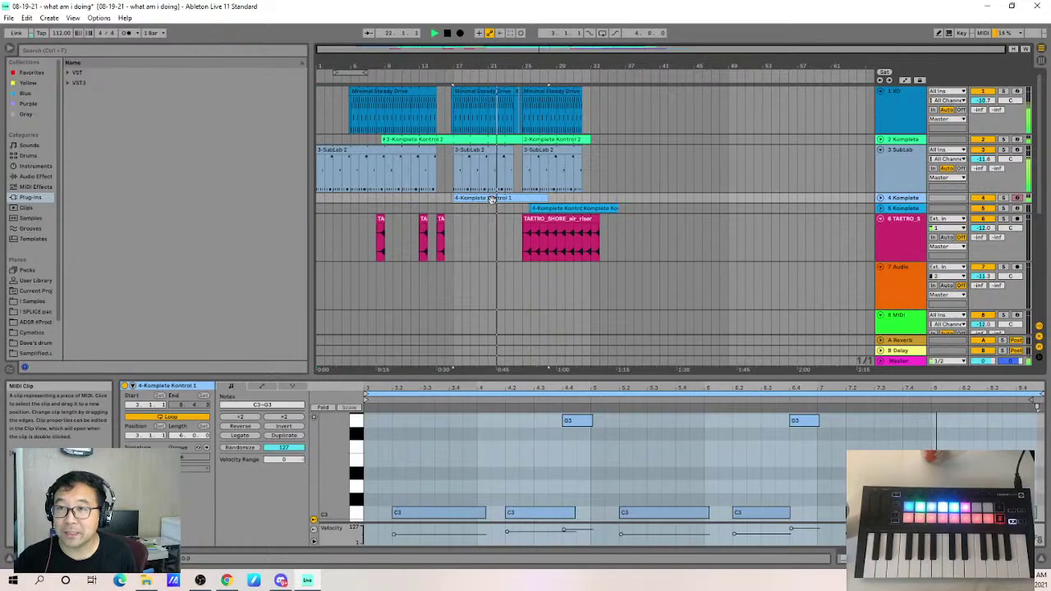
{"action": "scroll", "coordinate": [492, 452], "scroll_direction": "up", "scroll_amount": 1, "text": "alt"}
{"action": "scroll", "coordinate": [492, 451], "scroll_direction": "down", "scroll_amount": 3, "text": "alt"}
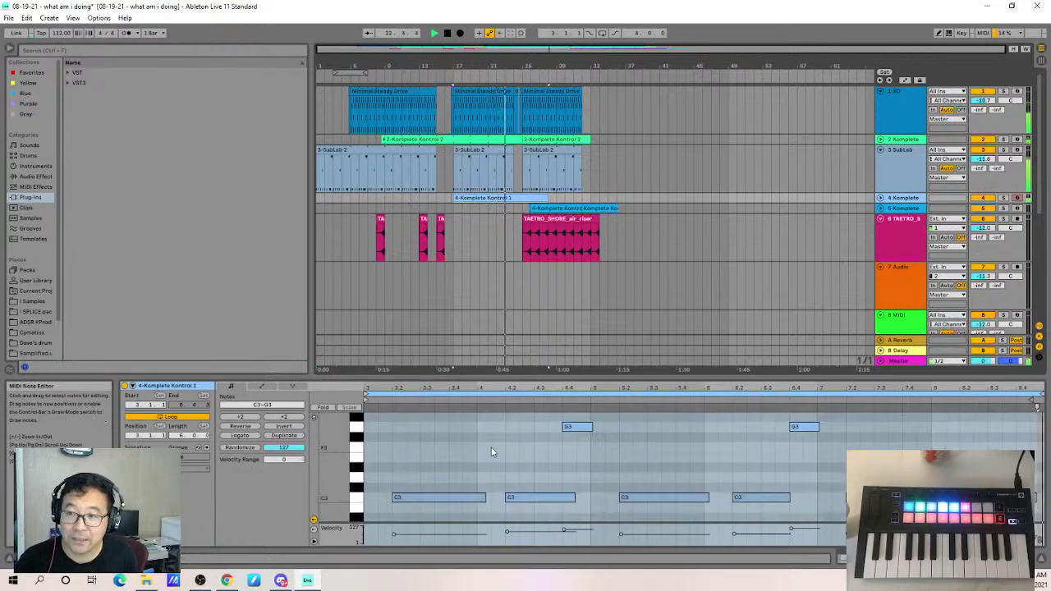
{"action": "scroll", "coordinate": [492, 451], "scroll_direction": "down", "scroll_amount": 1, "text": "alt"}
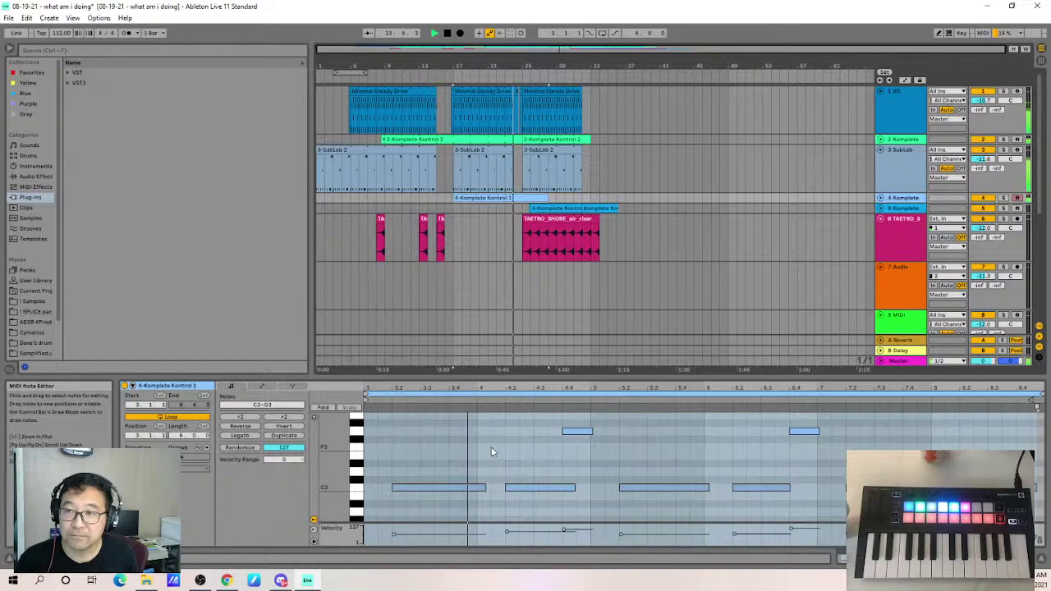
{"action": "scroll", "coordinate": [491, 452], "scroll_direction": "down", "scroll_amount": 1, "text": "alt"}
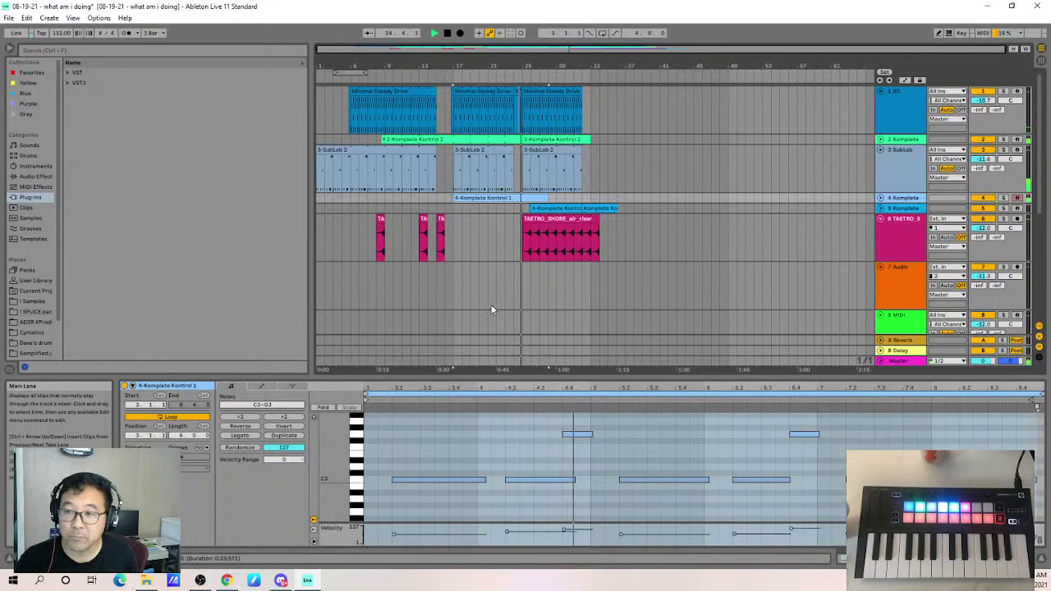
Delete the section of the long TAETRO_SHORE air riser clip from about bar 26 to bar 32.
{"action": "left_click", "coordinate": [534, 226]}
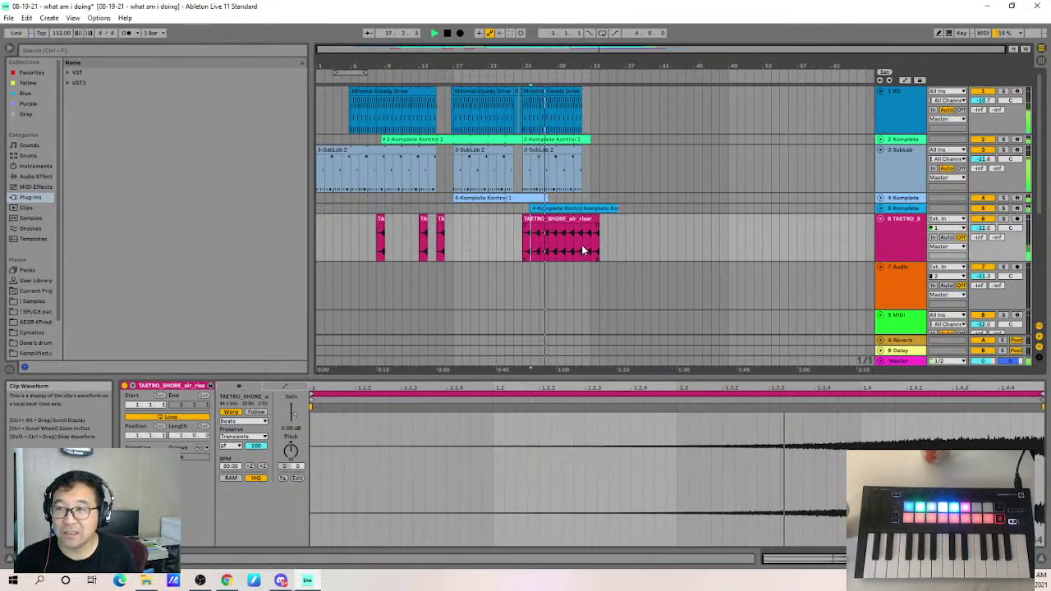
{"action": "left_click_drag", "start_coordinate": [580, 245], "coordinate": [530, 245]}
{"action": "key", "text": "Delete"}
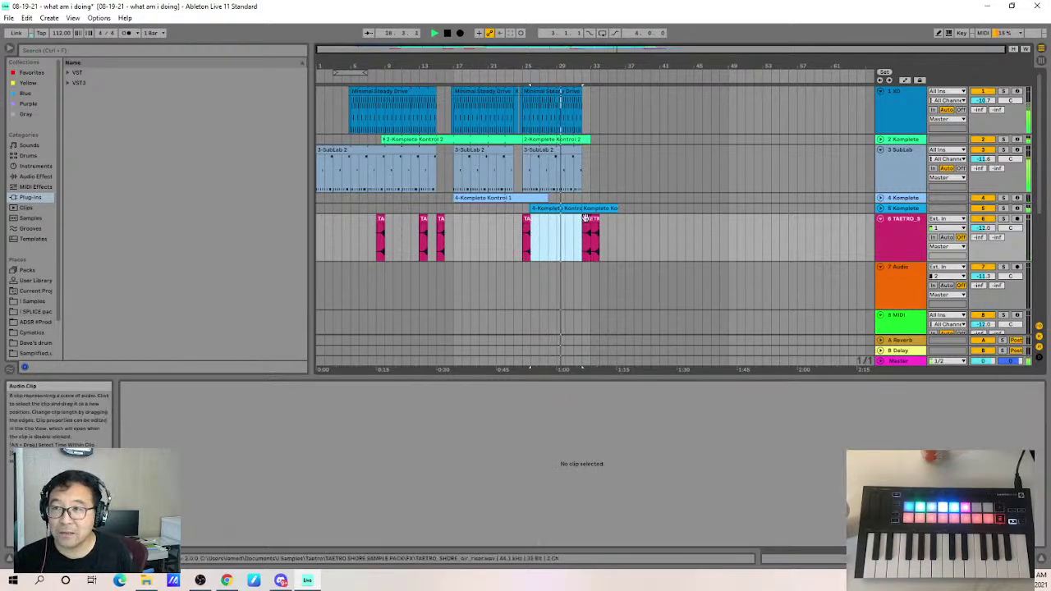
Move the remaining end piece of the air riser about one bar earlier, stop playback and select track 5's last Komplete Kontrol clip.
{"action": "left_click_drag", "start_coordinate": [585, 218], "coordinate": [576, 218]}
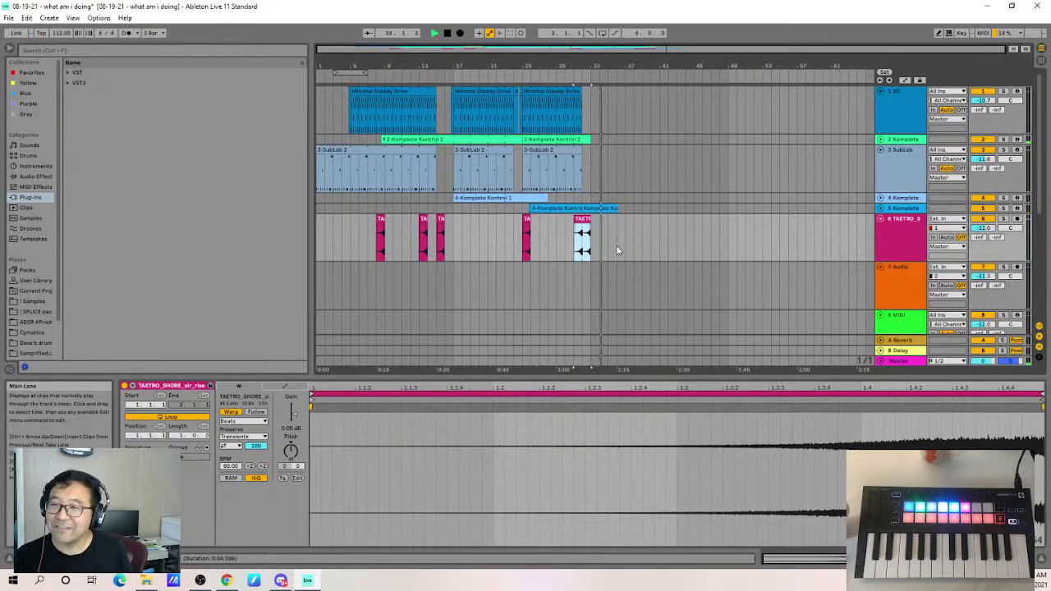
{"action": "key", "text": "space"}
{"action": "left_click", "coordinate": [611, 209]}
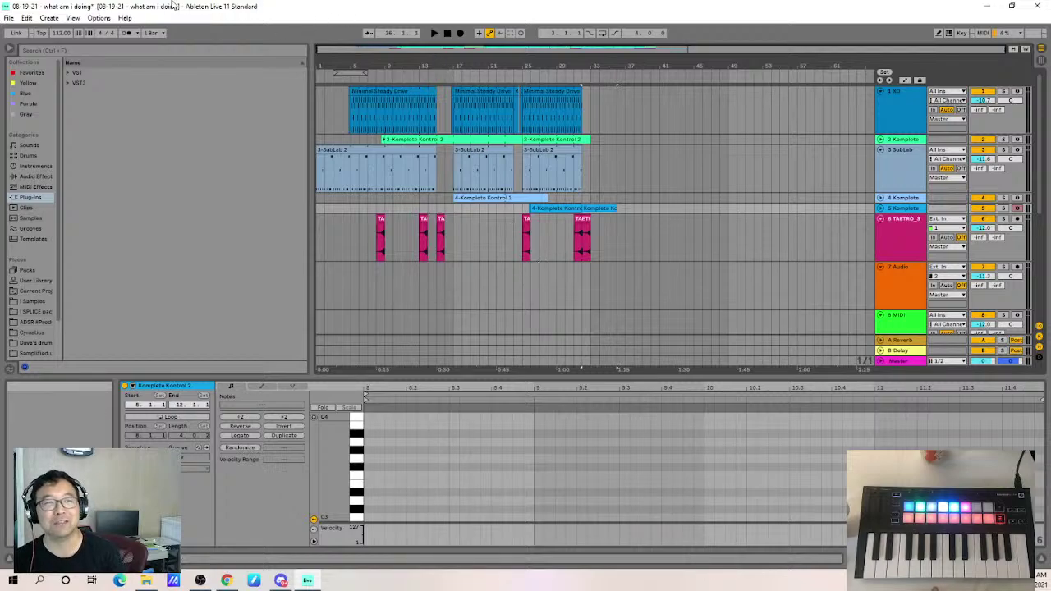
{"action": "key", "text": "alt+Tab"}
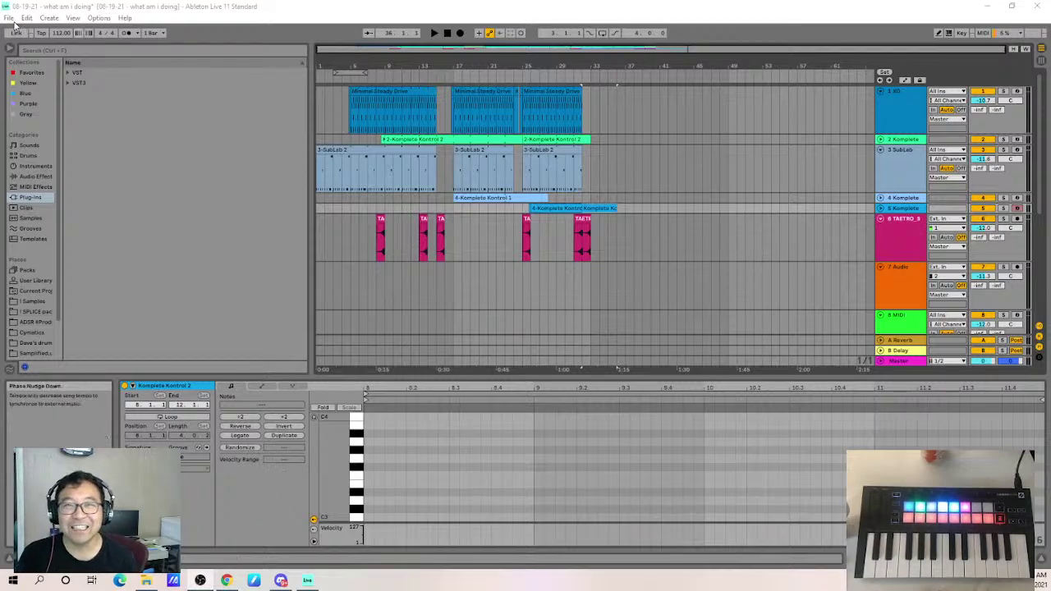
{"action": "left_click", "coordinate": [10, 18]}
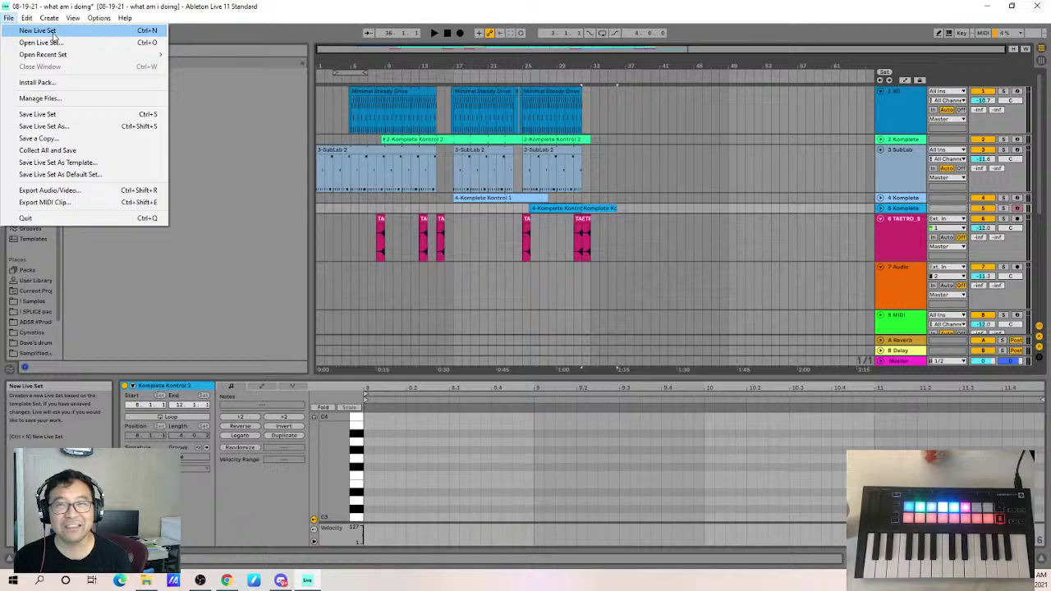
{"action": "left_click", "coordinate": [52, 33]}
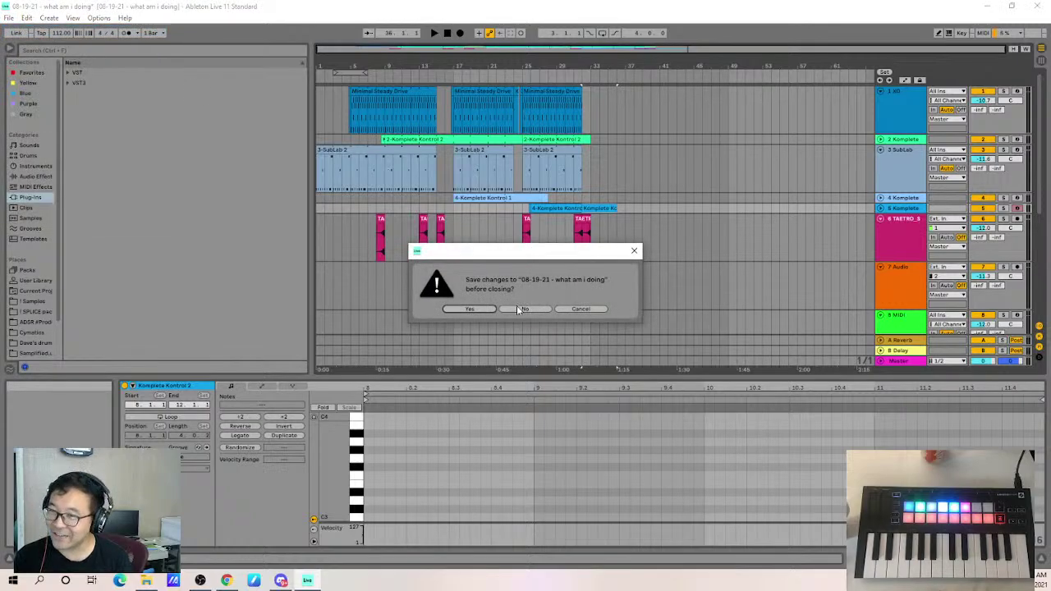
{"action": "left_click", "coordinate": [575, 309]}
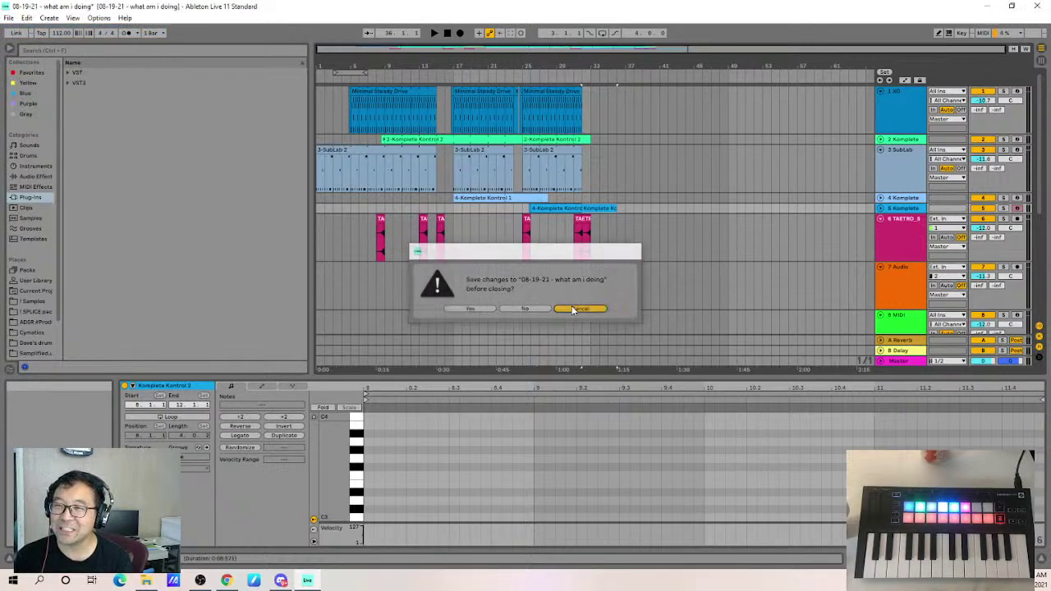
Save a copy of the Live Set under the new name "08-19-21 - what am i doing ep 2".
{"action": "left_click", "coordinate": [9, 18]}
{"action": "left_click", "coordinate": [56, 127]}
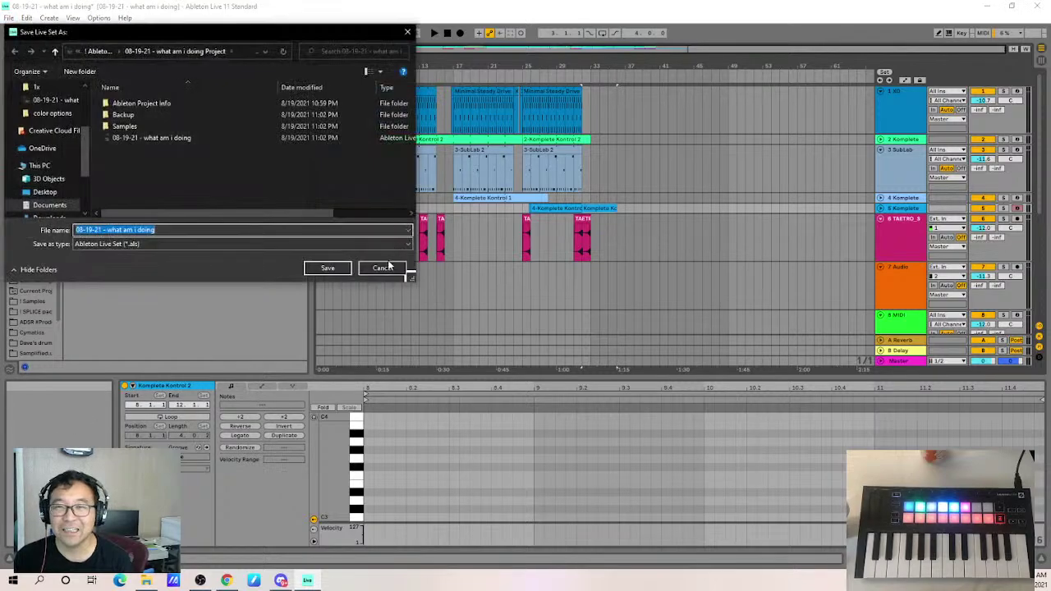
{"action": "left_click", "coordinate": [195, 231]}
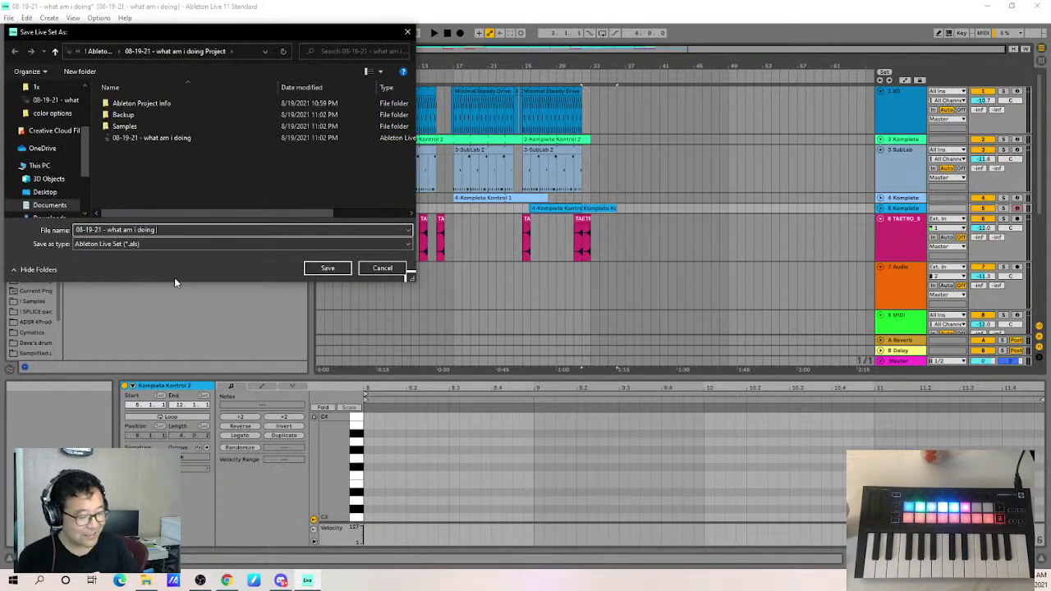
{"action": "type", "text": "ep"}
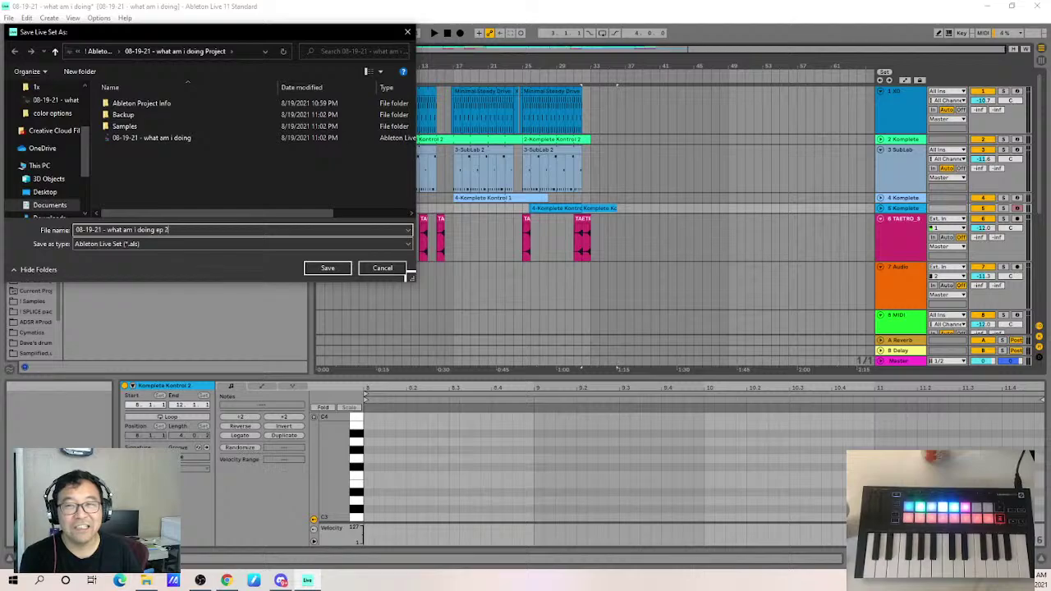
{"action": "type", "text": " 2"}
{"action": "key", "text": "Return"}
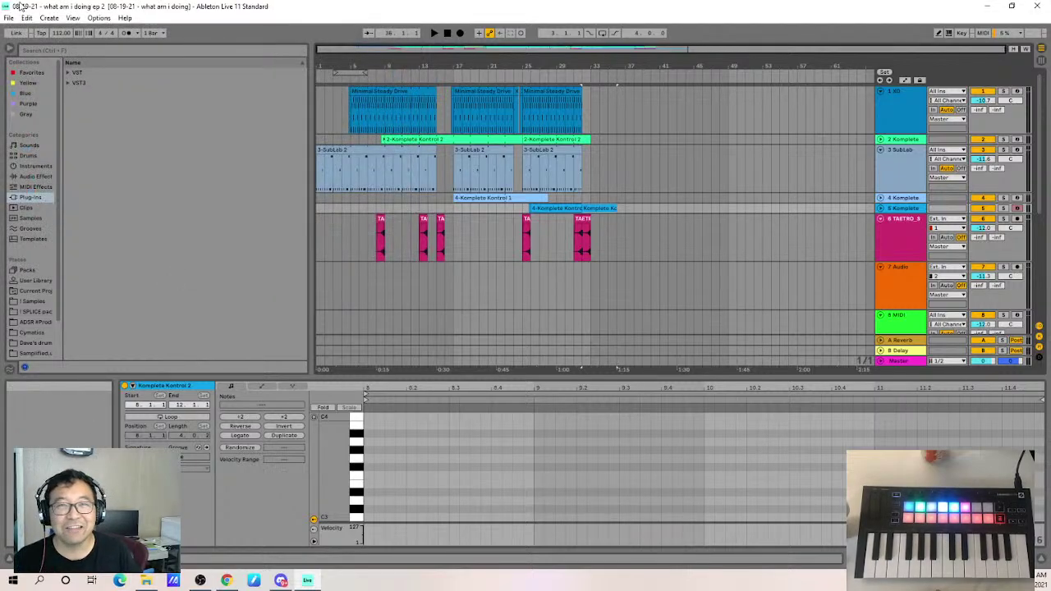
Create a new Live Set and select its first MIDI track.
{"action": "left_click", "coordinate": [10, 17]}
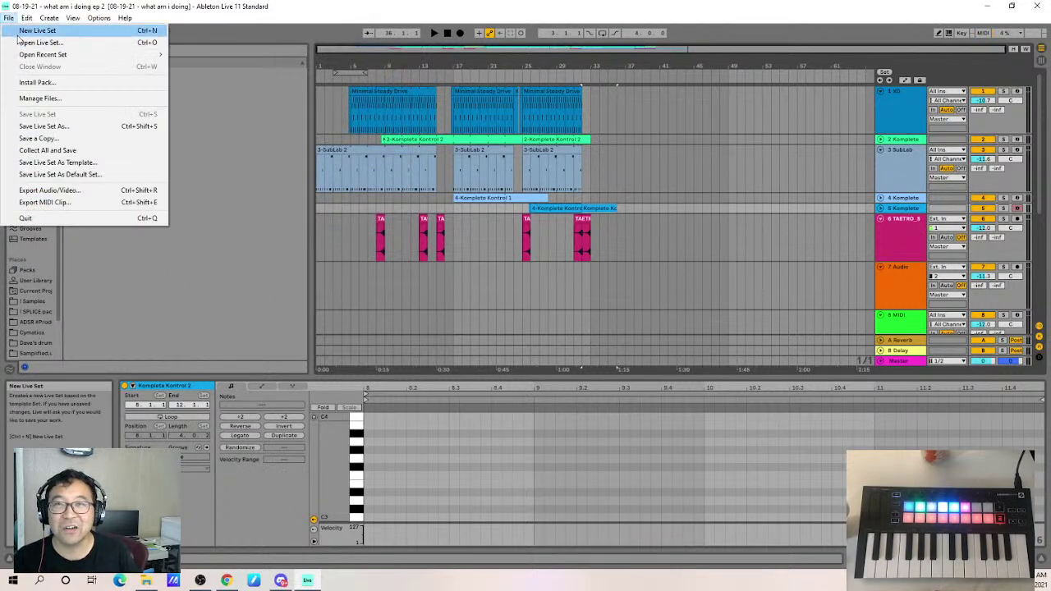
{"action": "left_click", "coordinate": [17, 33]}
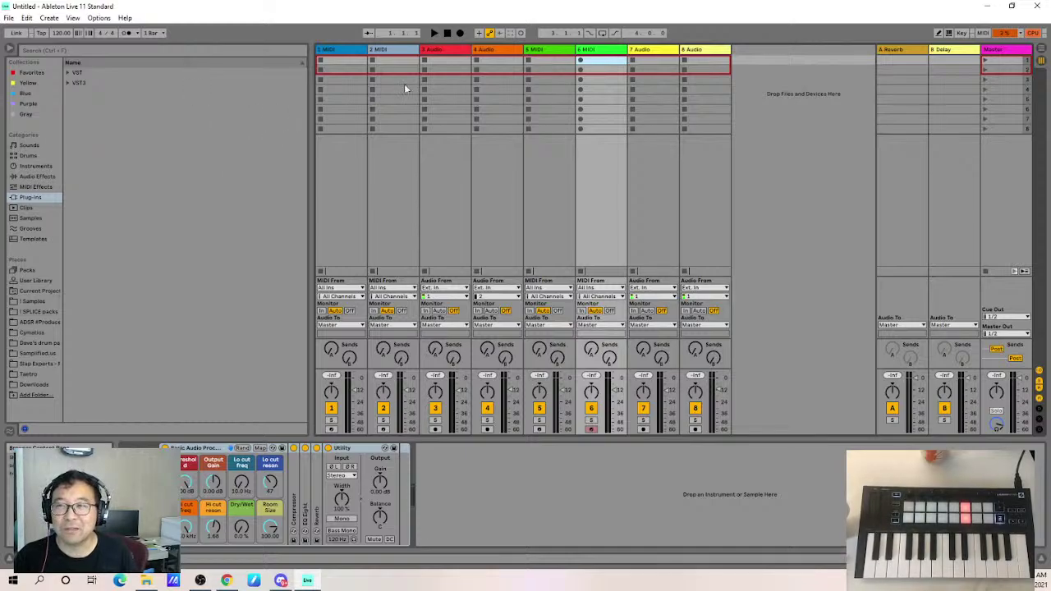
{"action": "key", "text": "Left"}
{"action": "key", "text": "Left"}
{"action": "key", "text": "Left"}
{"action": "key", "text": "Left"}
{"action": "key", "text": "Left"}
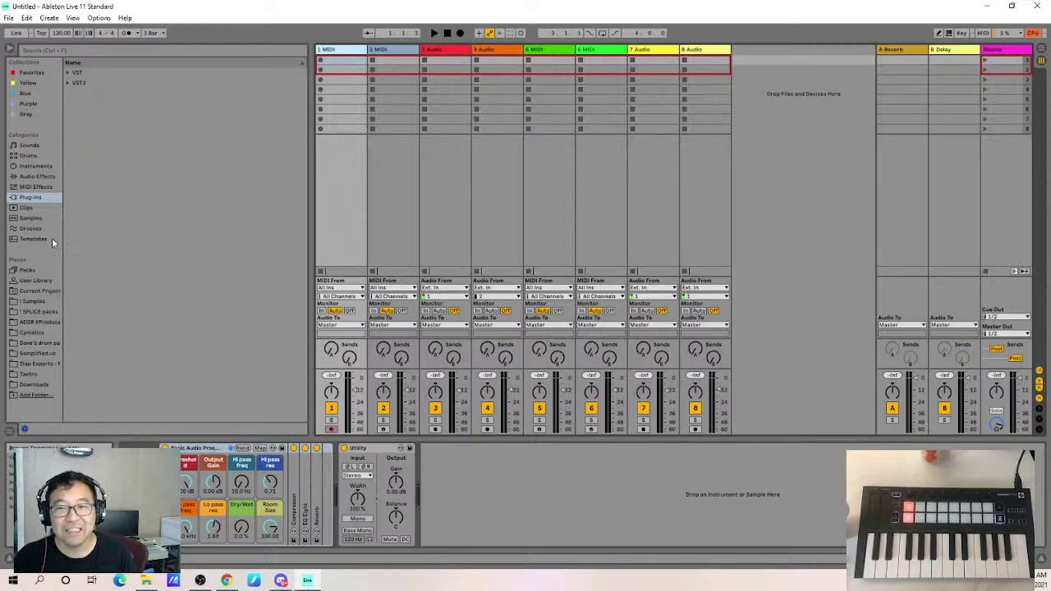
Open the BeatTimer plug-in on the Master track and try its 10-minute countdown stopwatch.
{"action": "left_click", "coordinate": [1016, 52]}
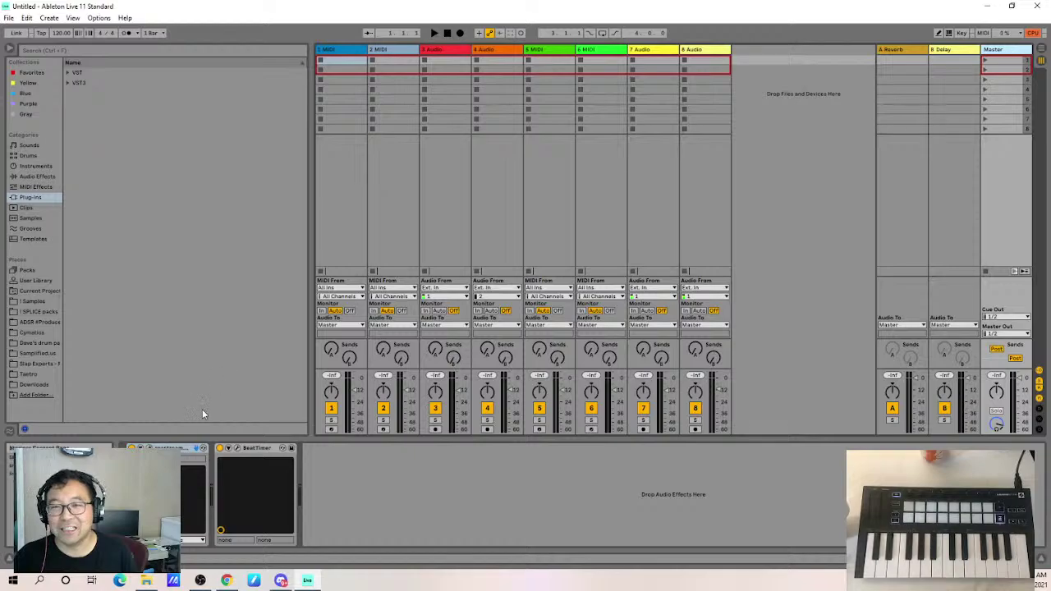
{"action": "left_click", "coordinate": [238, 449]}
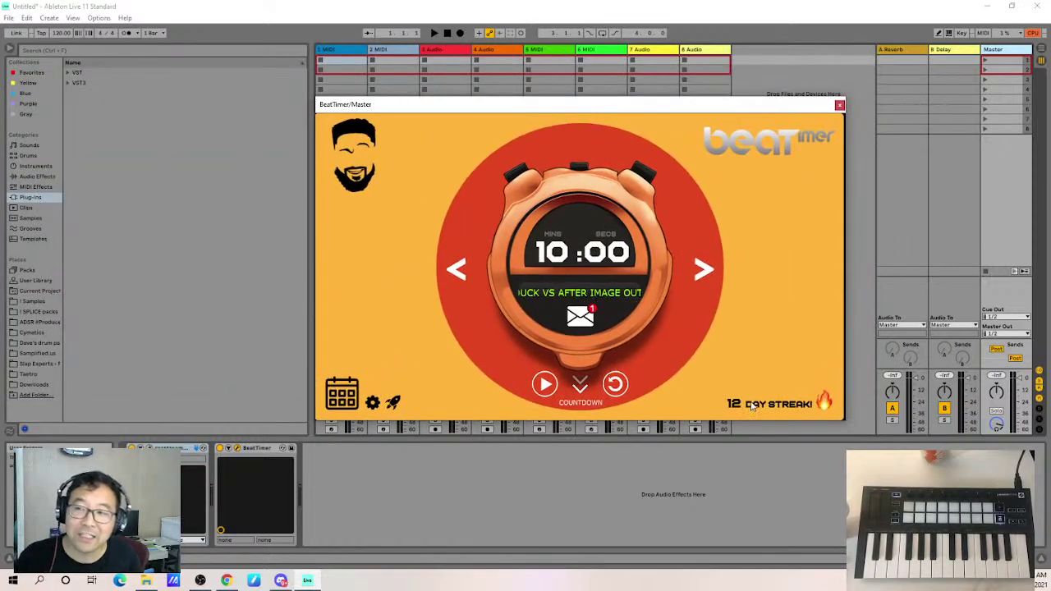
{"action": "left_click_drag", "start_coordinate": [538, 105], "coordinate": [460, 131]}
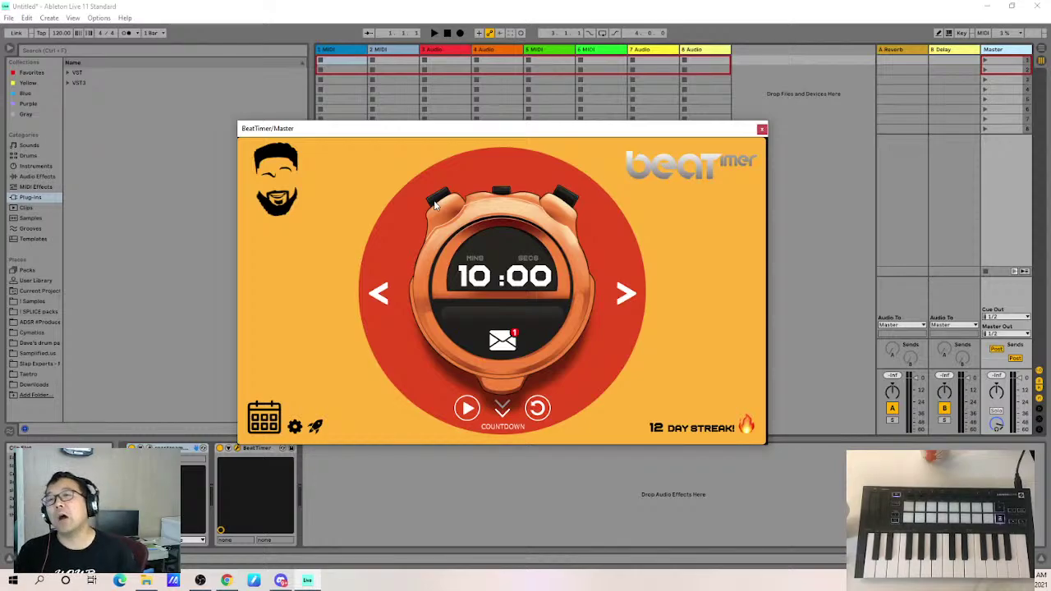
{"action": "left_click", "coordinate": [435, 203]}
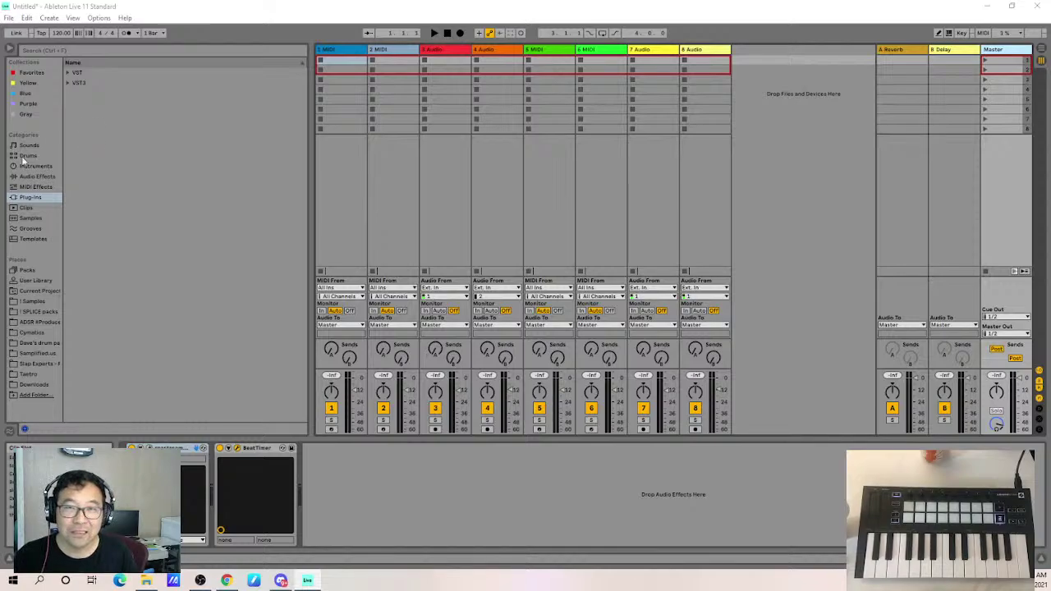
Find SubLab among the VST plug-ins and load it on a new MIDI track.
{"action": "left_click", "coordinate": [68, 82]}
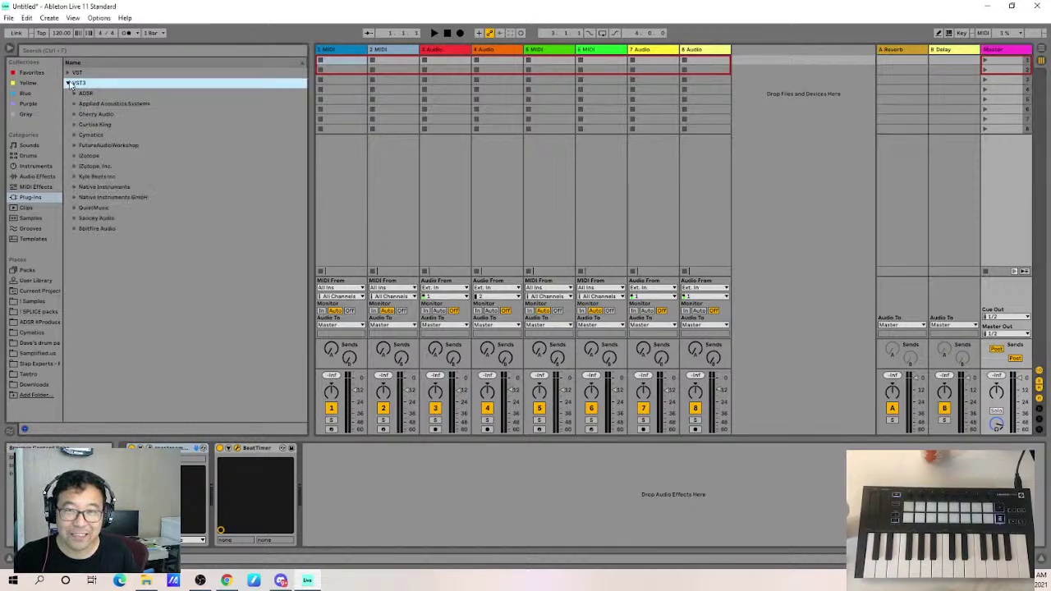
{"action": "left_click", "coordinate": [68, 82]}
{"action": "left_click", "coordinate": [69, 72]}
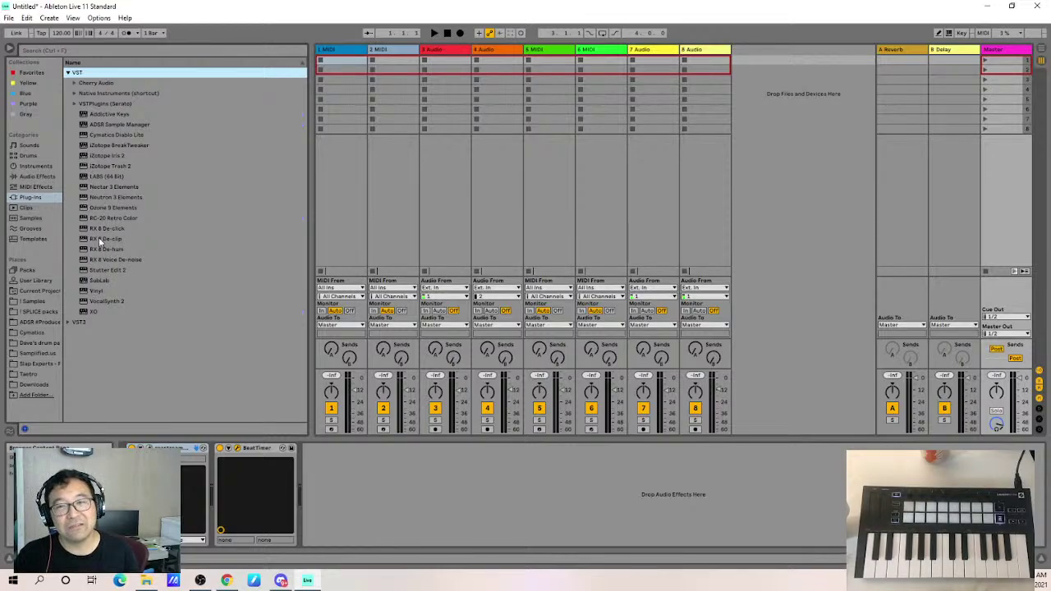
{"action": "double_click", "coordinate": [97, 280]}
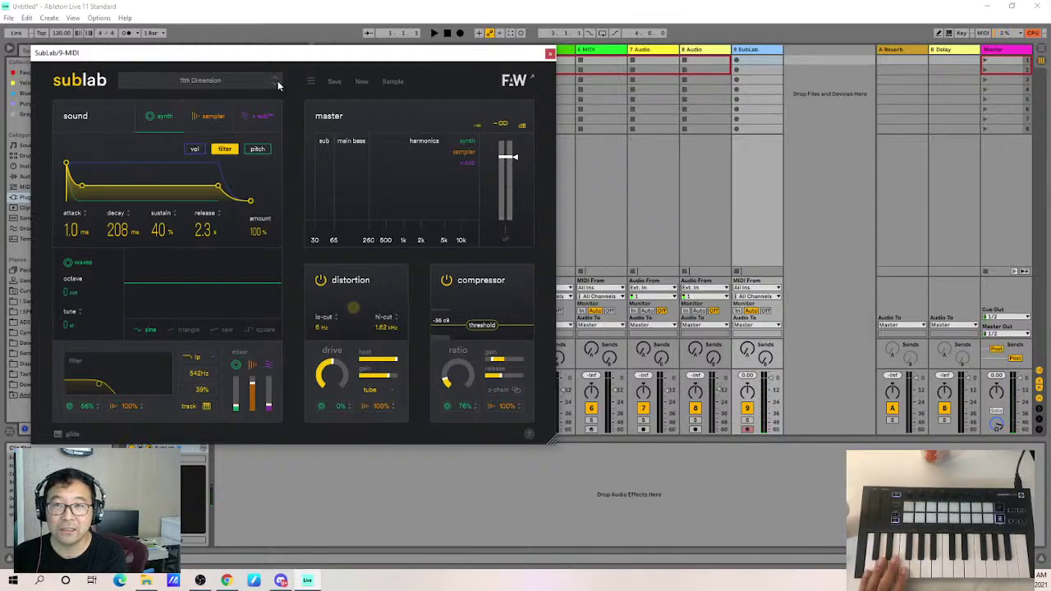
Move the SubLab plug-in window clear of the browser and try to close it.
{"action": "left_click_drag", "start_coordinate": [242, 57], "coordinate": [313, 55]}
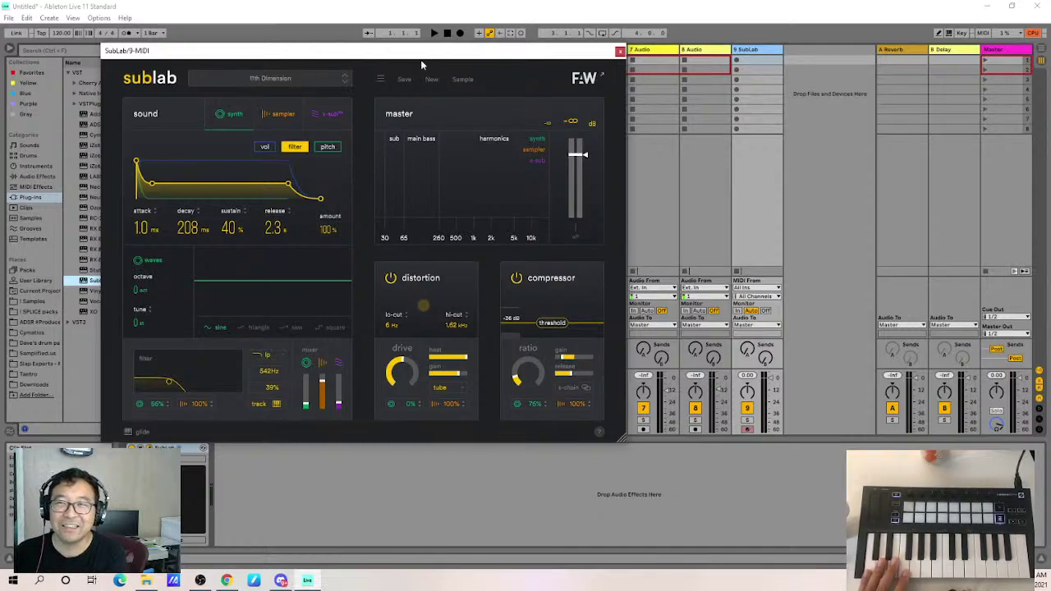
{"action": "left_click_drag", "start_coordinate": [420, 53], "coordinate": [473, 92]}
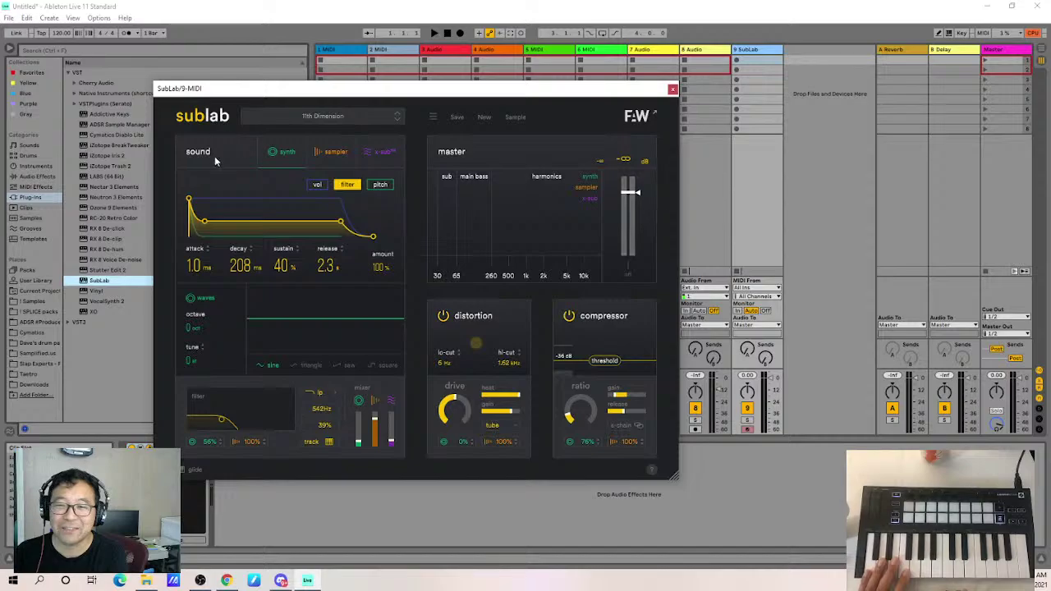
{"action": "left_click", "coordinate": [674, 89]}
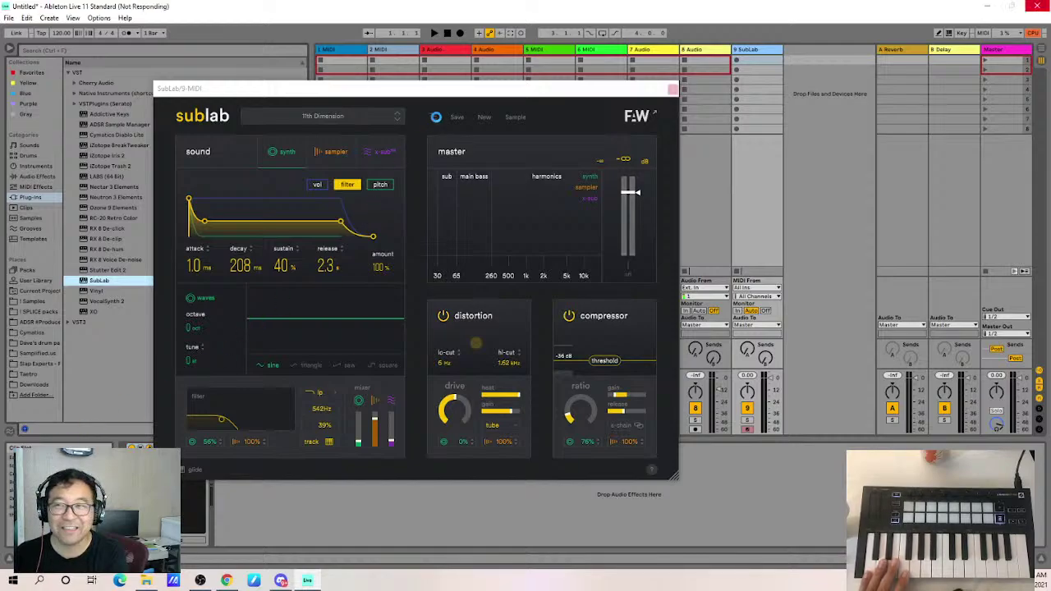
{"action": "left_click_drag", "start_coordinate": [428, 89], "coordinate": [319, 152]}
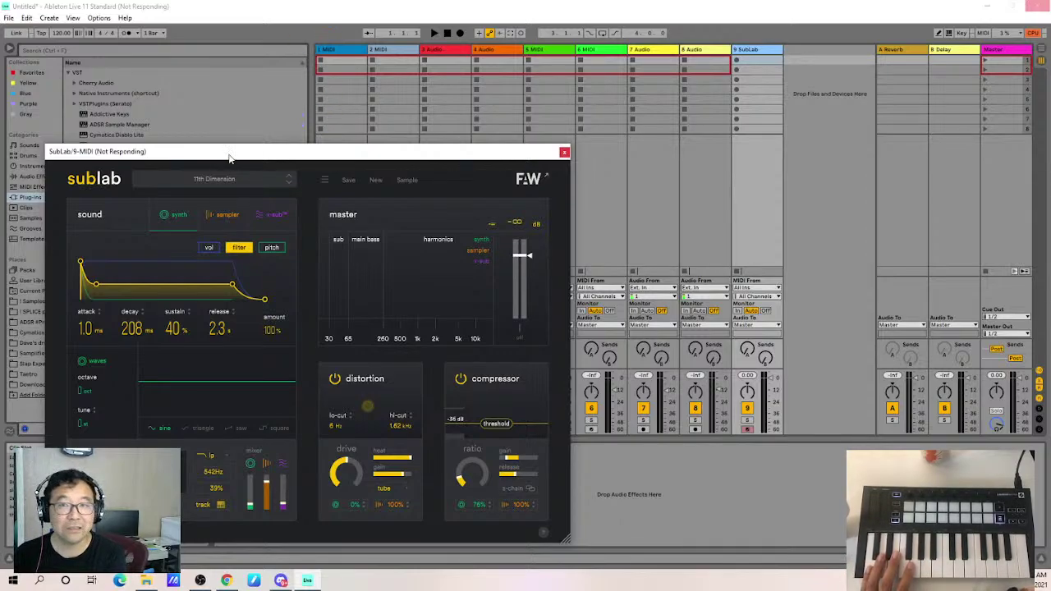
{"action": "left_click_drag", "start_coordinate": [227, 157], "coordinate": [296, 89]}
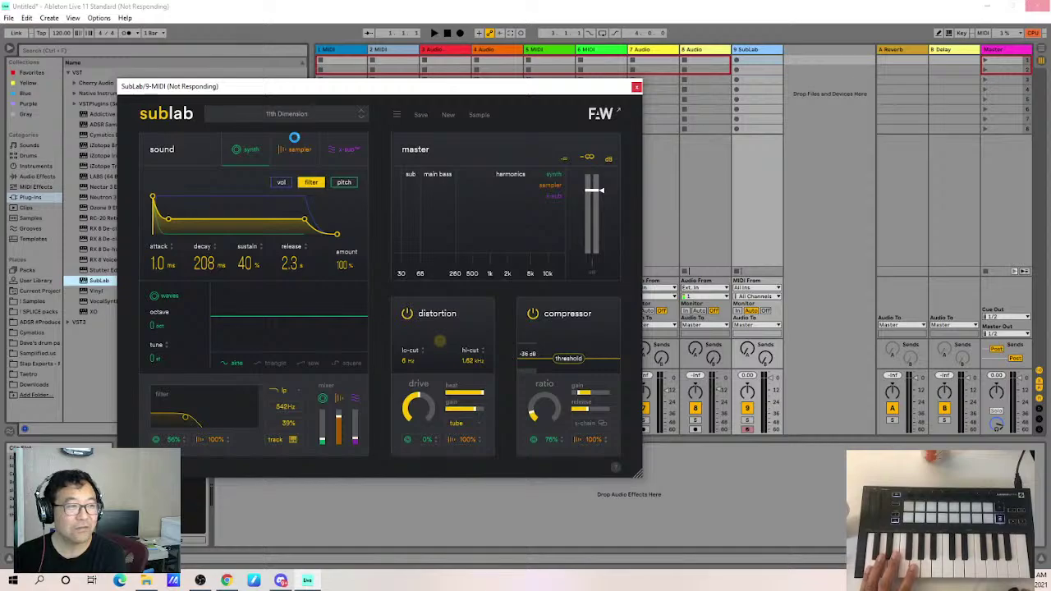
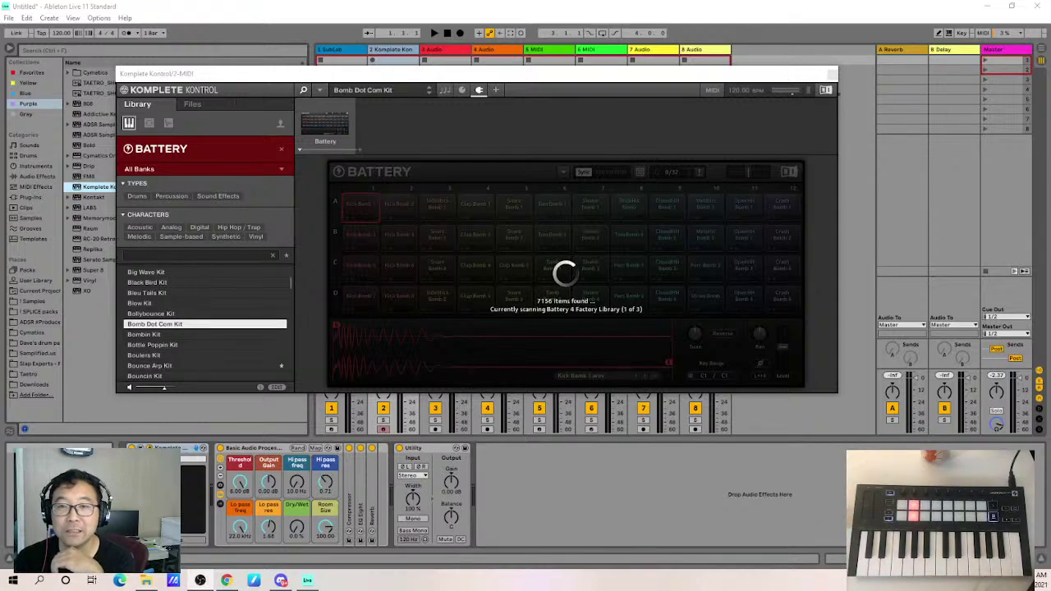
Load the Bleu Tails Kit into Battery on the Komplete Kontrol track and close the plug-in window.
{"action": "left_click", "coordinate": [187, 292]}
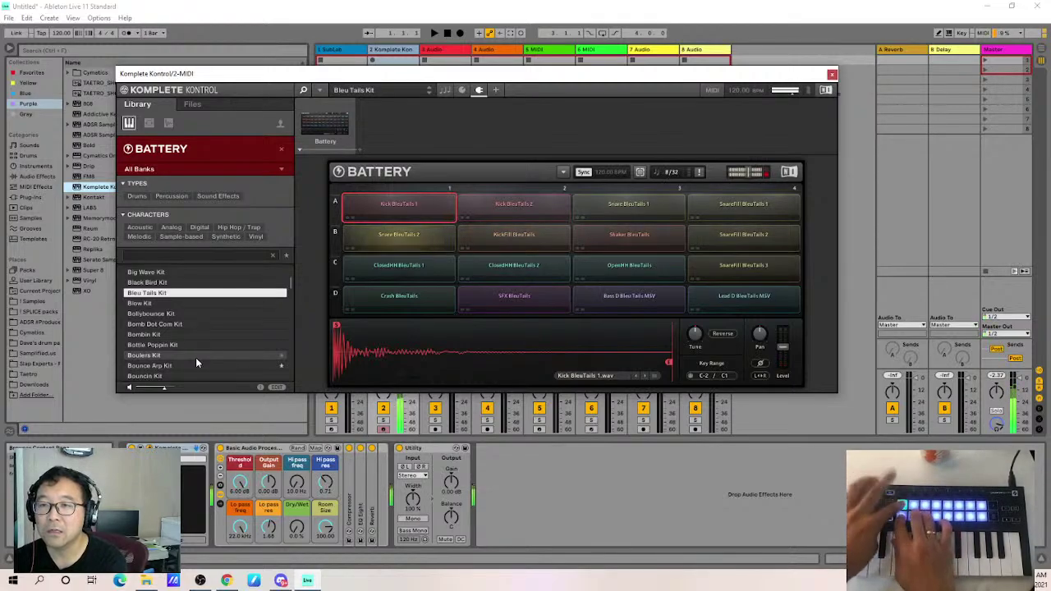
{"action": "left_click", "coordinate": [832, 74]}
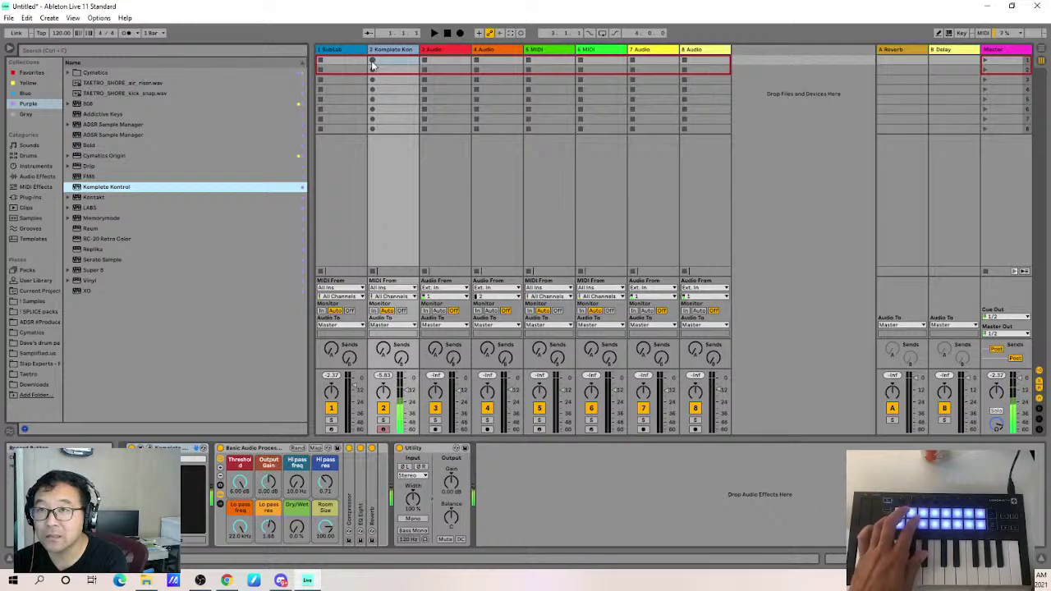
Turn on the metronome and record a drum pattern into the first clip slot of the Komplete Kontrol track.
{"action": "left_click", "coordinate": [126, 34]}
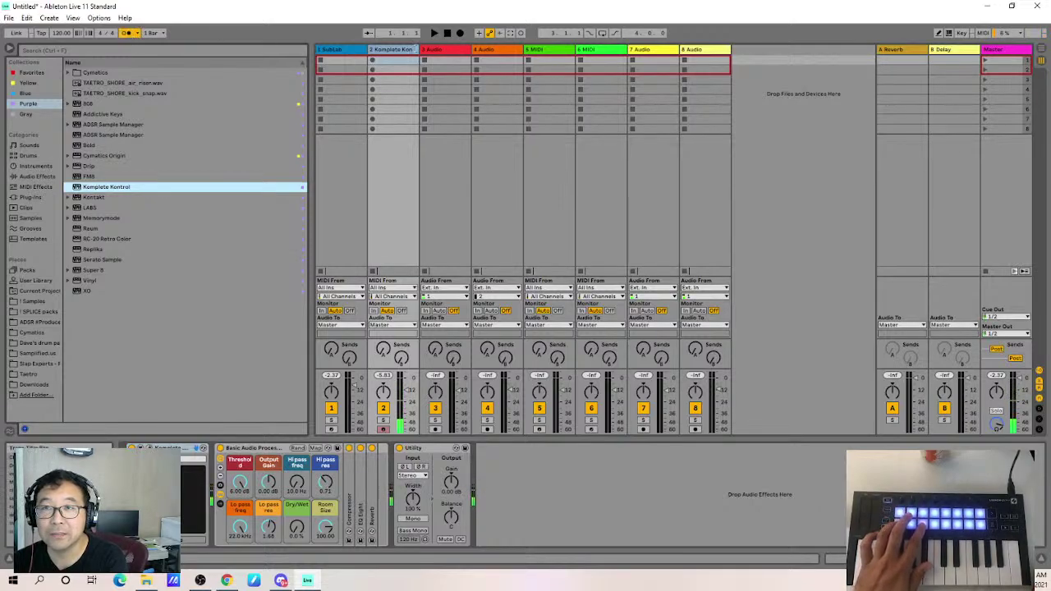
{"action": "left_click", "coordinate": [372, 60]}
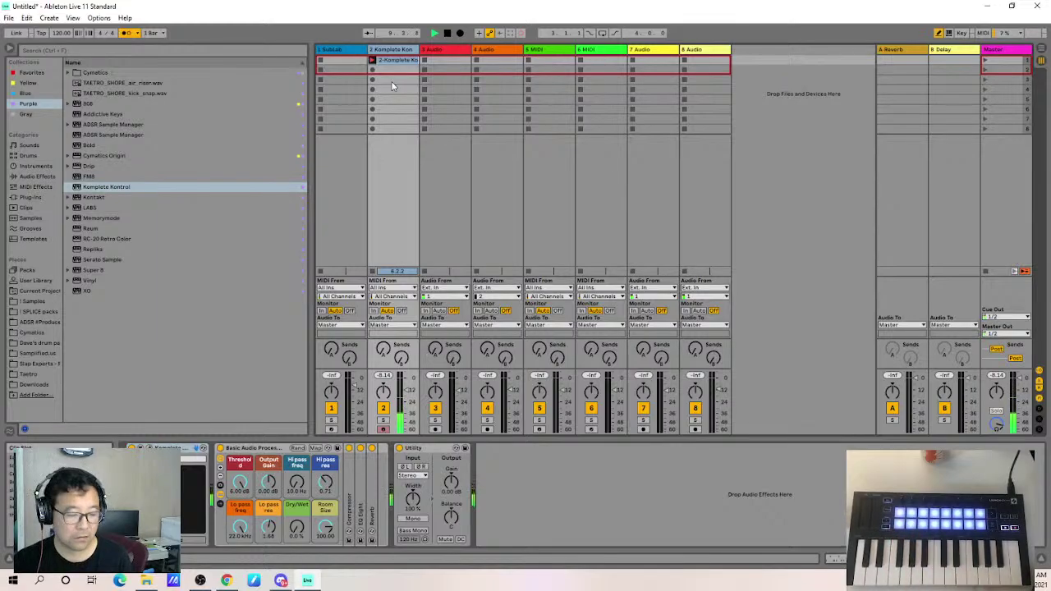
Open the recorded drum clip's notes, leave draw mode and quantize all the notes to the grid.
{"action": "double_click", "coordinate": [414, 63]}
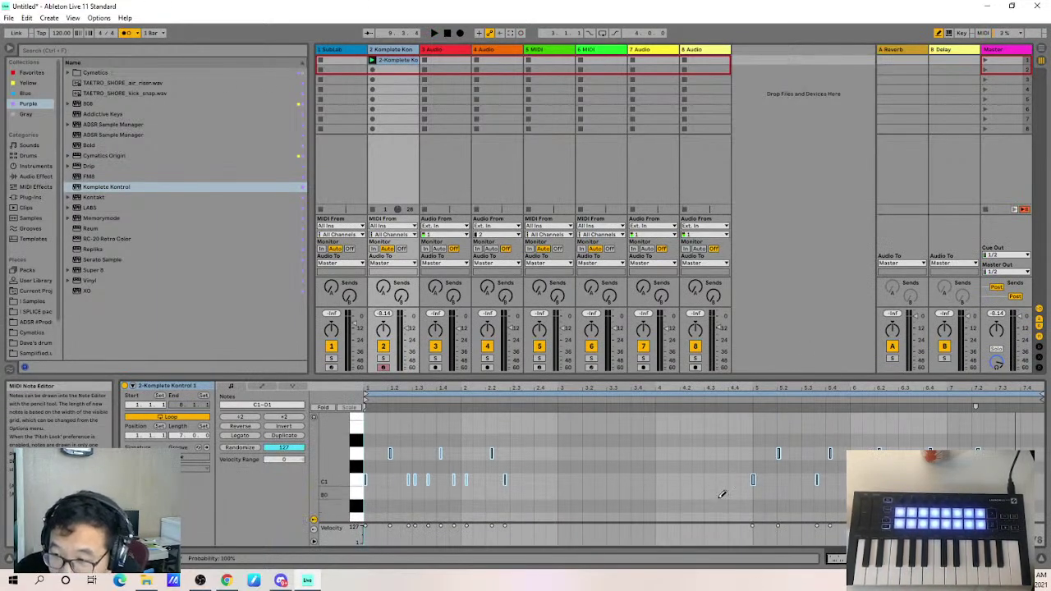
{"action": "key", "text": "b"}
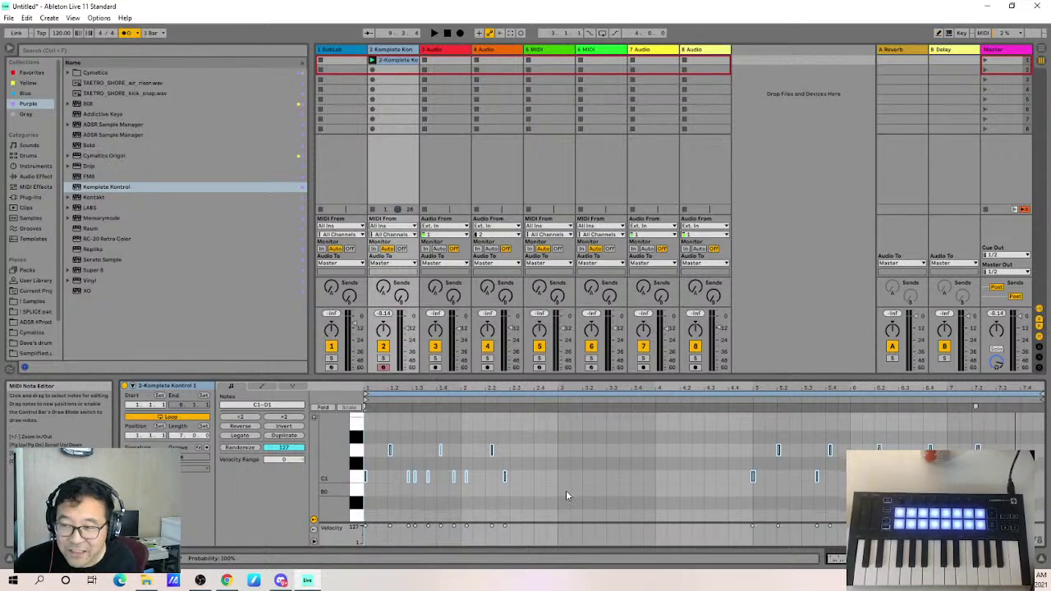
{"action": "scroll", "coordinate": [765, 482], "scroll_direction": "down", "scroll_amount": 1}
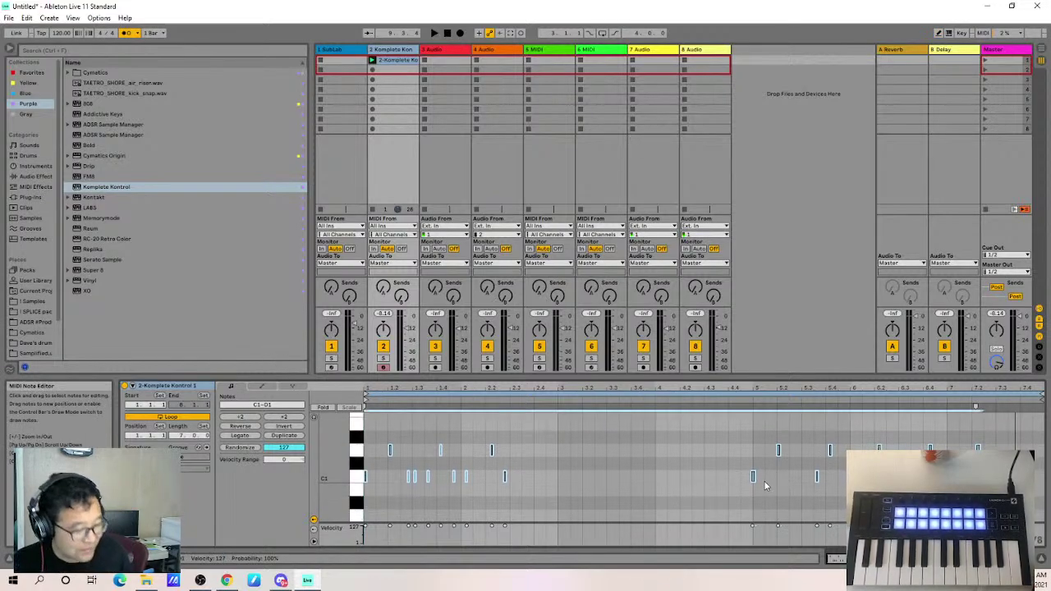
{"action": "key", "text": "ctrl+u"}
{"action": "left_click", "coordinate": [761, 479]}
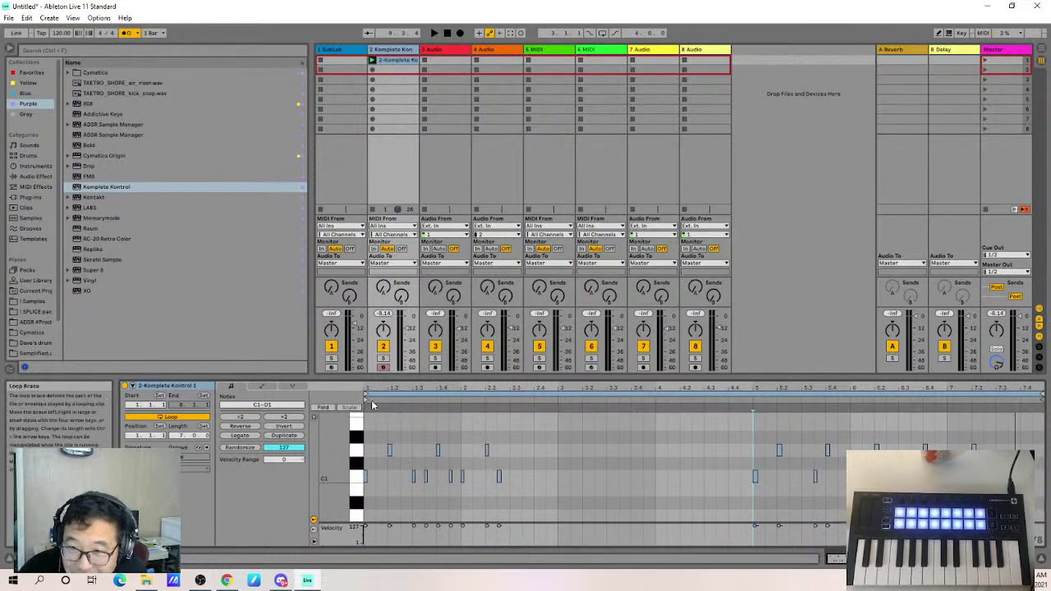
Set the drum clip's start to bar 5 and loop only the two bars from 5 to 7.
{"action": "left_click_drag", "start_coordinate": [368, 399], "coordinate": [752, 403]}
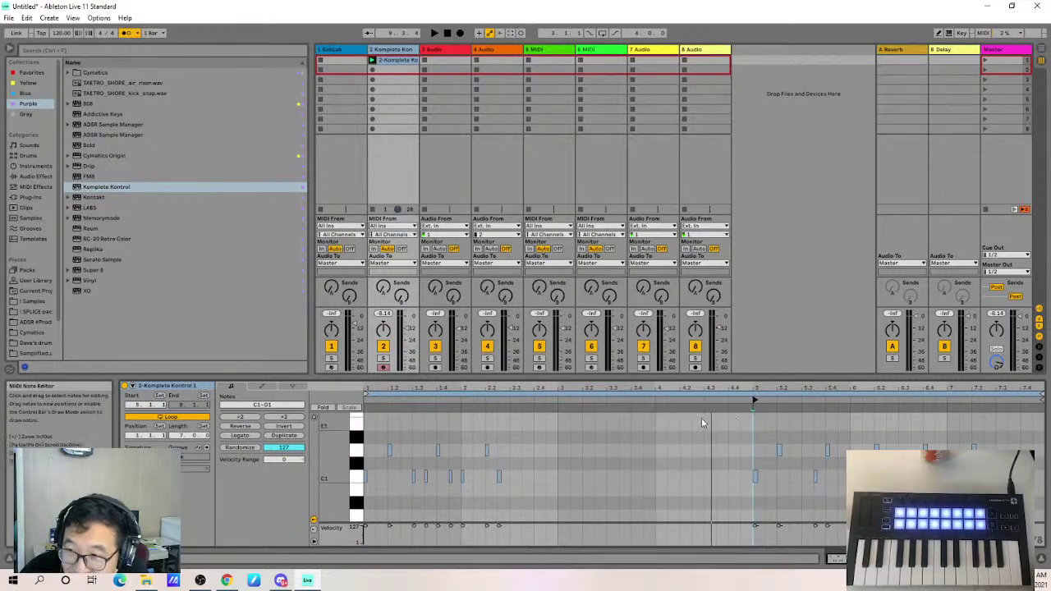
{"action": "left_click_drag", "start_coordinate": [368, 395], "coordinate": [770, 406]}
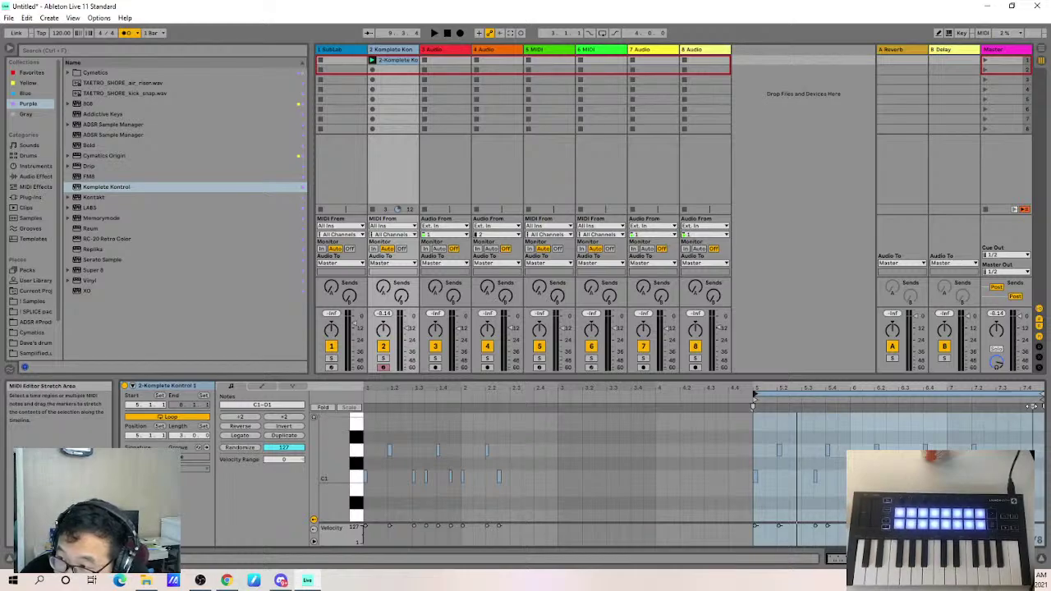
{"action": "left_click_drag", "start_coordinate": [1046, 398], "coordinate": [947, 403]}
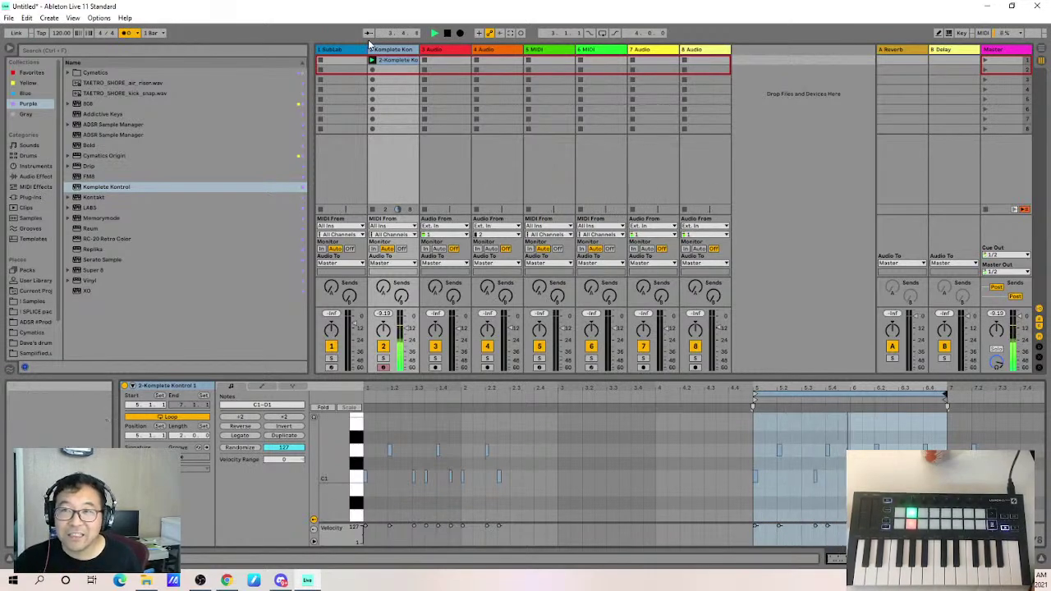
Duplicate the Komplete Kontrol track and replace the copied clip with a newly recorded drum pattern.
{"action": "key", "text": "ctrl+d"}
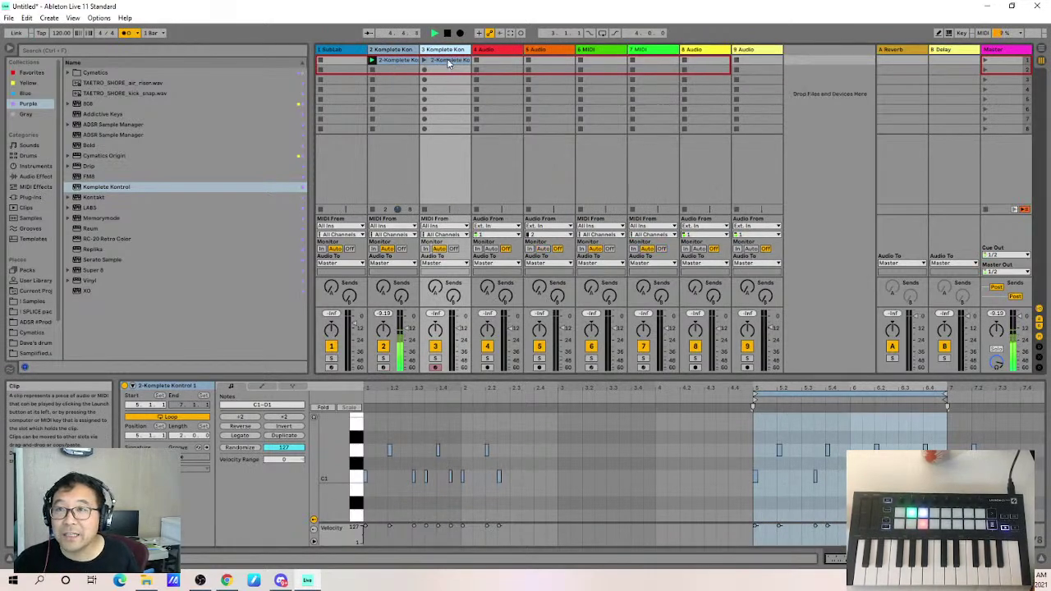
{"action": "key", "text": "Delete"}
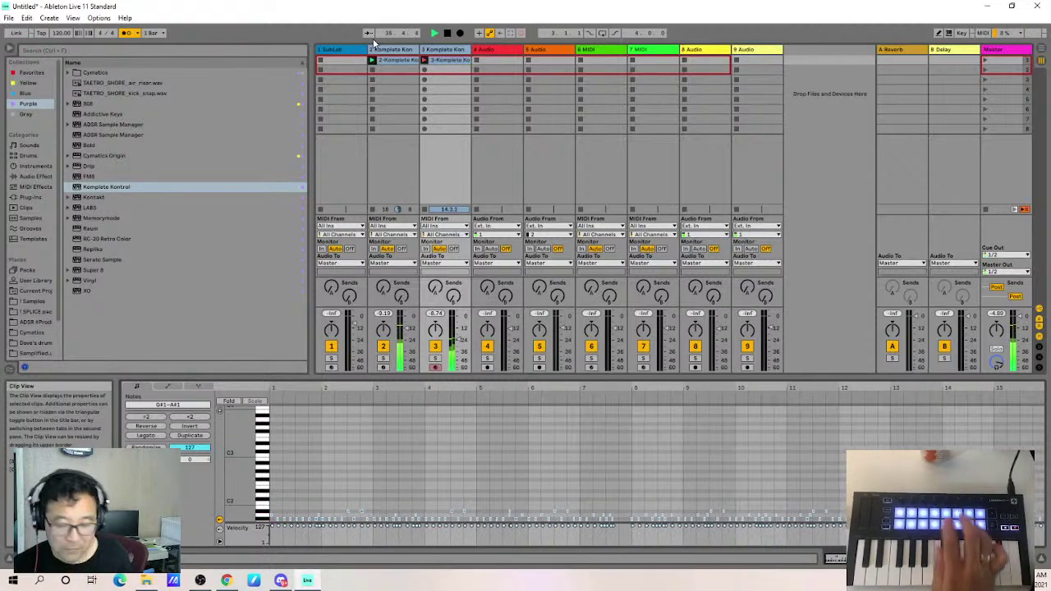
{"action": "key", "text": "space"}
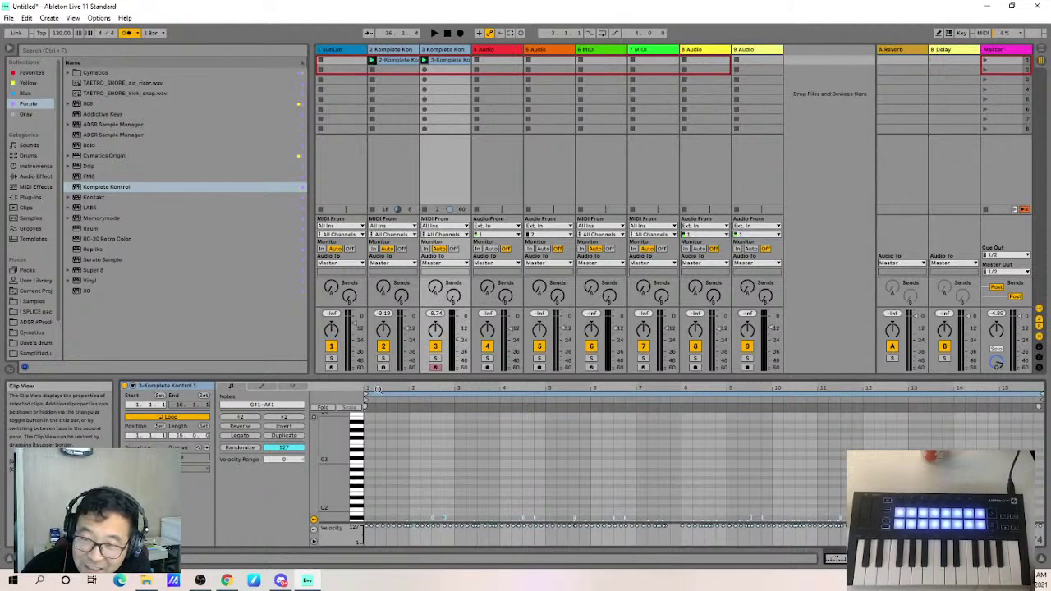
Move the new drum clip's start and loop start to bar 8 for an eight-bar loop.
{"action": "mouse_move", "coordinate": [368, 394]}
{"action": "left_mouse_down"}
{"action": "mouse_move", "coordinate": [883, 396]}
{"action": "mouse_move", "coordinate": [864, 396]}
{"action": "left_mouse_up"}
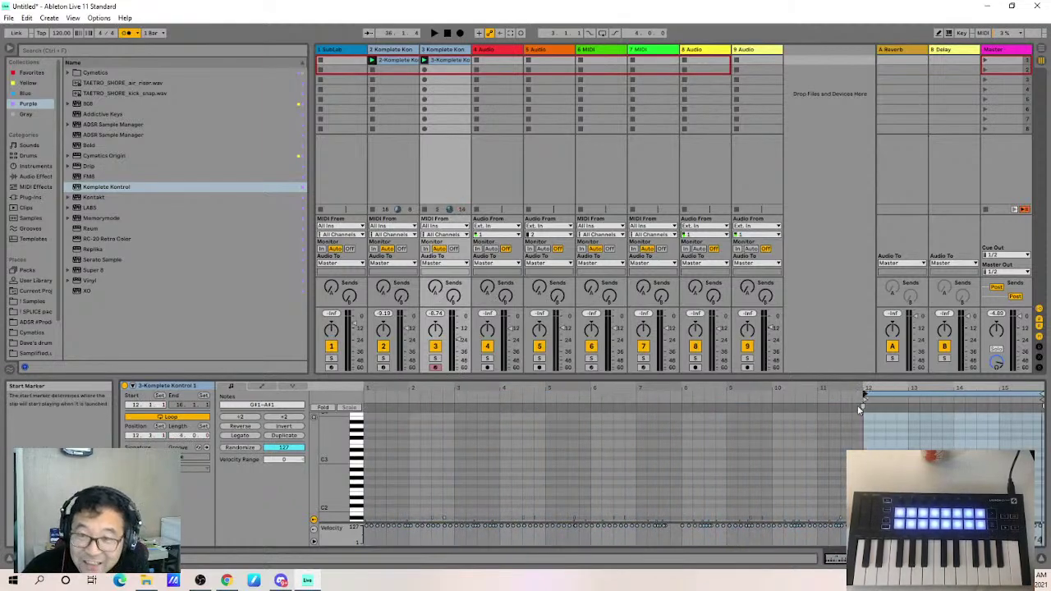
{"action": "key", "text": "space"}
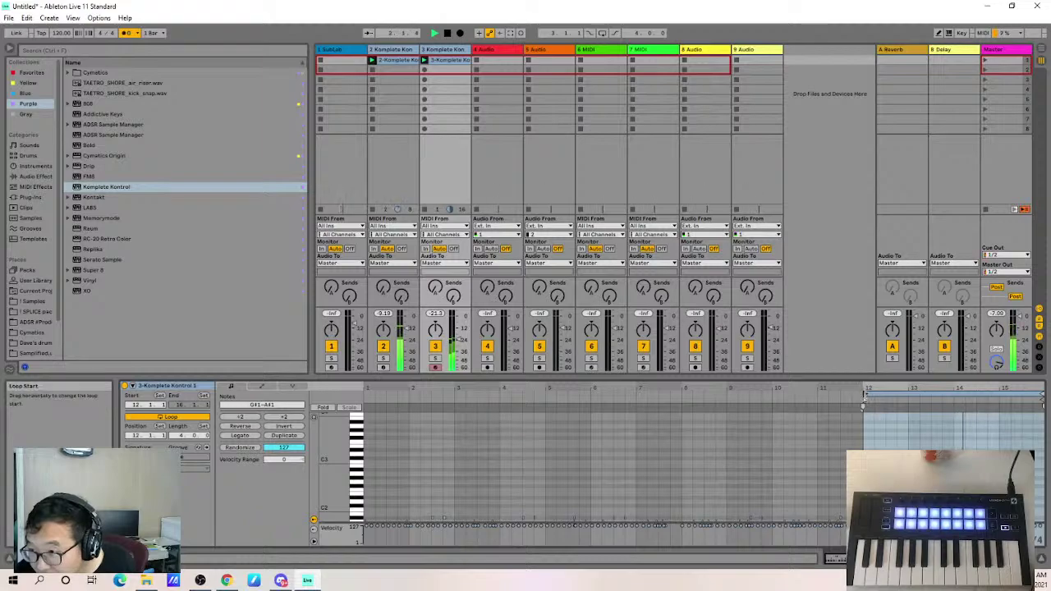
{"action": "left_click_drag", "start_coordinate": [864, 397], "coordinate": [682, 402]}
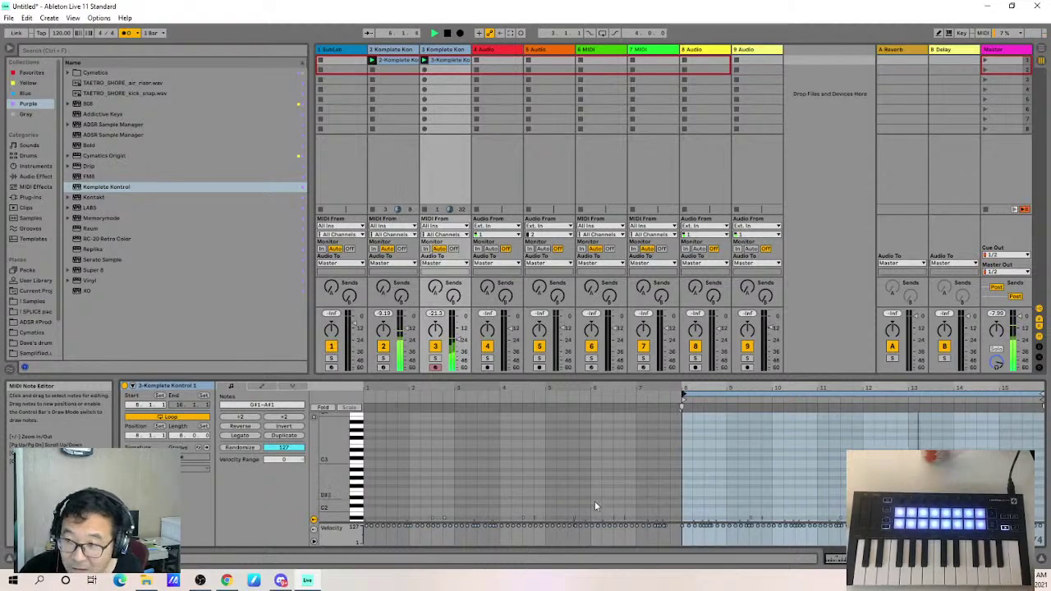
Fold the new clip's editor to the used notes, select all the notes and quantize them to the grid.
{"action": "left_click", "coordinate": [322, 407]}
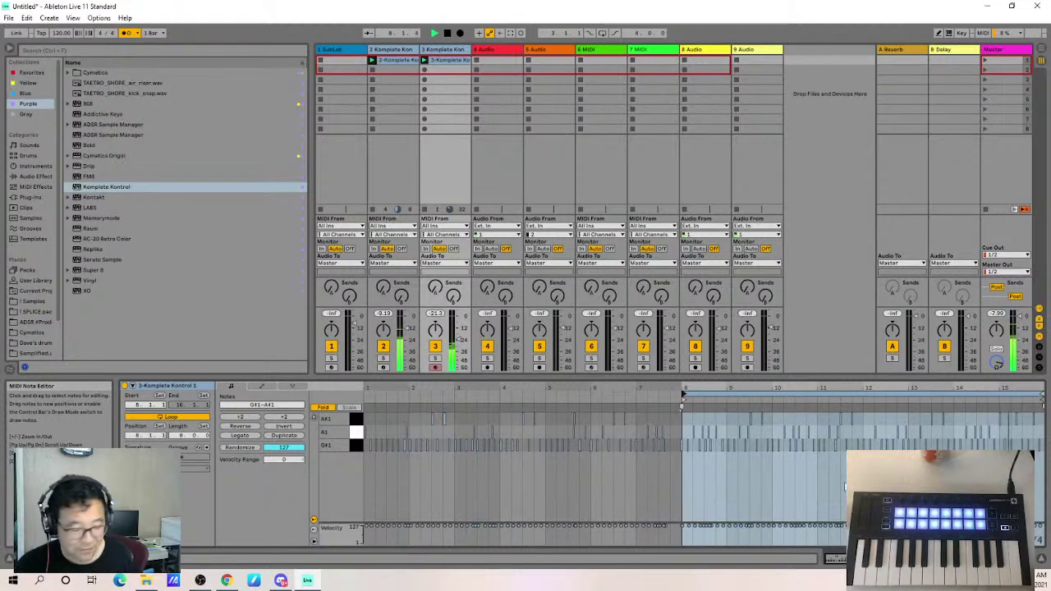
{"action": "key", "text": "ctrl+a"}
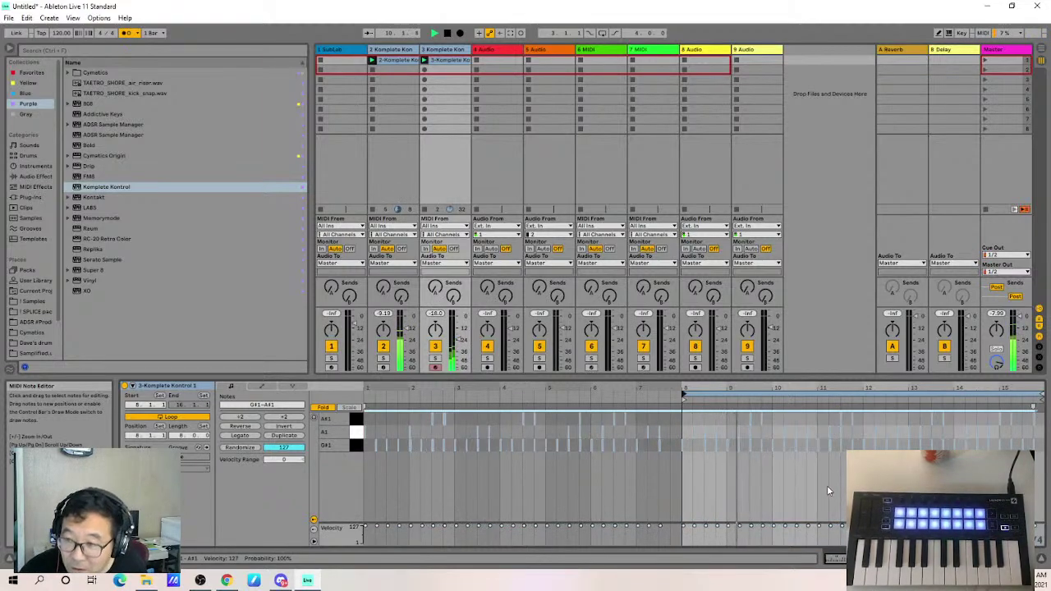
{"action": "scroll", "coordinate": [748, 490], "scroll_direction": "up", "scroll_amount": 3}
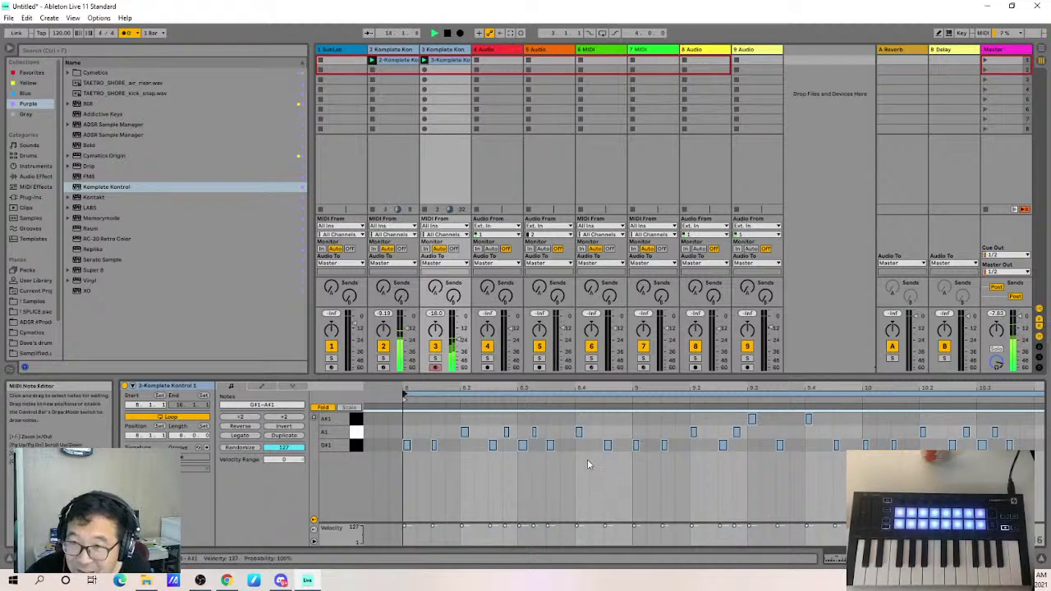
Select the fourth track's first clip slot and open the Melodies folder of Cymatics - Memories Vintage Samples in the browser.
{"action": "left_click", "coordinate": [350, 53]}
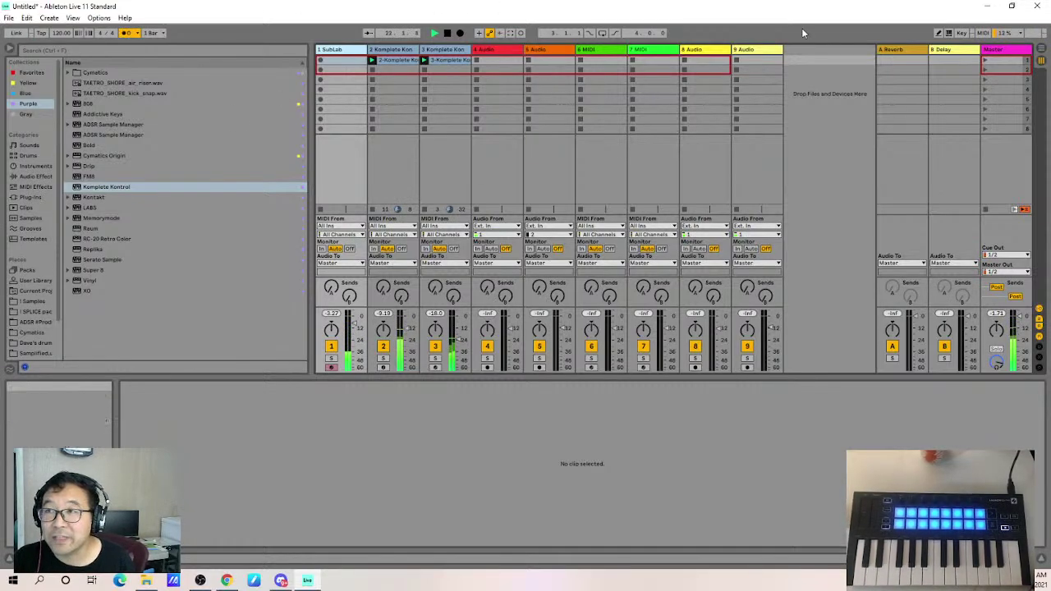
{"action": "left_click", "coordinate": [491, 65]}
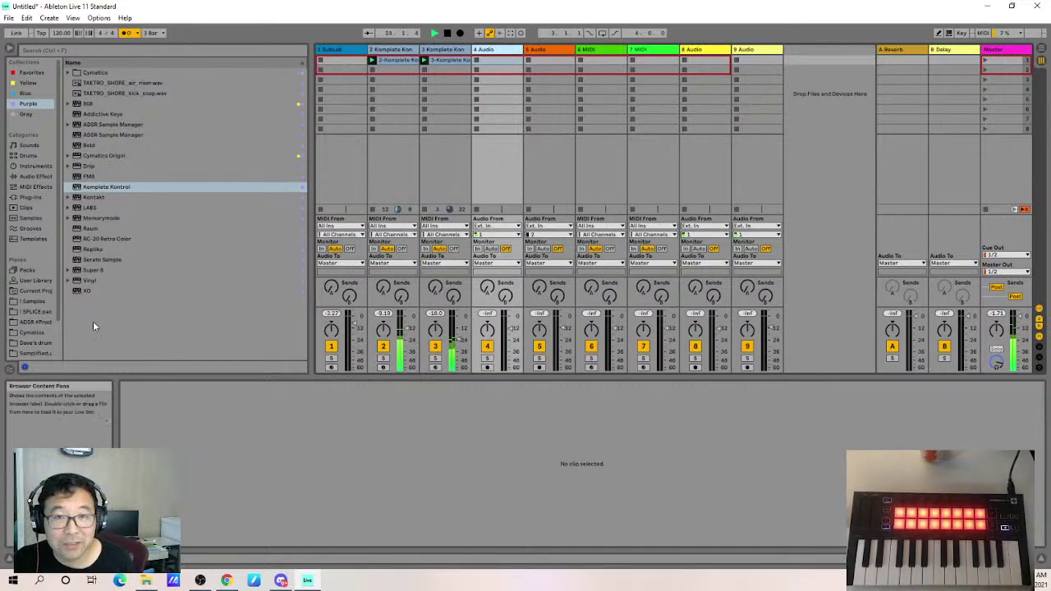
{"action": "left_click", "coordinate": [37, 331]}
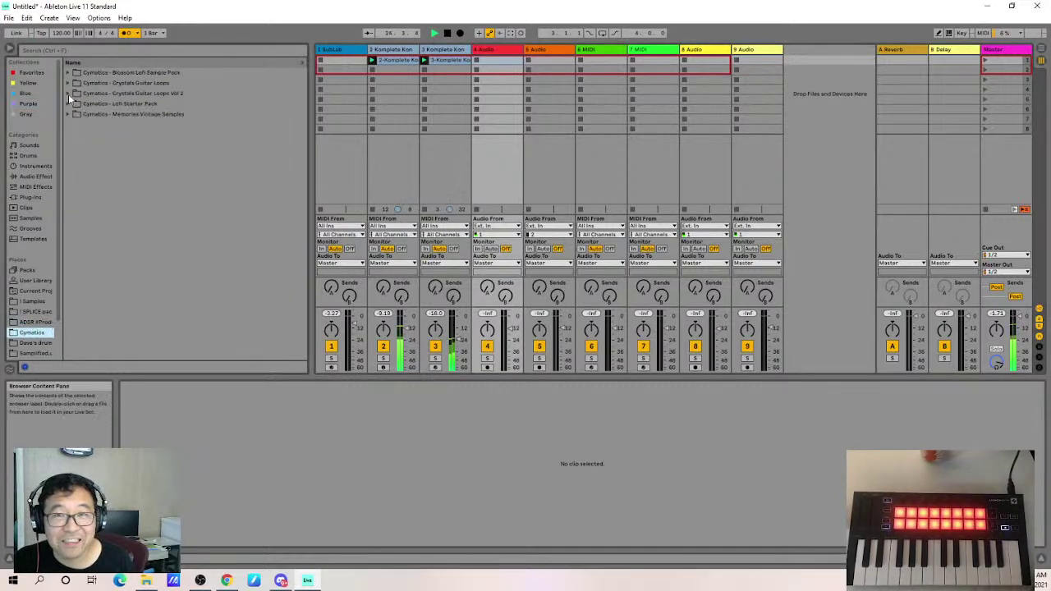
{"action": "left_click", "coordinate": [23, 354]}
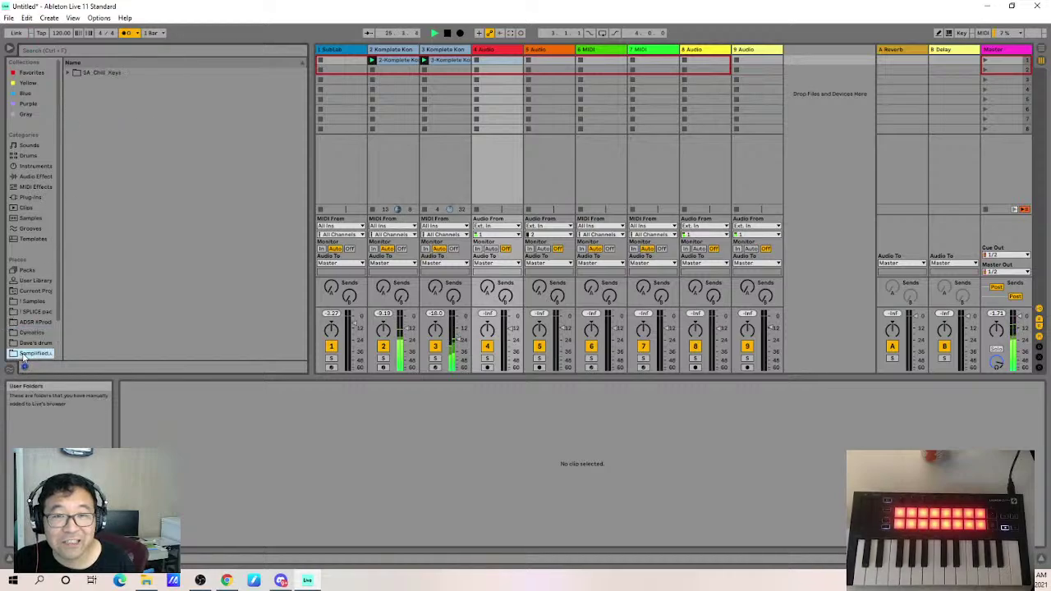
{"action": "left_click", "coordinate": [70, 74]}
{"action": "left_click", "coordinate": [70, 85]}
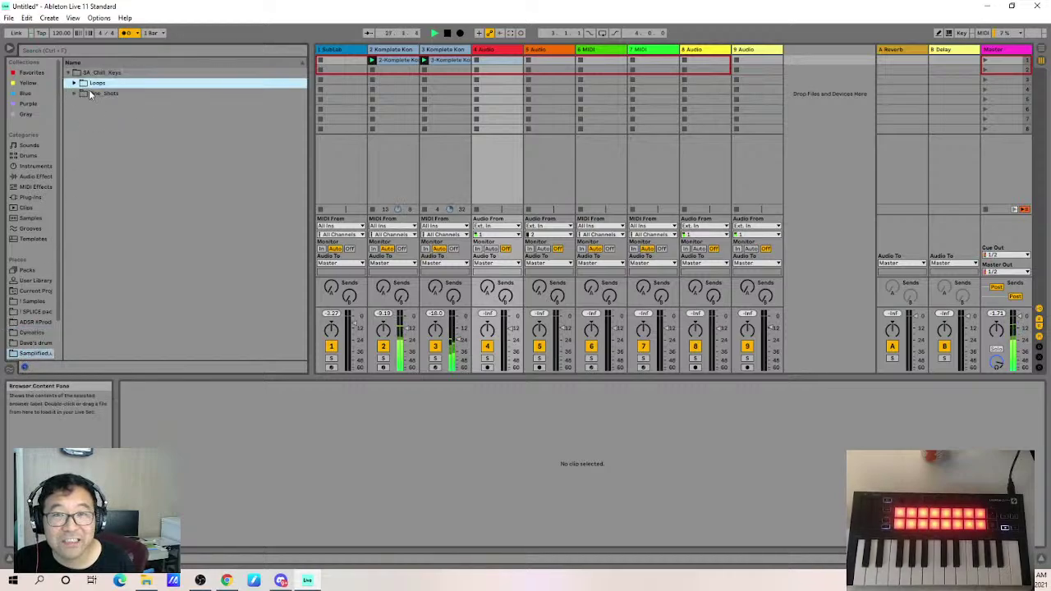
{"action": "left_click", "coordinate": [25, 343]}
{"action": "left_click", "coordinate": [26, 333]}
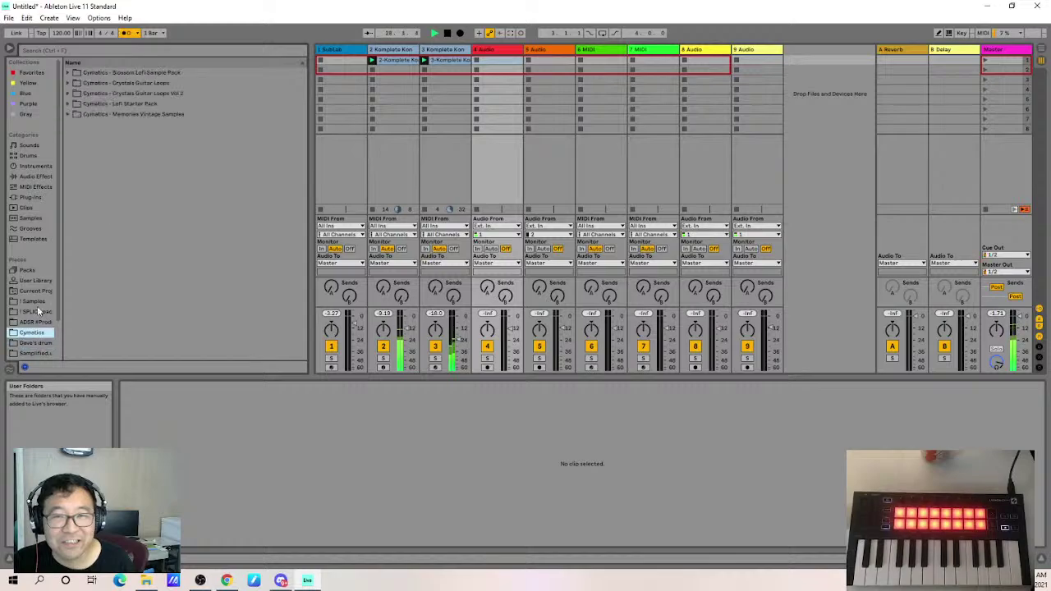
{"action": "left_click", "coordinate": [68, 115]}
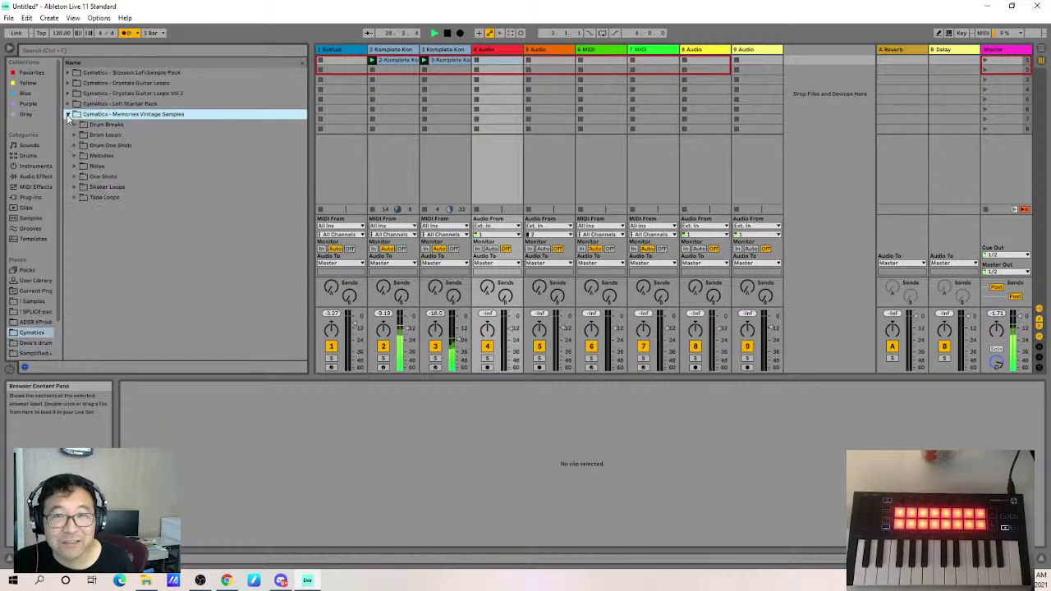
{"action": "left_click", "coordinate": [74, 157]}
Audition the Chanel, Homebound and Couture melody samples in the browser.
{"action": "left_click", "coordinate": [115, 189]}
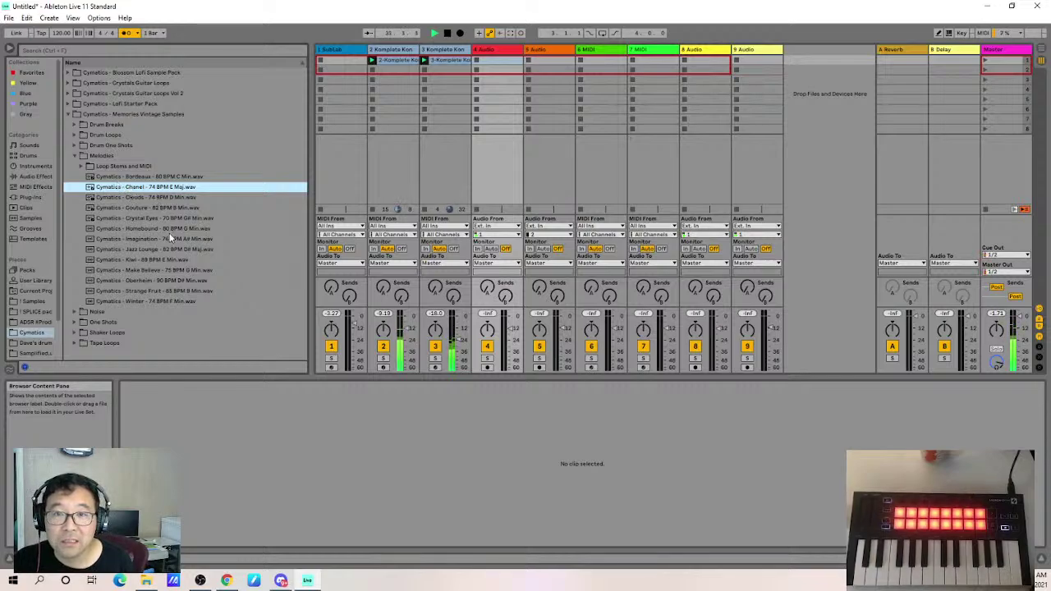
{"action": "left_click", "coordinate": [153, 230]}
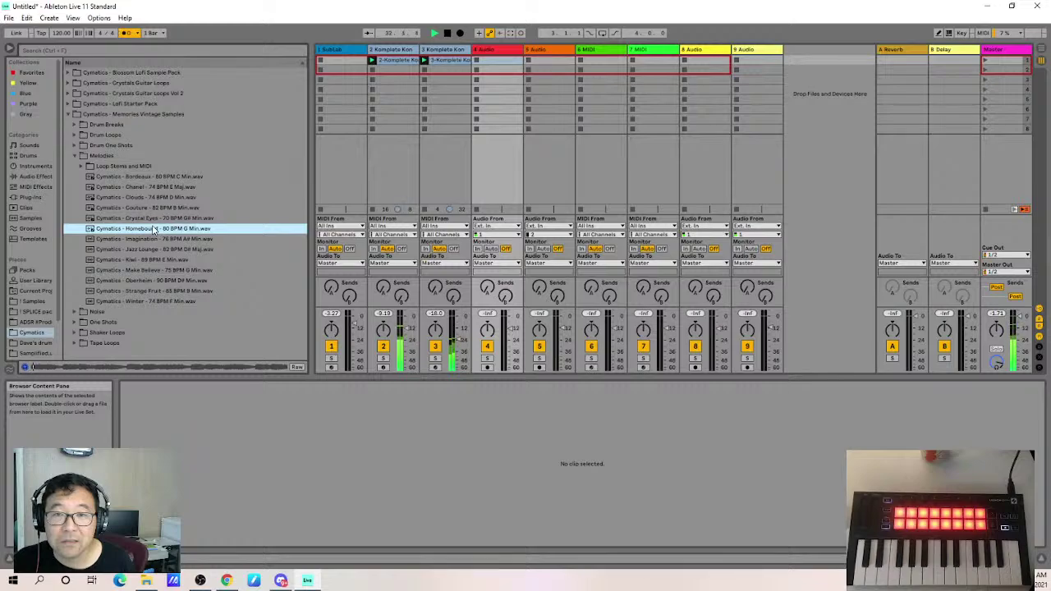
{"action": "left_click", "coordinate": [142, 209]}
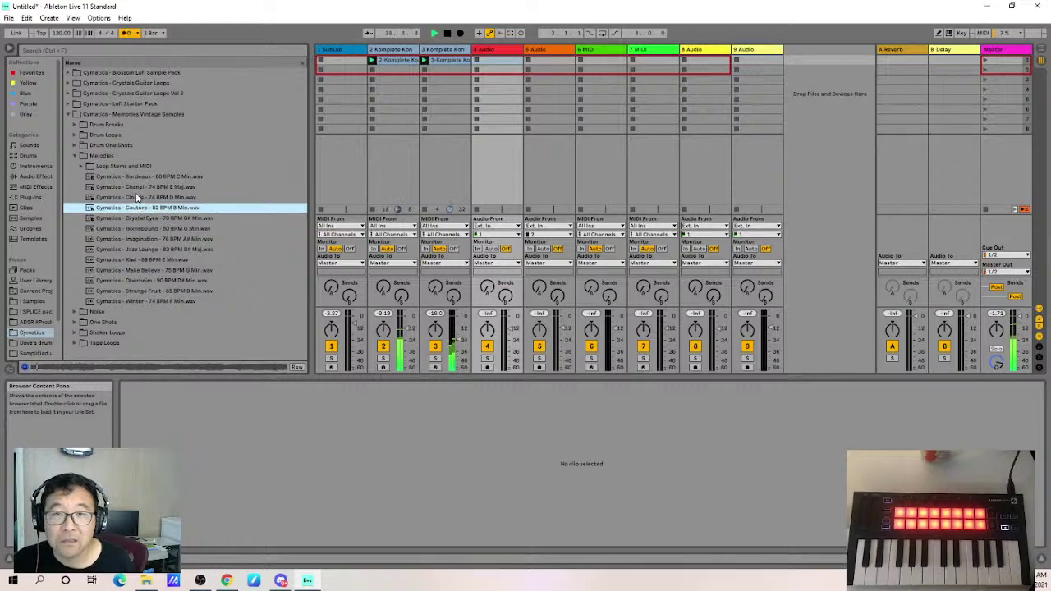
Try the Couture and Homebound melodies in the fourth track's first clip slot, and clear the slot.
{"action": "left_click_drag", "start_coordinate": [131, 208], "coordinate": [498, 62]}
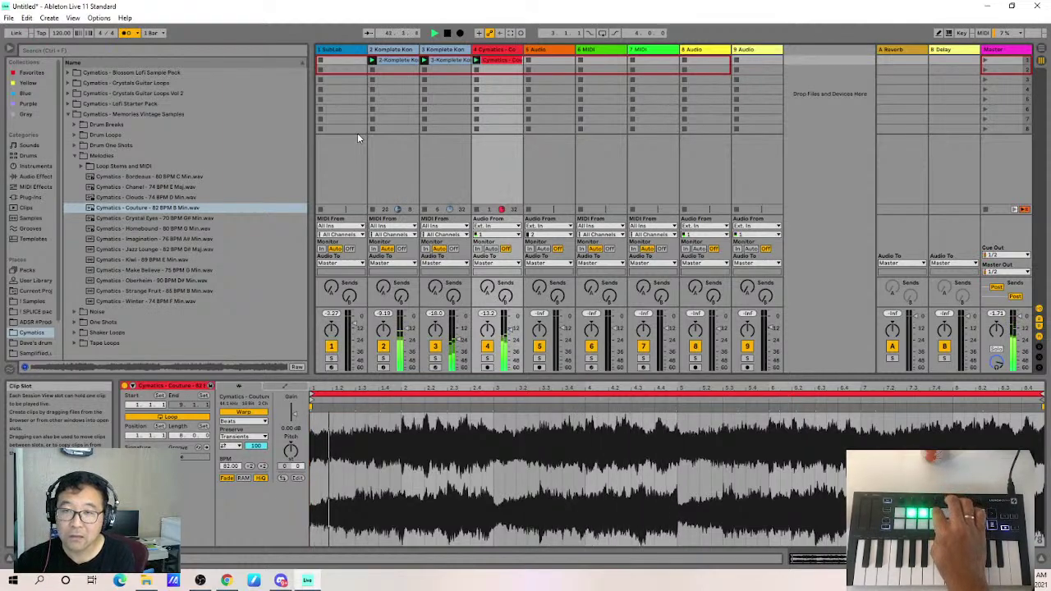
{"action": "left_click", "coordinate": [156, 229]}
{"action": "left_click_drag", "start_coordinate": [156, 228], "coordinate": [505, 60]}
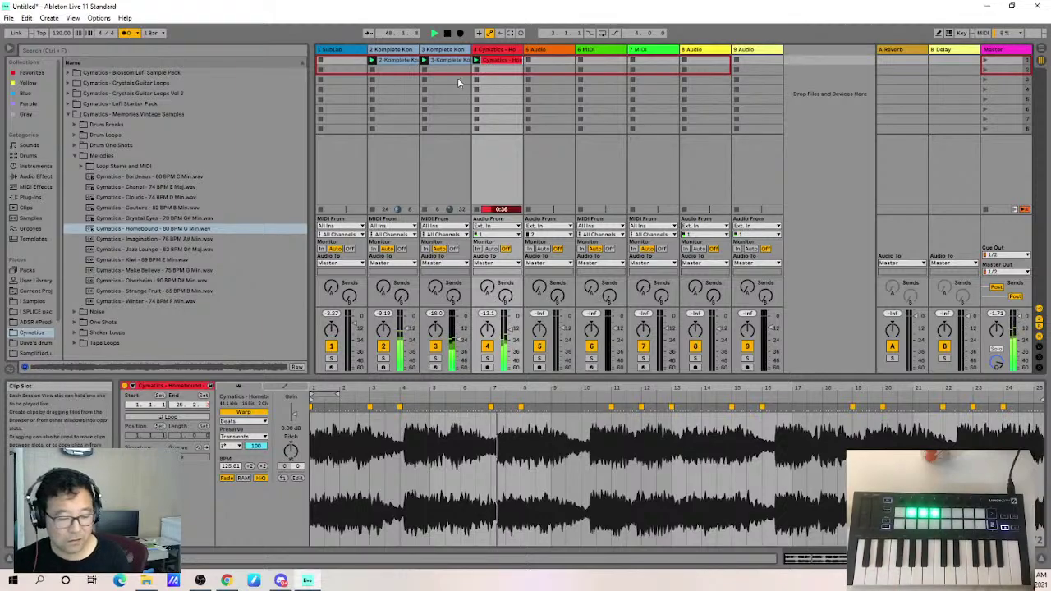
{"action": "key", "text": "Delete"}
Load and launch the Imagination 76 BPM A# Min melody in the fourth track's first slot, looping eight bars from bar 5.
{"action": "left_click_drag", "start_coordinate": [155, 238], "coordinate": [481, 64]}
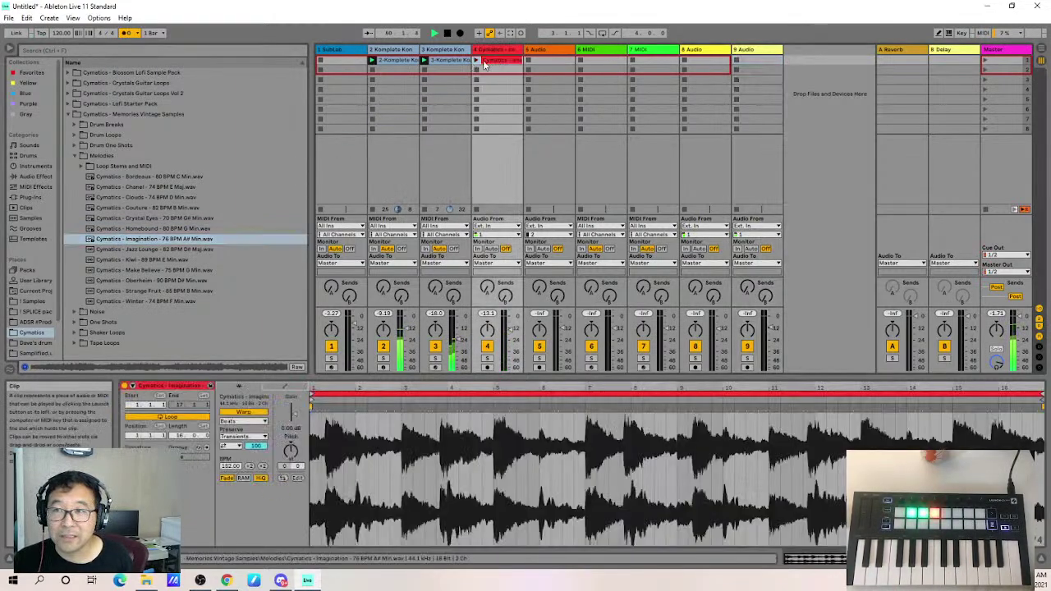
{"action": "left_click", "coordinate": [479, 63]}
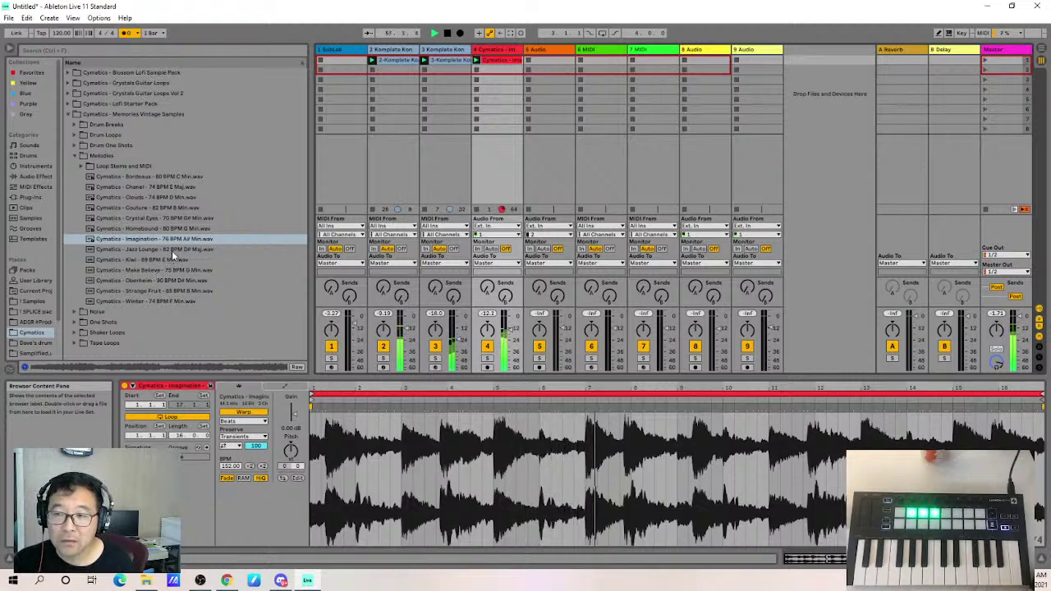
{"action": "left_click_drag", "start_coordinate": [312, 395], "coordinate": [495, 395]}
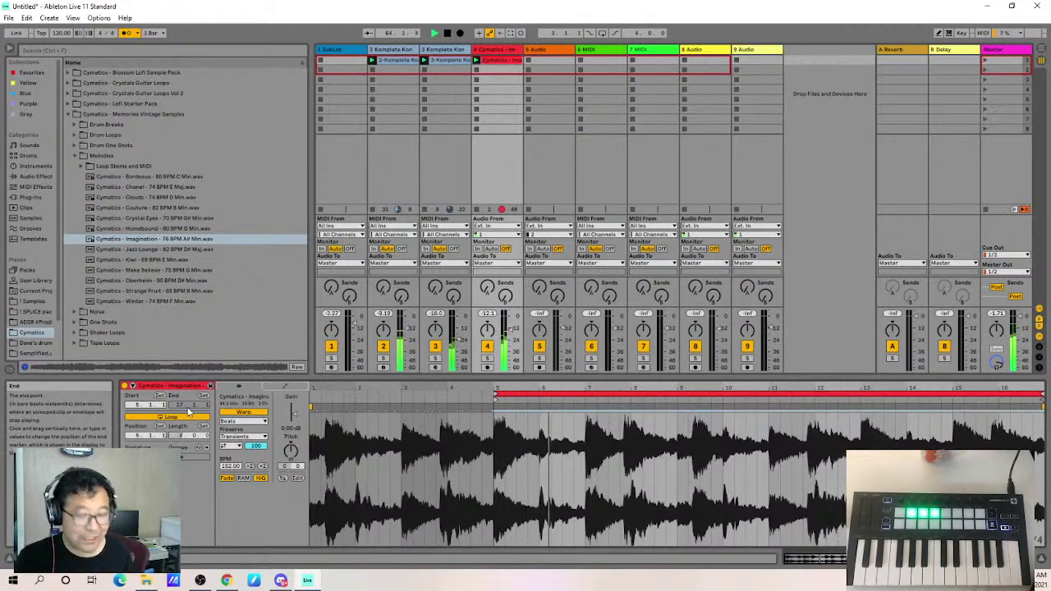
{"action": "left_click_drag", "start_coordinate": [187, 405], "coordinate": [189, 411]}
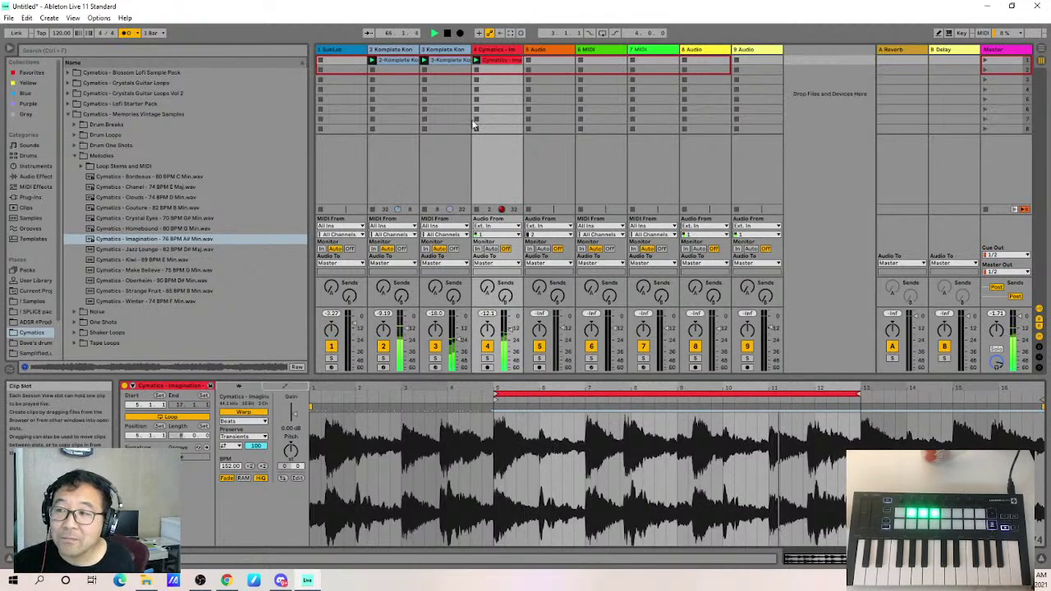
Load the 11th Dimension preset into SubLab on the first track and close the plug-in window.
{"action": "left_click", "coordinate": [357, 59]}
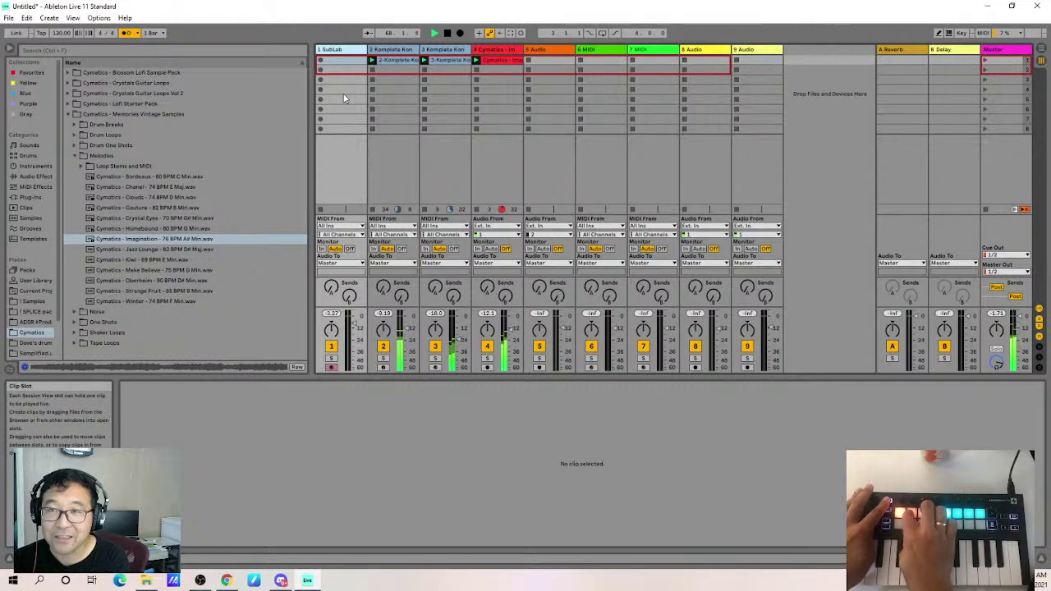
{"action": "left_click", "coordinate": [332, 49]}
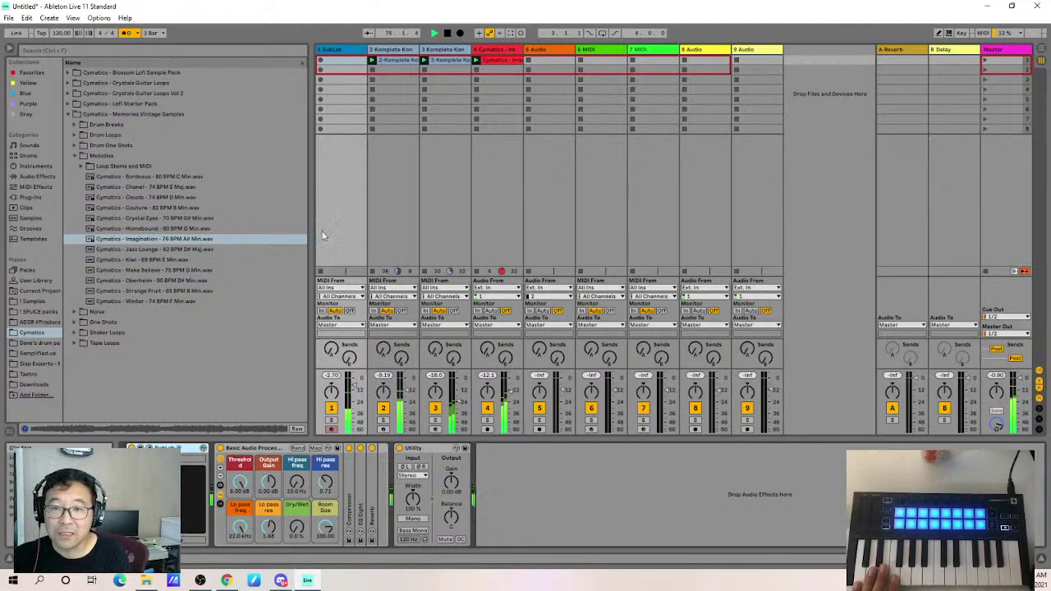
{"action": "left_click", "coordinate": [141, 448]}
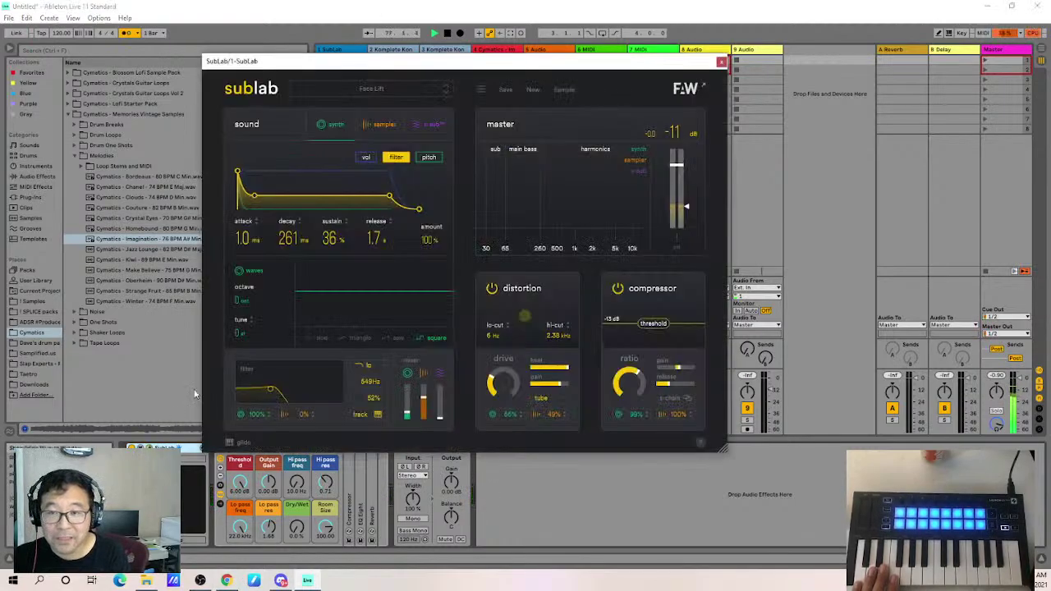
{"action": "left_click", "coordinate": [337, 87]}
{"action": "scroll", "coordinate": [399, 207], "scroll_direction": "up", "scroll_amount": 10}
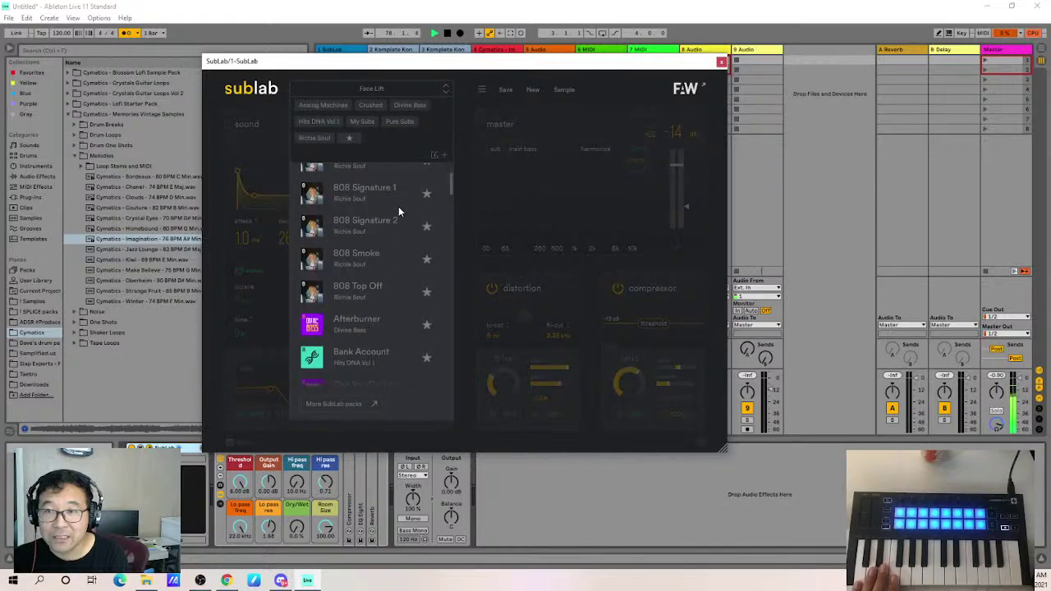
{"action": "left_click", "coordinate": [362, 177]}
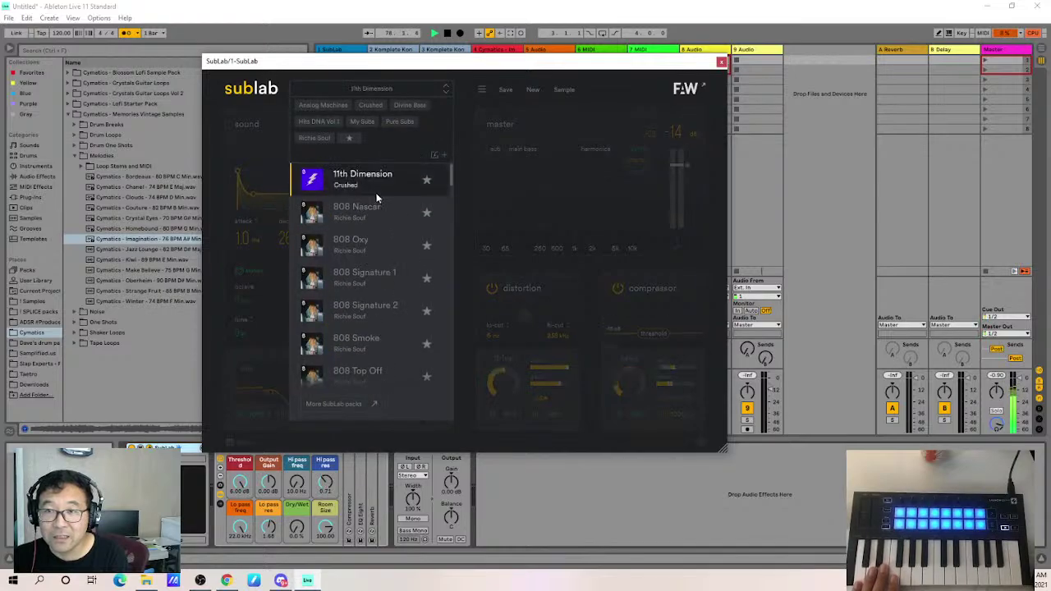
{"action": "left_click", "coordinate": [723, 63]}
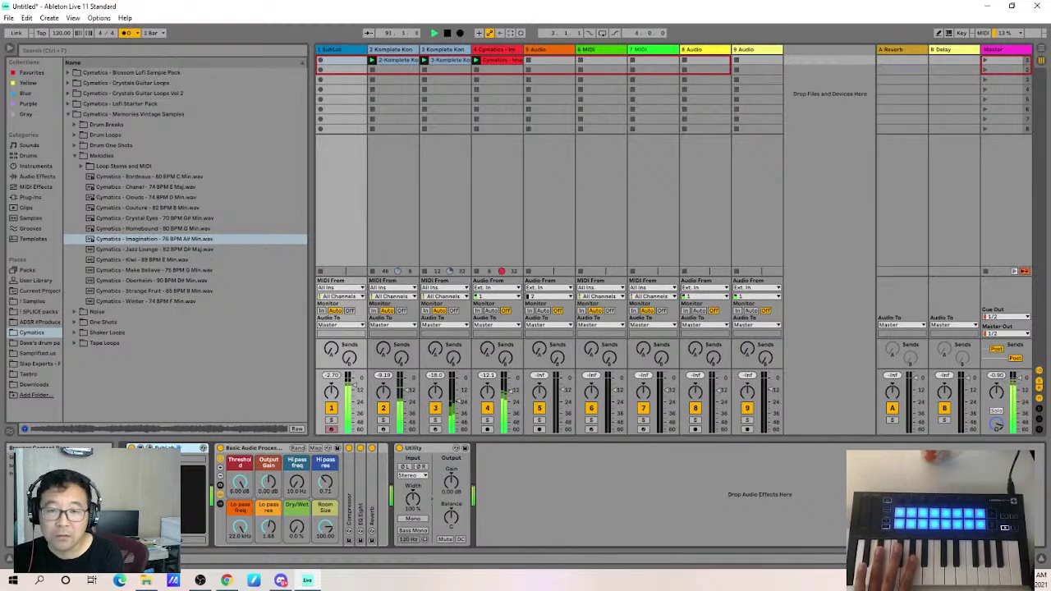
Load the 808 Oxy preset into SubLab on the first track and close the plug-in window.
{"action": "left_click", "coordinate": [149, 448]}
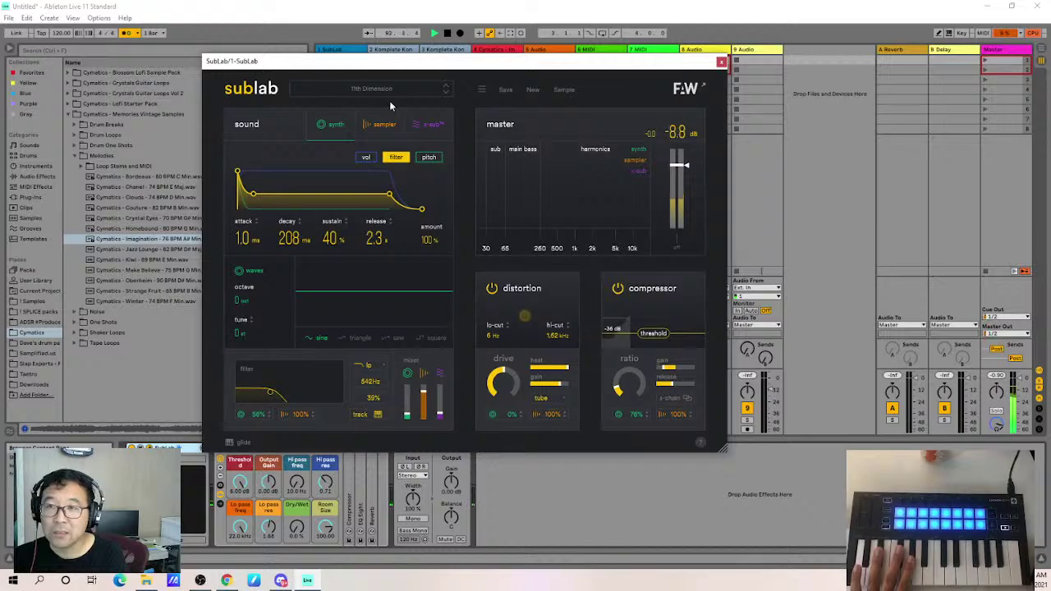
{"action": "left_click", "coordinate": [721, 62]}
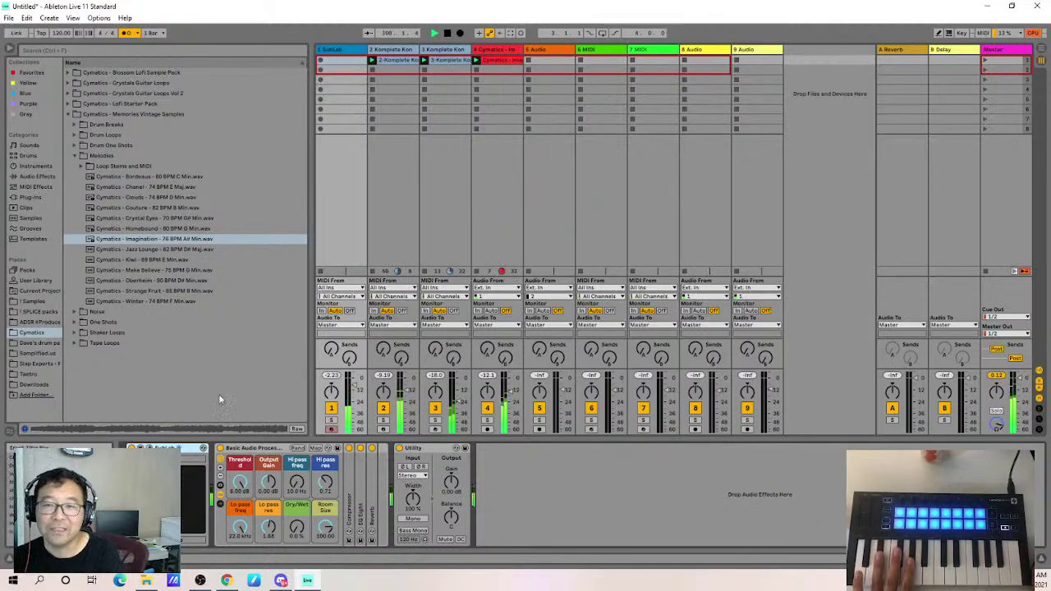
{"action": "left_click", "coordinate": [147, 449]}
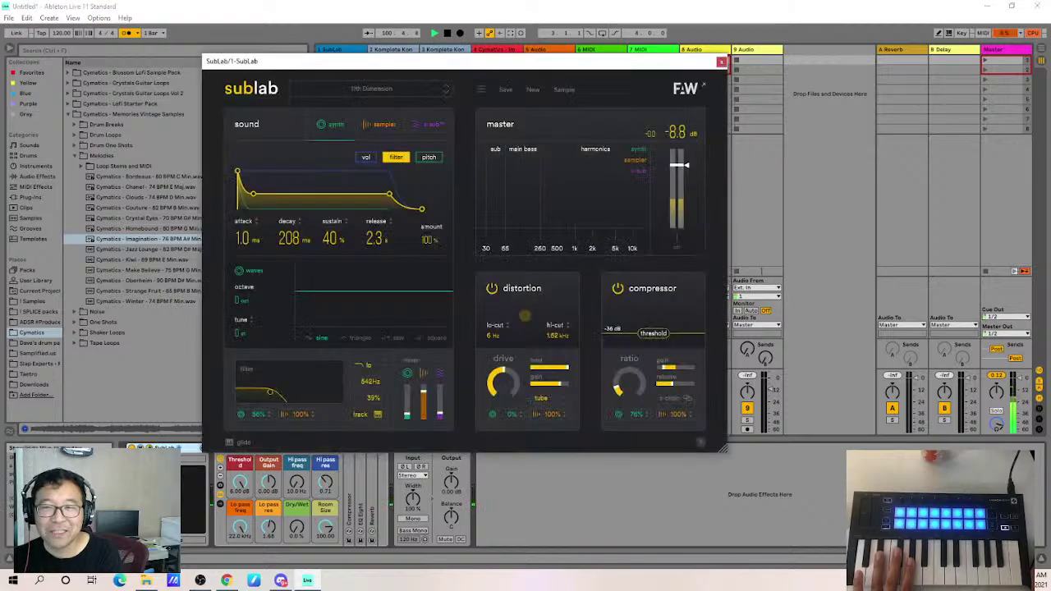
{"action": "left_click", "coordinate": [369, 90]}
{"action": "scroll", "coordinate": [375, 272], "scroll_direction": "down", "scroll_amount": 10}
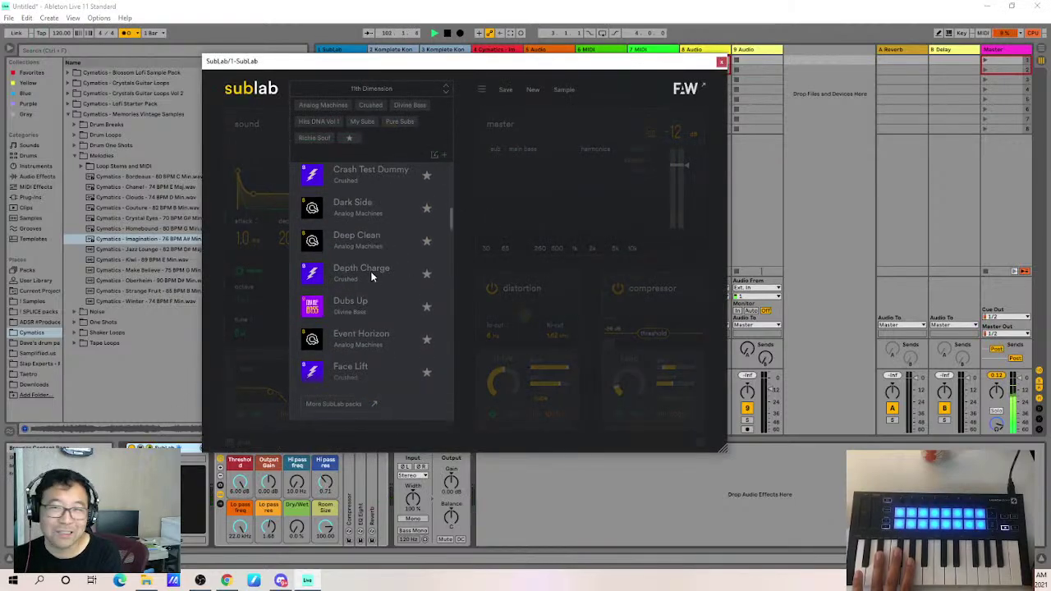
{"action": "scroll", "coordinate": [370, 271], "scroll_direction": "up", "scroll_amount": 10}
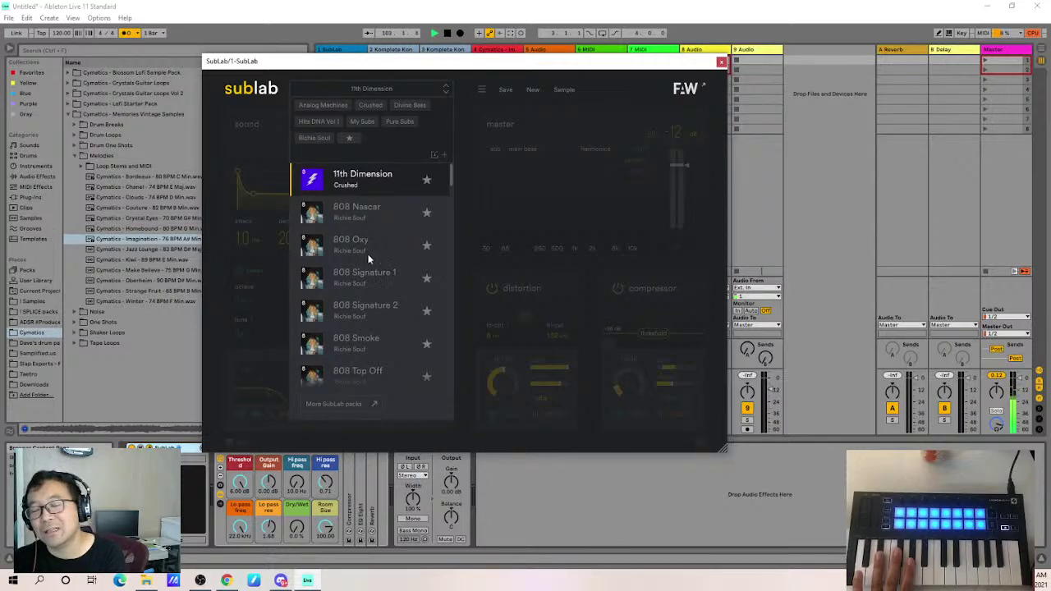
{"action": "left_click", "coordinate": [369, 247]}
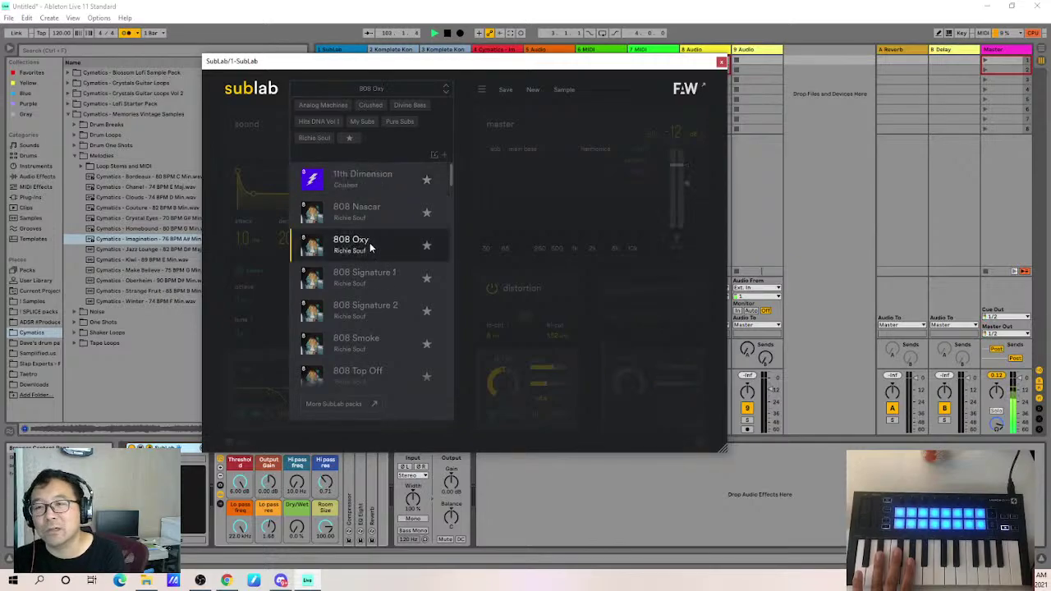
{"action": "left_click", "coordinate": [721, 63]}
Try starting the fourth track's Imagination clip loop at bar 9 and at bar 7, and undo both changes.
{"action": "left_click", "coordinate": [517, 62]}
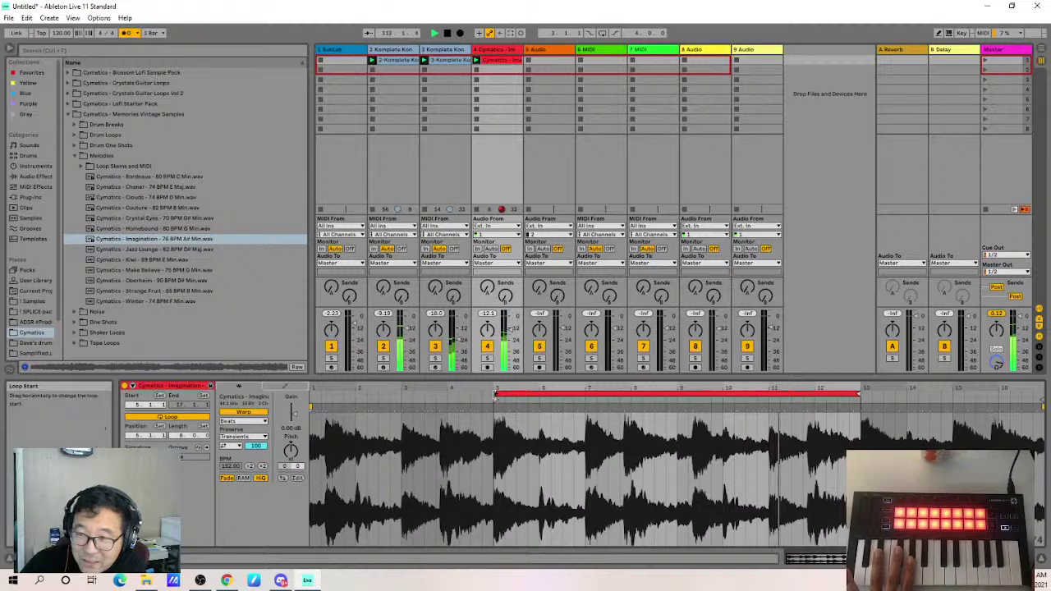
{"action": "left_click_drag", "start_coordinate": [493, 396], "coordinate": [678, 393]}
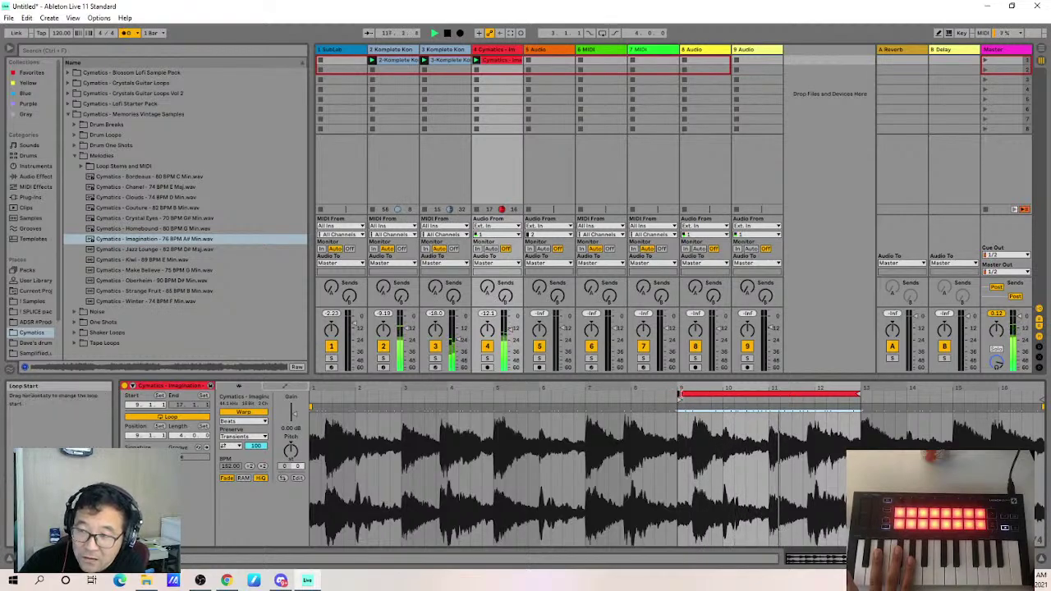
{"action": "mouse_move", "coordinate": [679, 395]}
{"action": "left_mouse_down"}
{"action": "mouse_move", "coordinate": [695, 396]}
{"action": "mouse_move", "coordinate": [586, 395]}
{"action": "left_mouse_up"}
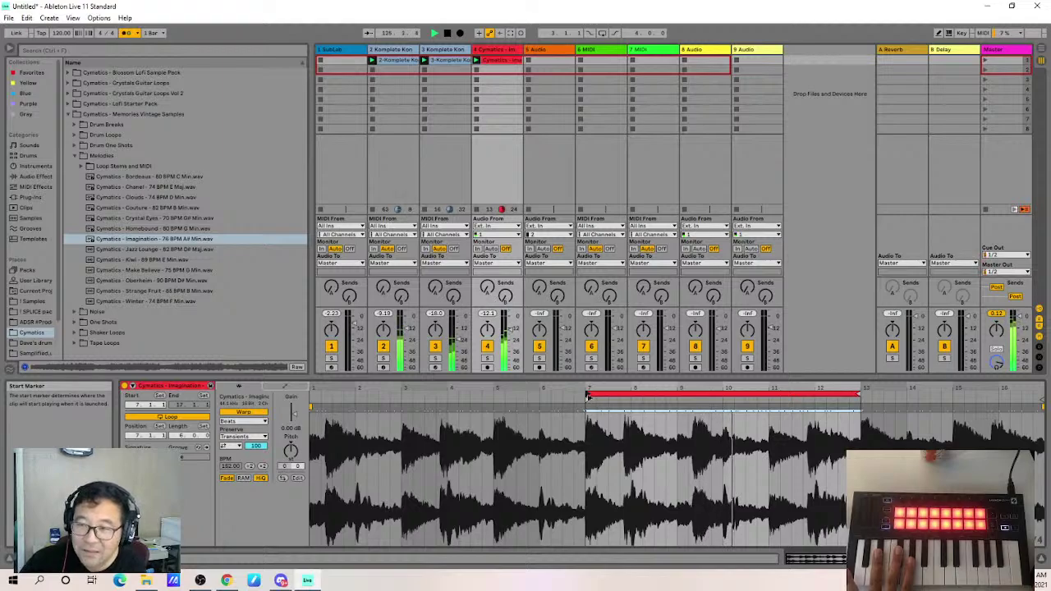
{"action": "key", "text": "ctrl+z"}
{"action": "key", "text": "ctrl+z"}
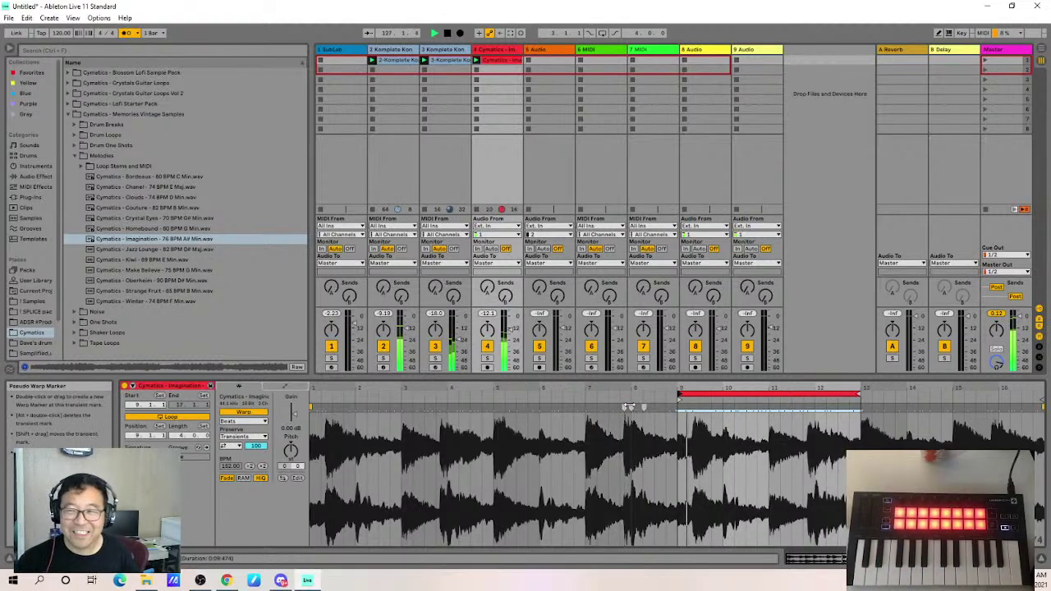
Restart playback and shorten the Imagination clip's loop to four bars from bar 5.
{"action": "key", "text": "space"}
{"action": "key", "text": "space"}
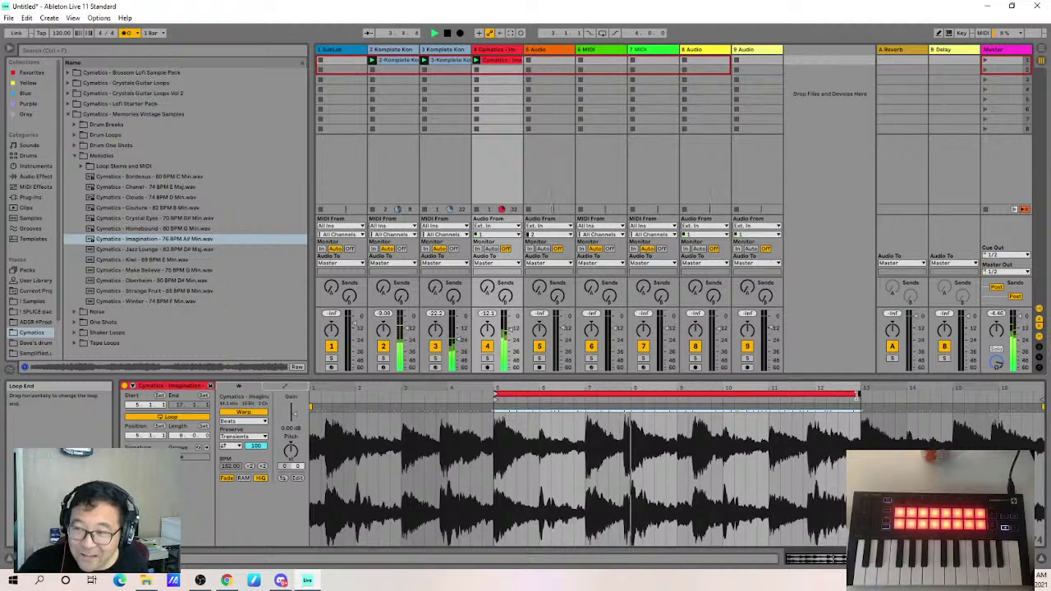
{"action": "left_click_drag", "start_coordinate": [856, 395], "coordinate": [676, 395]}
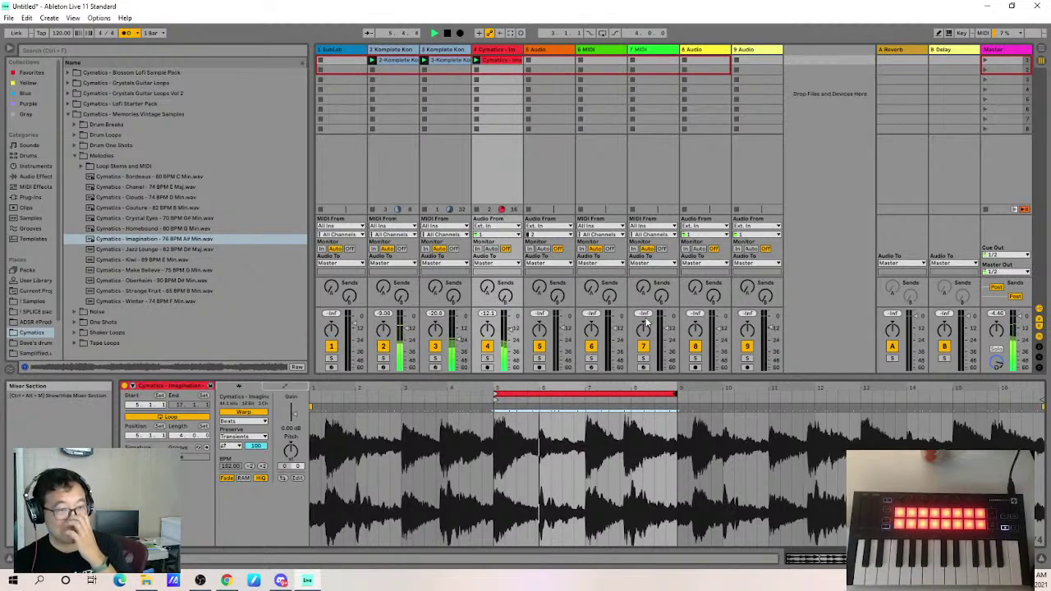
Record a SubLab bass clip in the first track's first slot and loop eight bars from bar 21.
{"action": "left_click", "coordinate": [359, 59]}
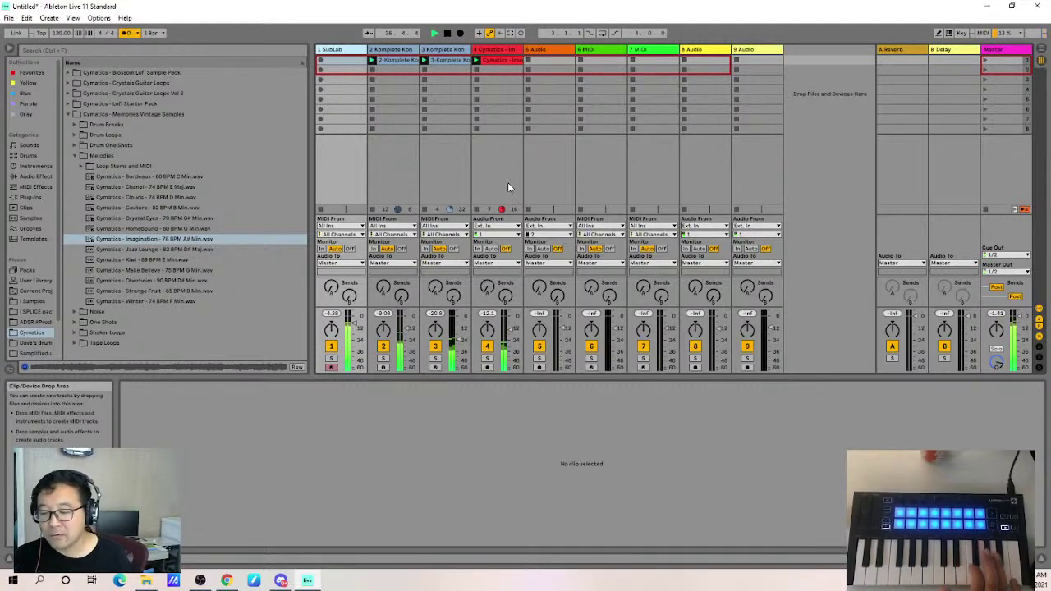
{"action": "left_click", "coordinate": [320, 64]}
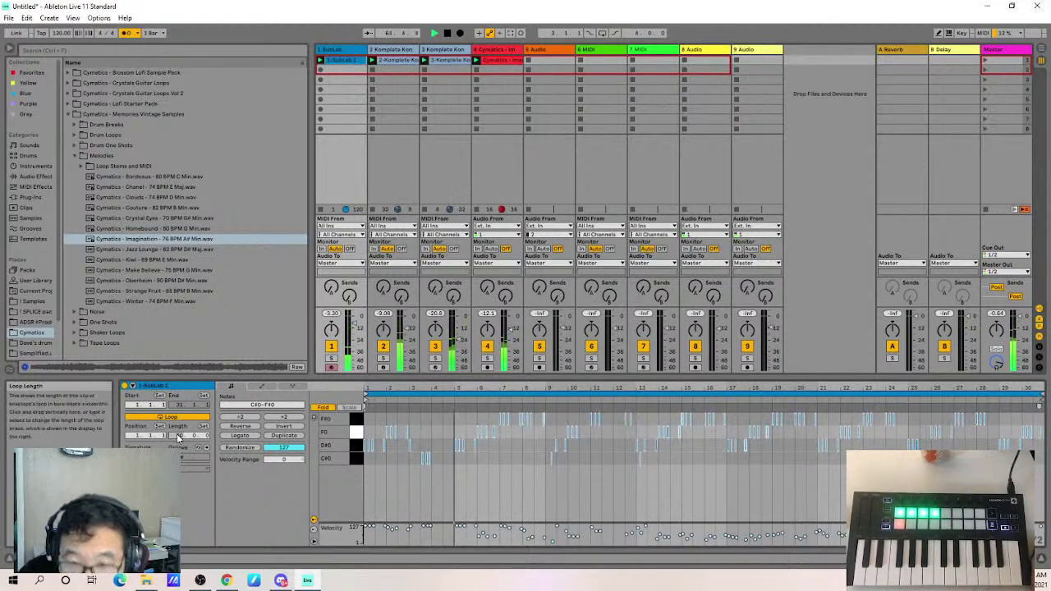
{"action": "left_click_drag", "start_coordinate": [179, 442], "coordinate": [179, 464]}
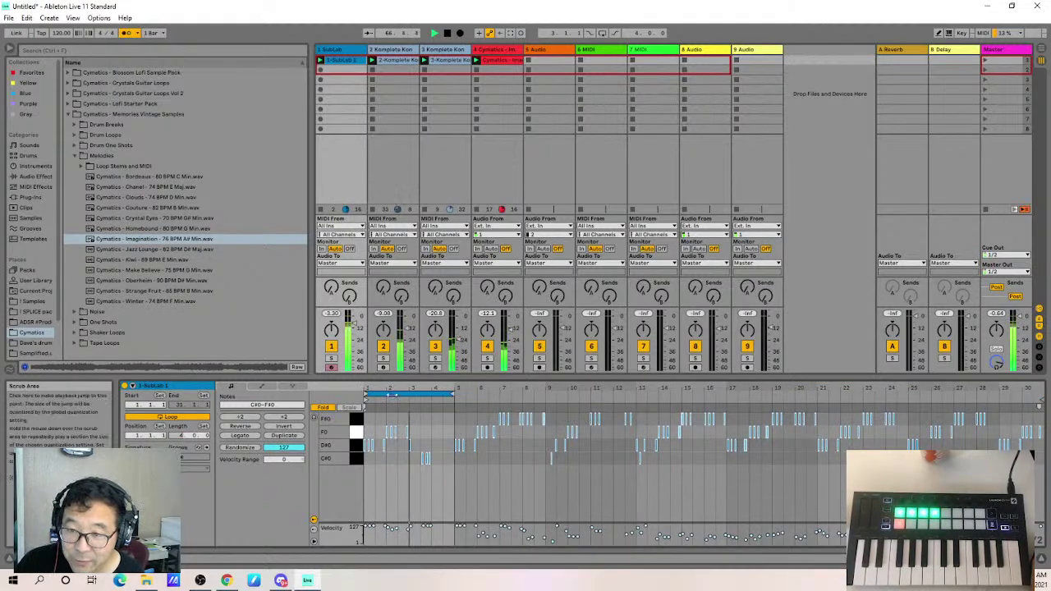
{"action": "left_click_drag", "start_coordinate": [392, 397], "coordinate": [985, 340]}
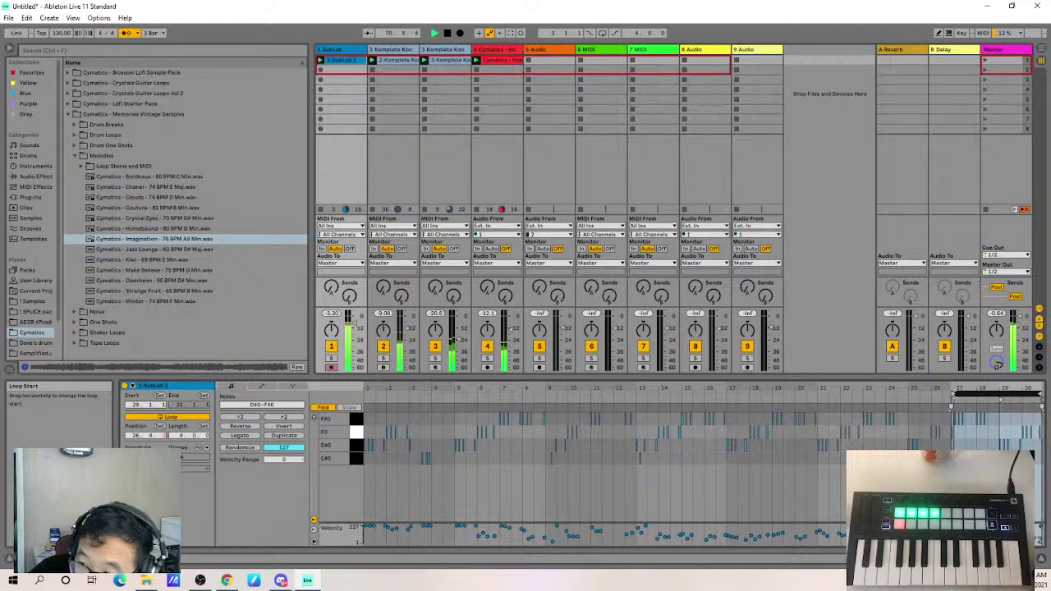
{"action": "left_click_drag", "start_coordinate": [952, 407], "coordinate": [819, 419]}
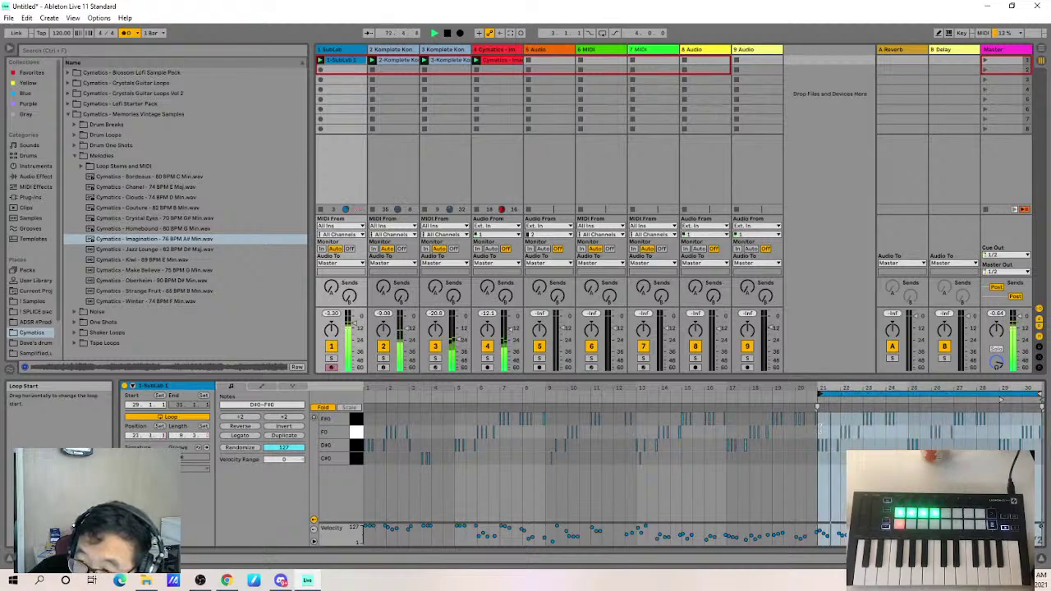
{"action": "left_click_drag", "start_coordinate": [1041, 387], "coordinate": [998, 387]}
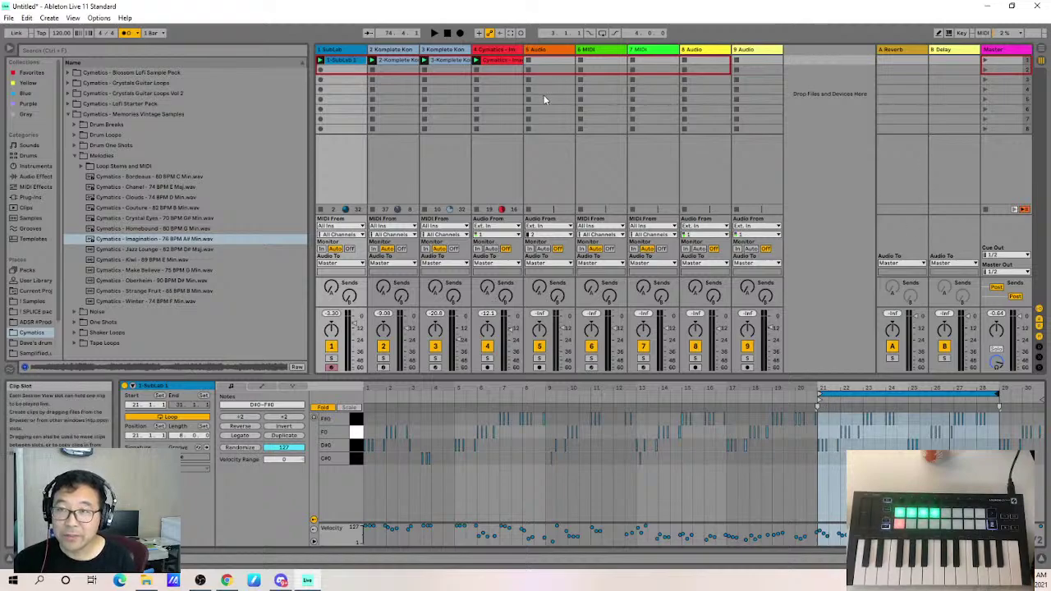
Play back the recorded bass take, stop playback and delete the SubLab clip.
{"action": "key", "text": "space"}
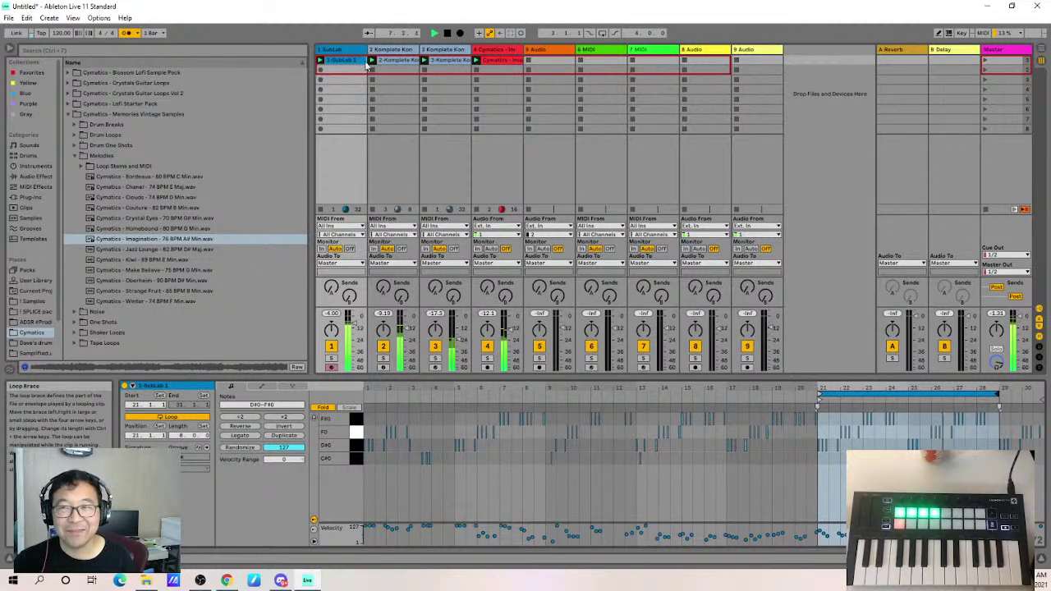
{"action": "left_click", "coordinate": [446, 33]}
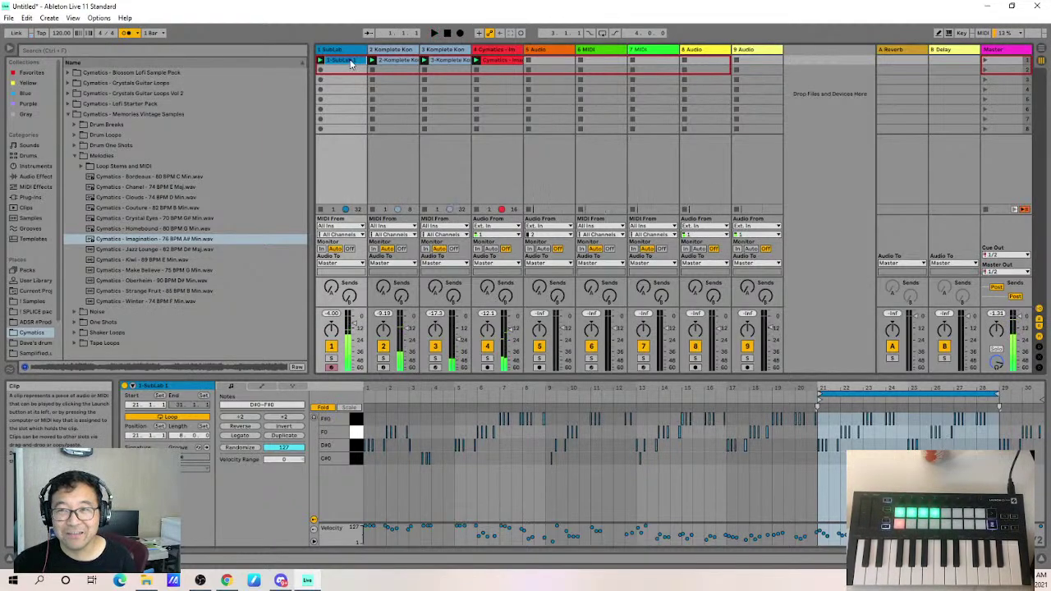
{"action": "key", "text": "Delete"}
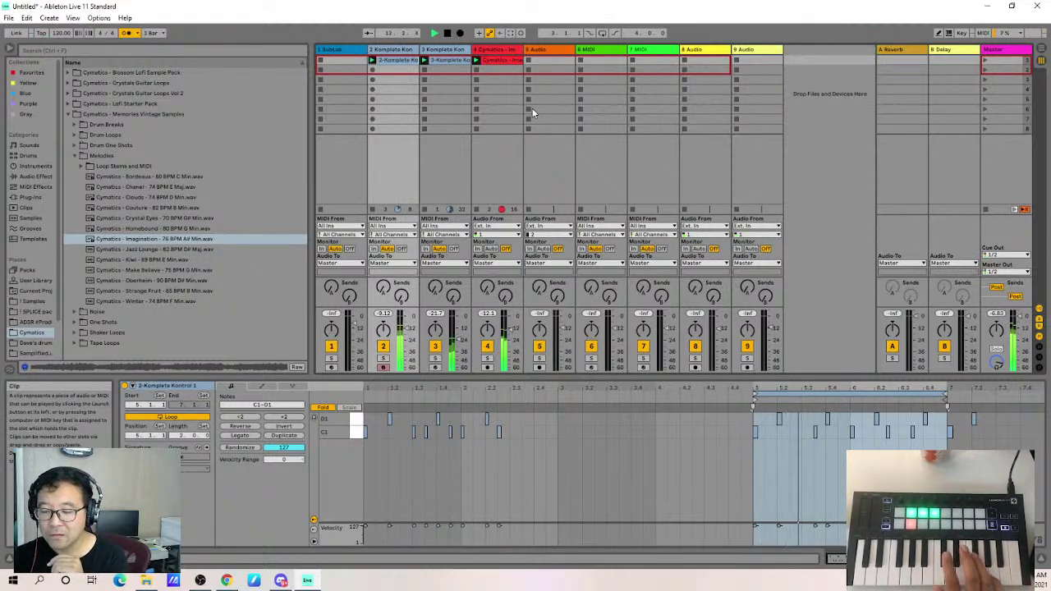
Record a new four-bar SubLab bass loop in the first track's first slot and quantize all its notes.
{"action": "left_click", "coordinate": [333, 51]}
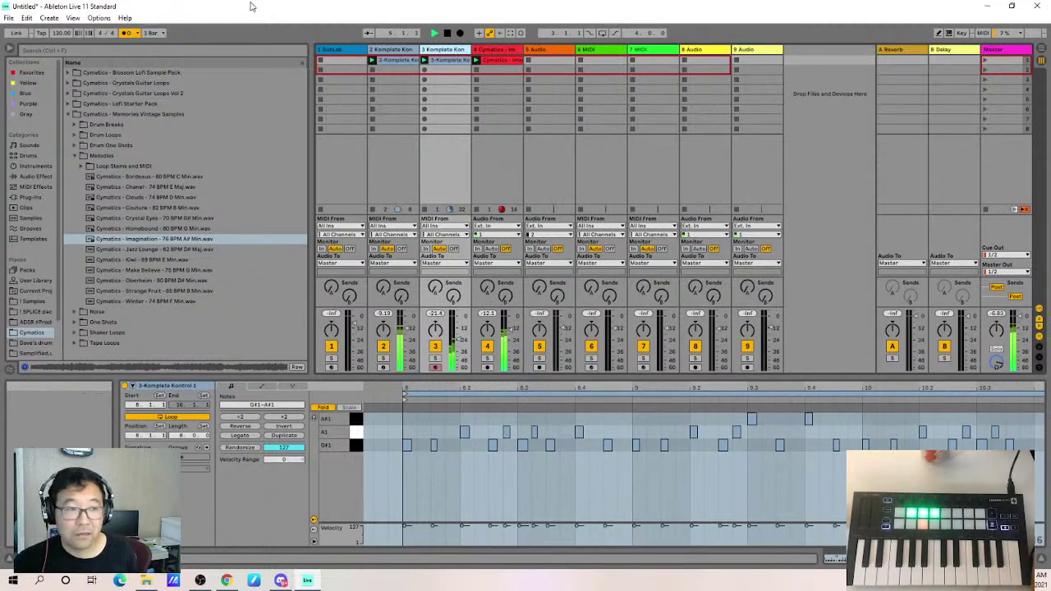
{"action": "left_click", "coordinate": [321, 66]}
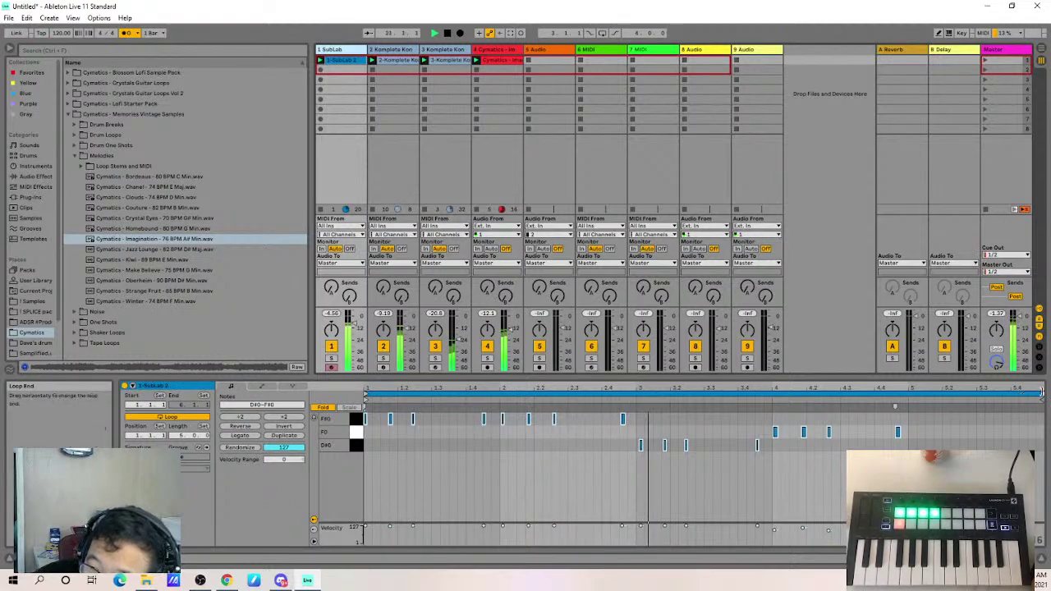
{"action": "key", "text": "ctrl+a"}
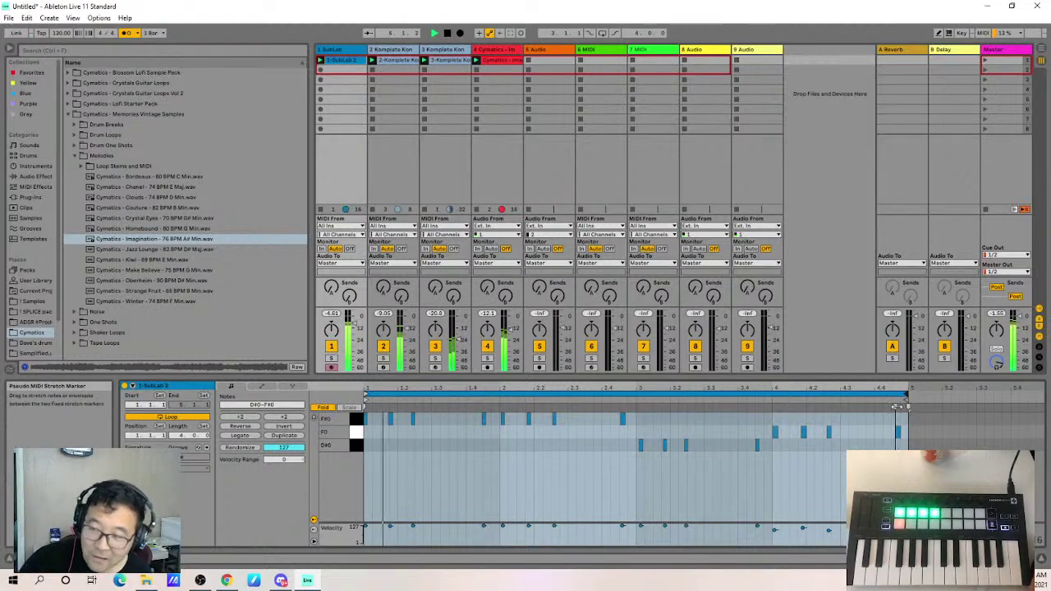
{"action": "left_click", "coordinate": [817, 522]}
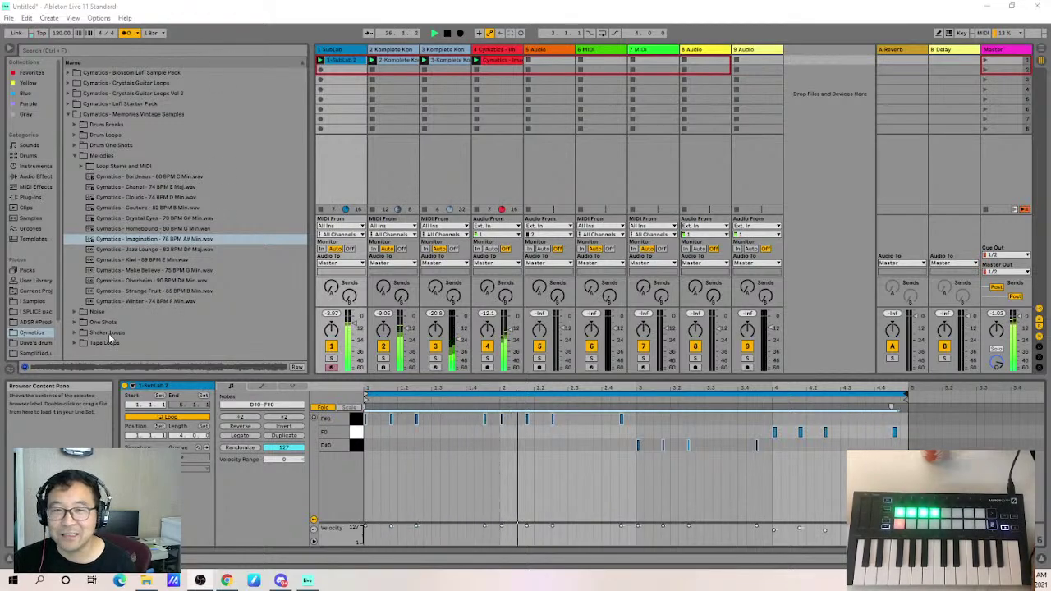
Load TAETRO_SHORE_air_riser.wav from the Purple collection into the fifth track's first clip slot and stop playback.
{"action": "left_click", "coordinate": [69, 115]}
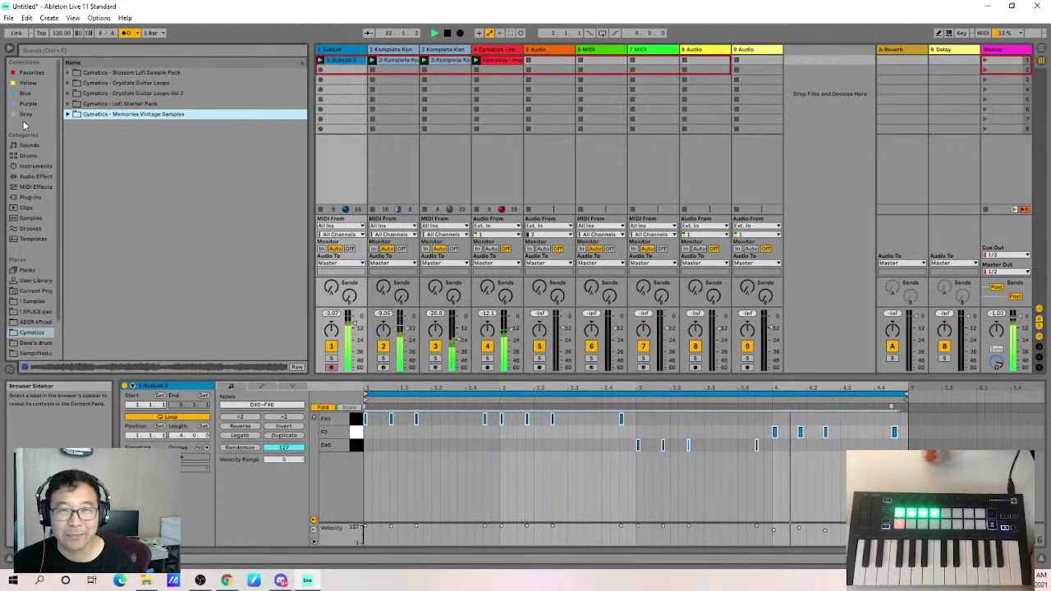
{"action": "left_click", "coordinate": [26, 114]}
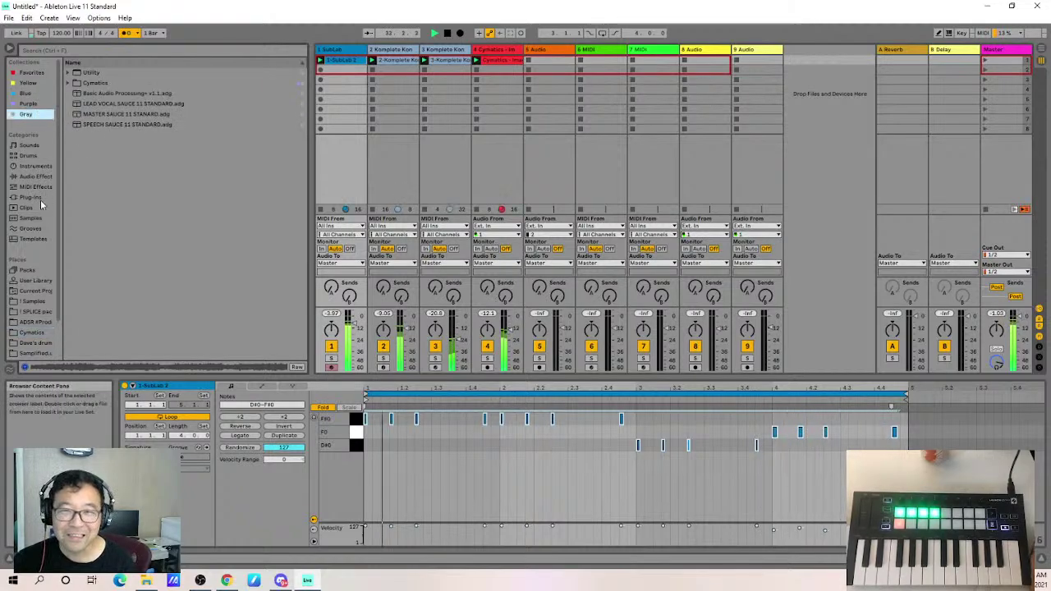
{"action": "scroll", "coordinate": [40, 199], "scroll_direction": "down", "scroll_amount": 3}
{"action": "scroll", "coordinate": [20, 279], "scroll_direction": "down", "scroll_amount": 1}
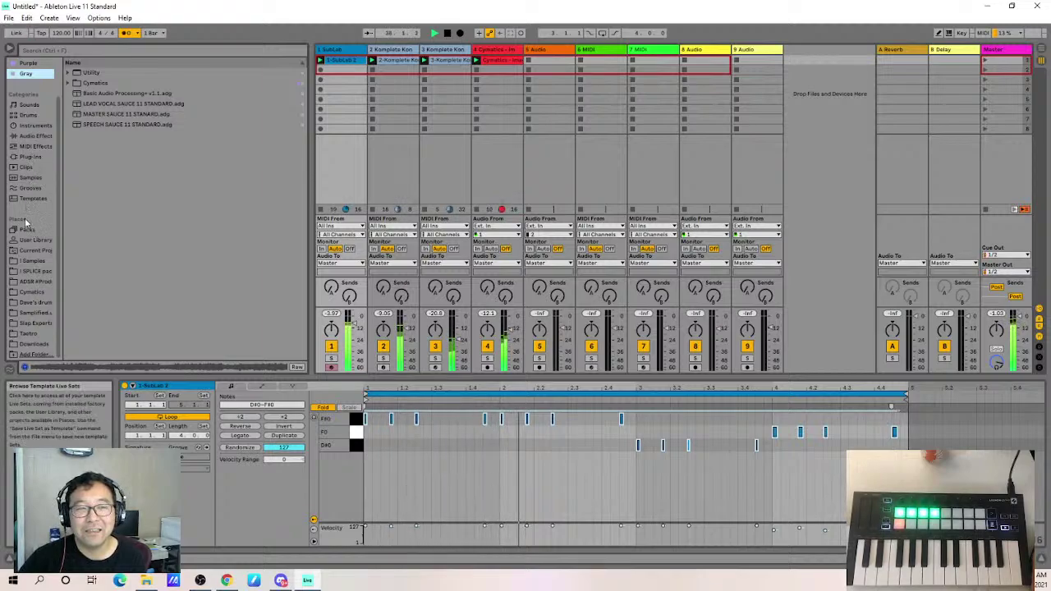
{"action": "left_click", "coordinate": [28, 334]}
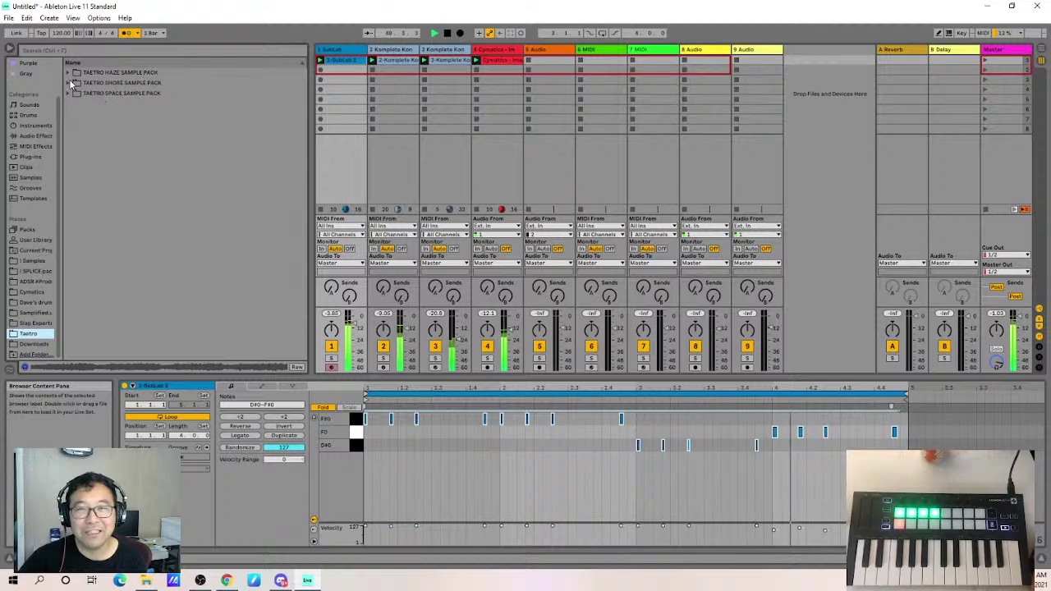
{"action": "left_click", "coordinate": [31, 63]}
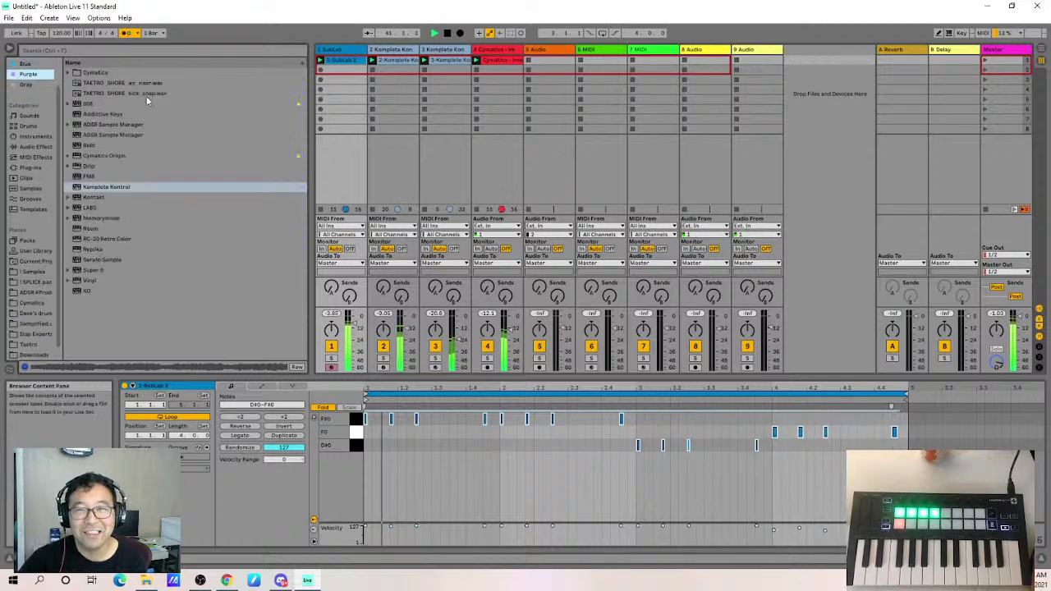
{"action": "left_click", "coordinate": [119, 83]}
{"action": "left_click_drag", "start_coordinate": [637, 32], "coordinate": [549, 61]}
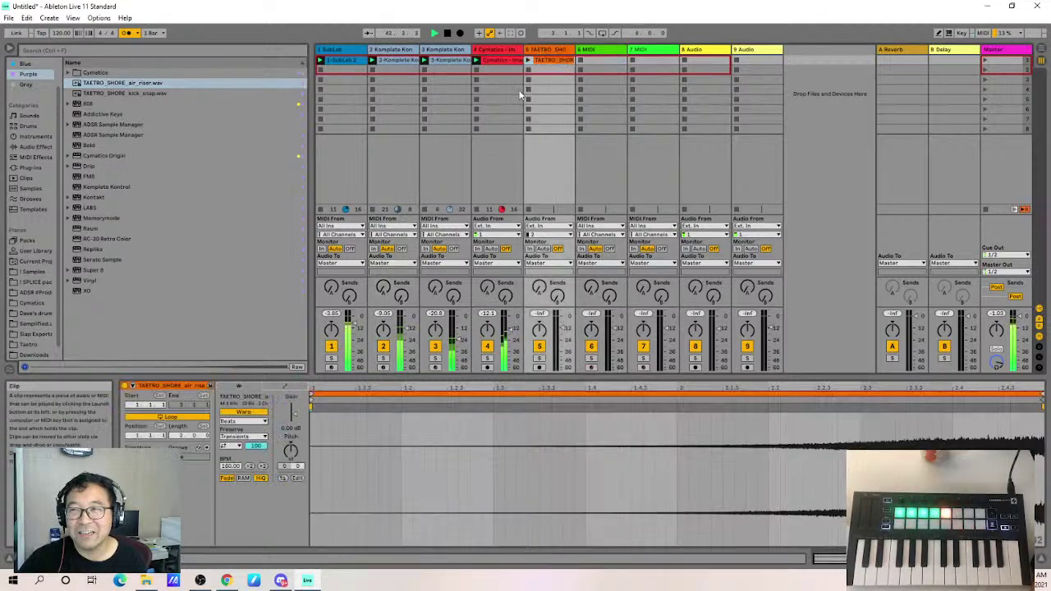
{"action": "left_click", "coordinate": [446, 35]}
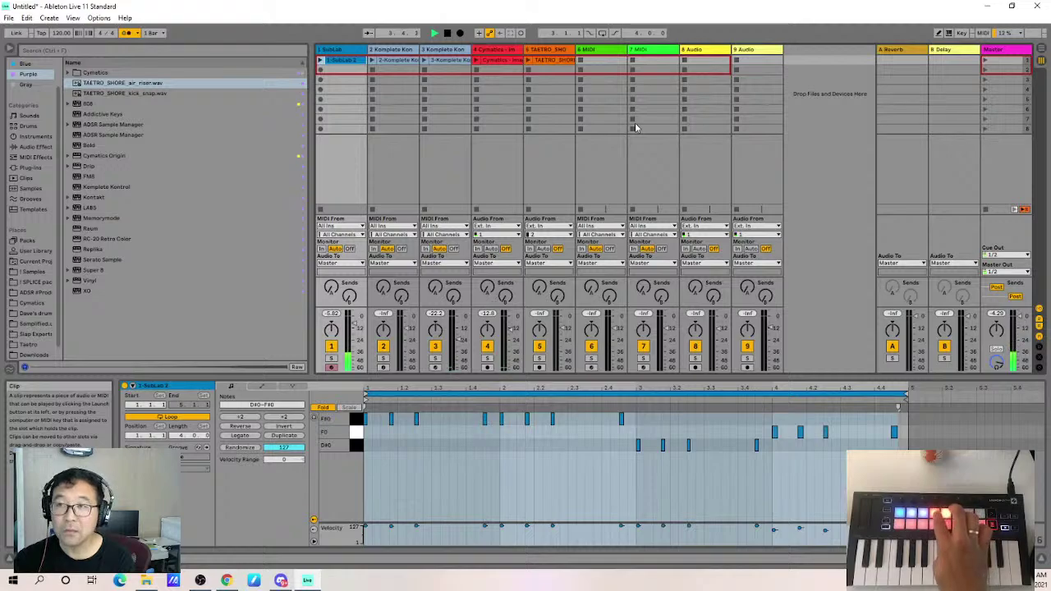
Recolour the fourth track and its Imagination clip green.
{"action": "left_click", "coordinate": [501, 51]}
{"action": "right_click", "coordinate": [500, 51]}
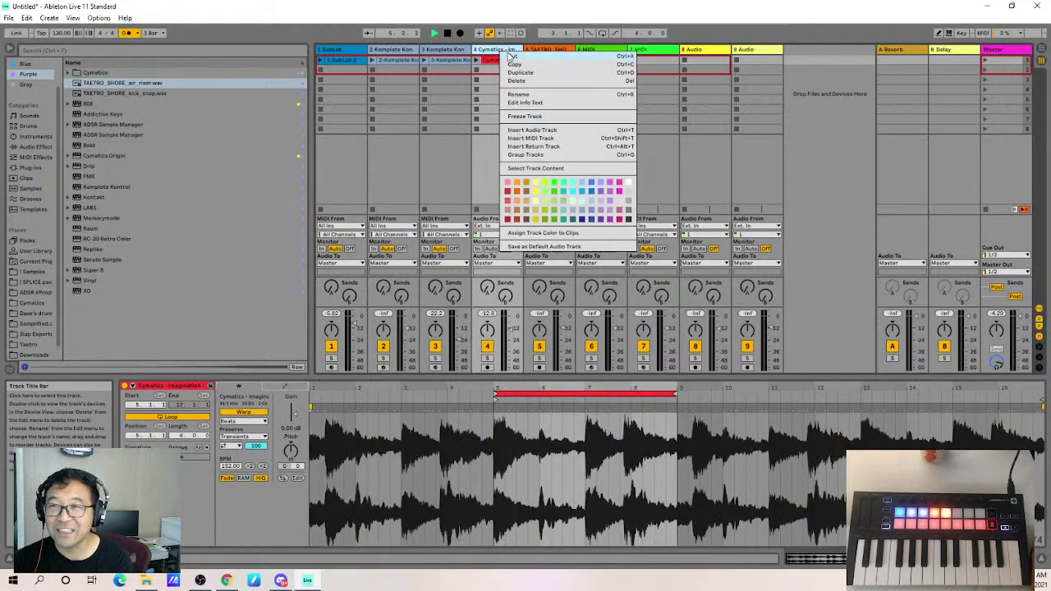
{"action": "left_click", "coordinate": [556, 190]}
{"action": "right_click", "coordinate": [498, 66]}
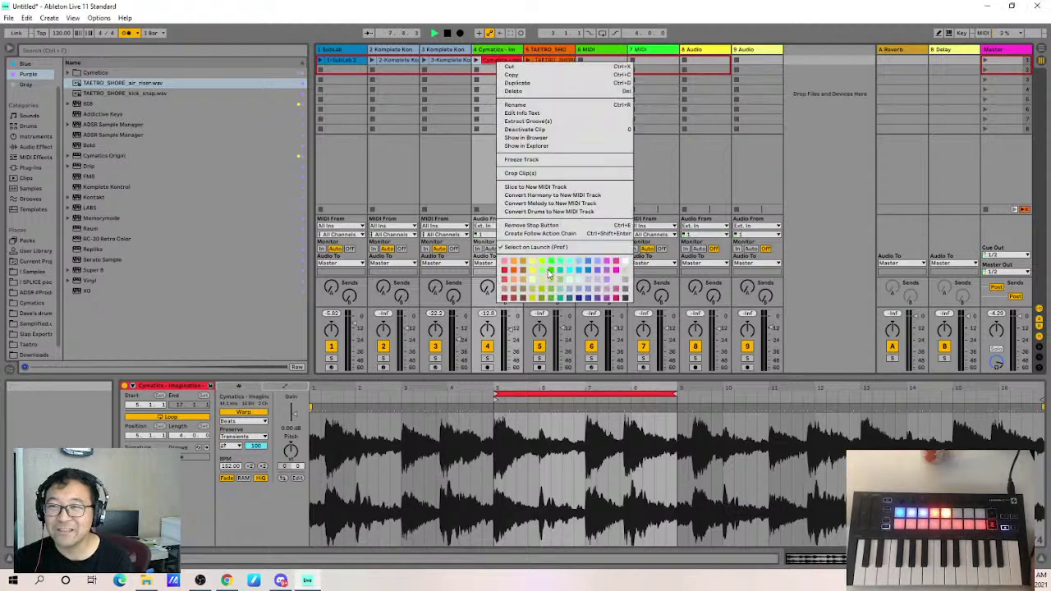
{"action": "left_click", "coordinate": [548, 273]}
{"action": "left_click", "coordinate": [431, 143]}
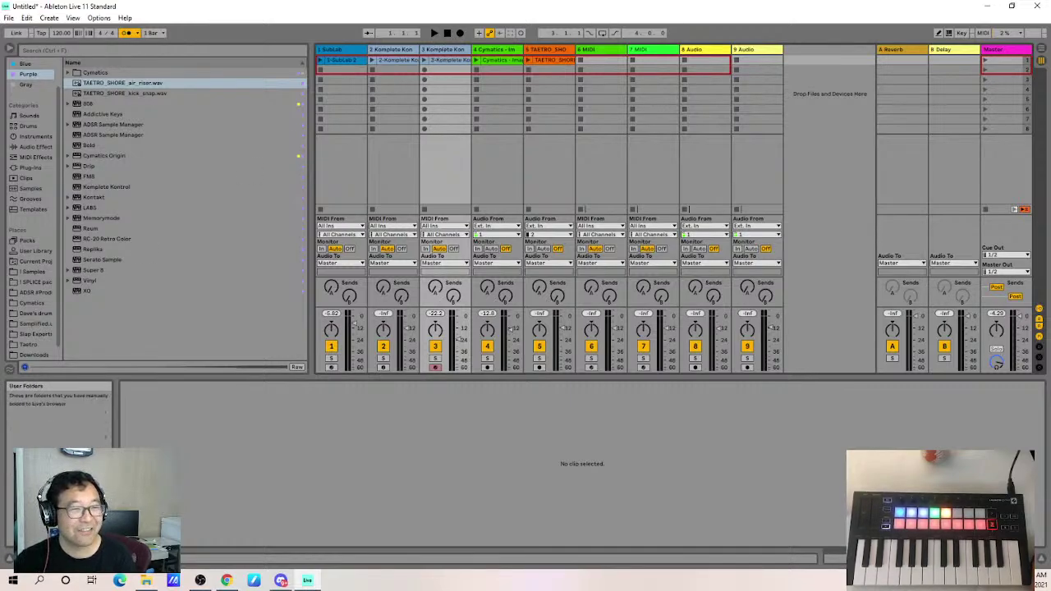
Switch to Chrome, view the ko-fi.com/oyamasmusic page and return to Ableton Live.
{"action": "key", "text": "alt+Tab"}
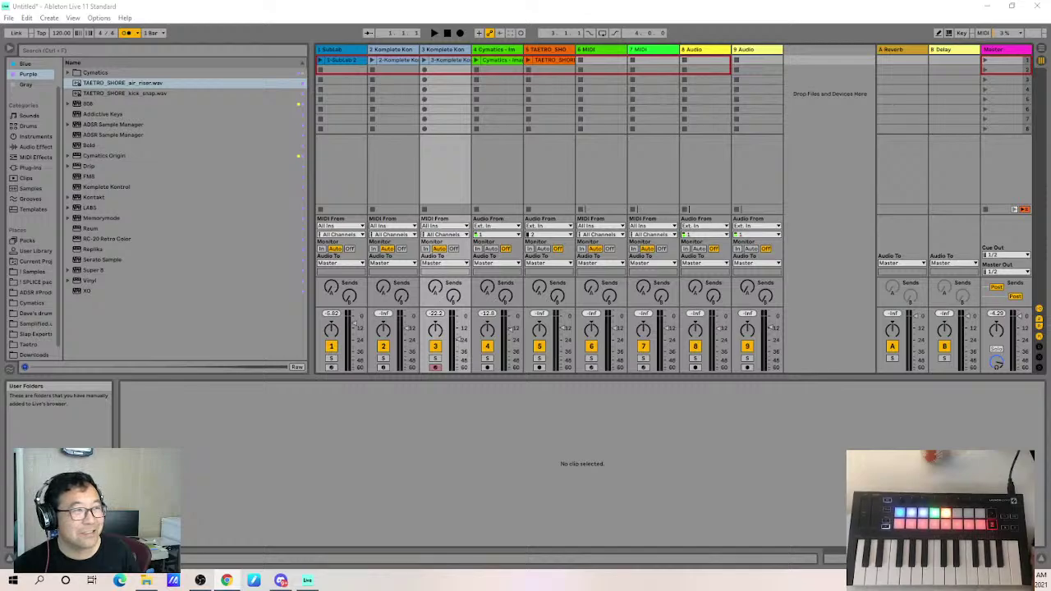
{"action": "left_click_drag", "start_coordinate": [1050, 131], "coordinate": [236, 1]}
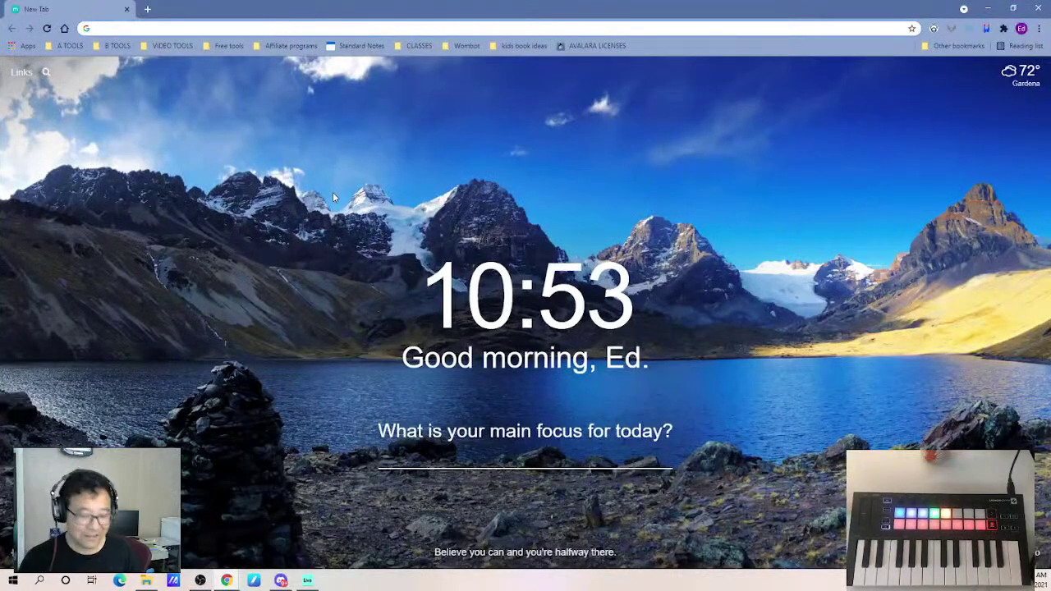
{"action": "key", "text": "ctrl+l"}
{"action": "type", "text": "ko-fi"}
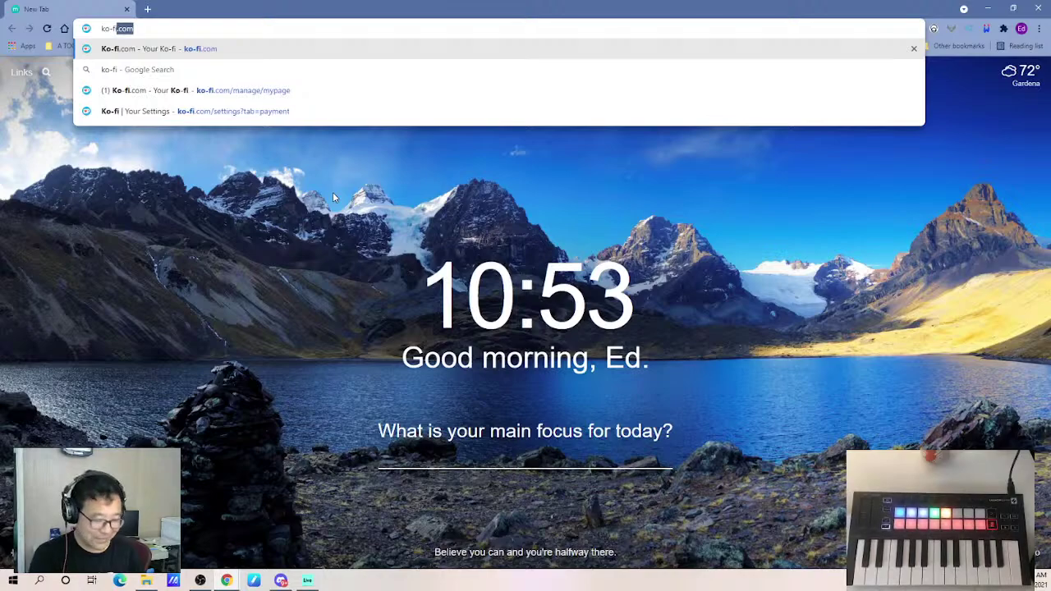
{"action": "type", "text": ".com"}
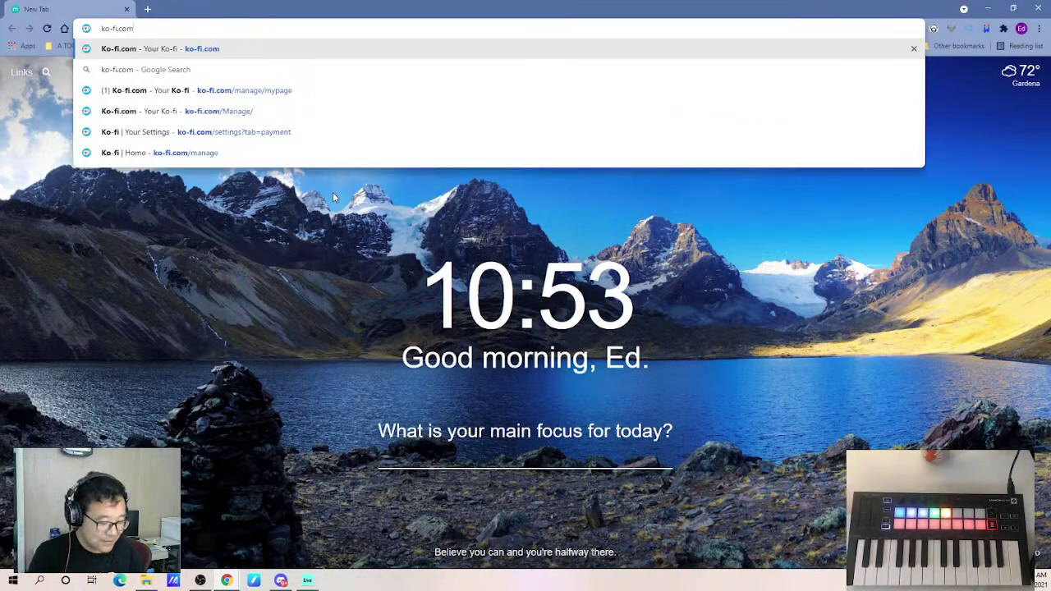
{"action": "type", "text": "/oyamas"}
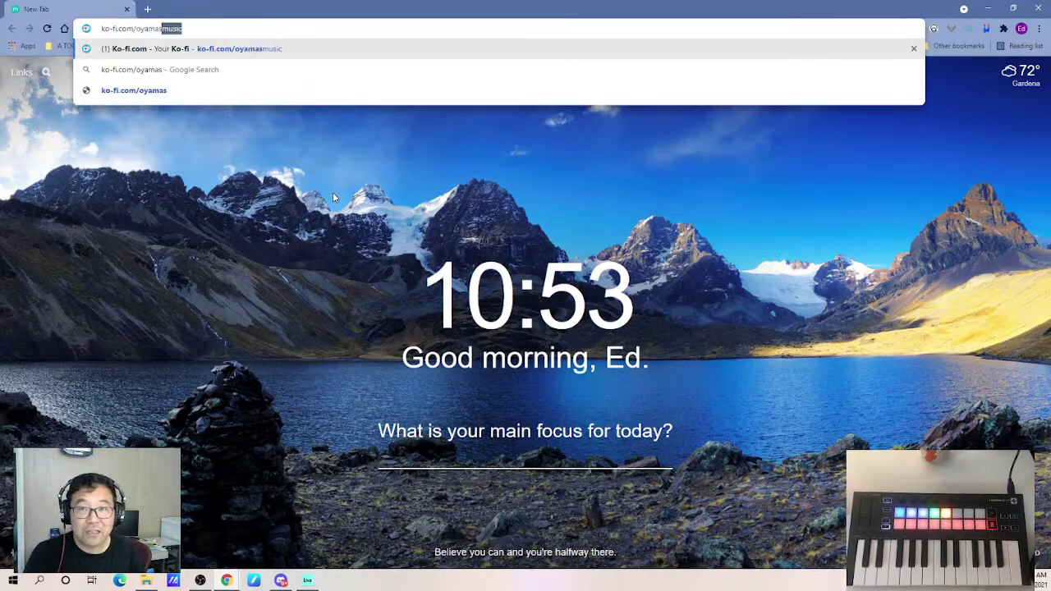
{"action": "key", "text": "Return"}
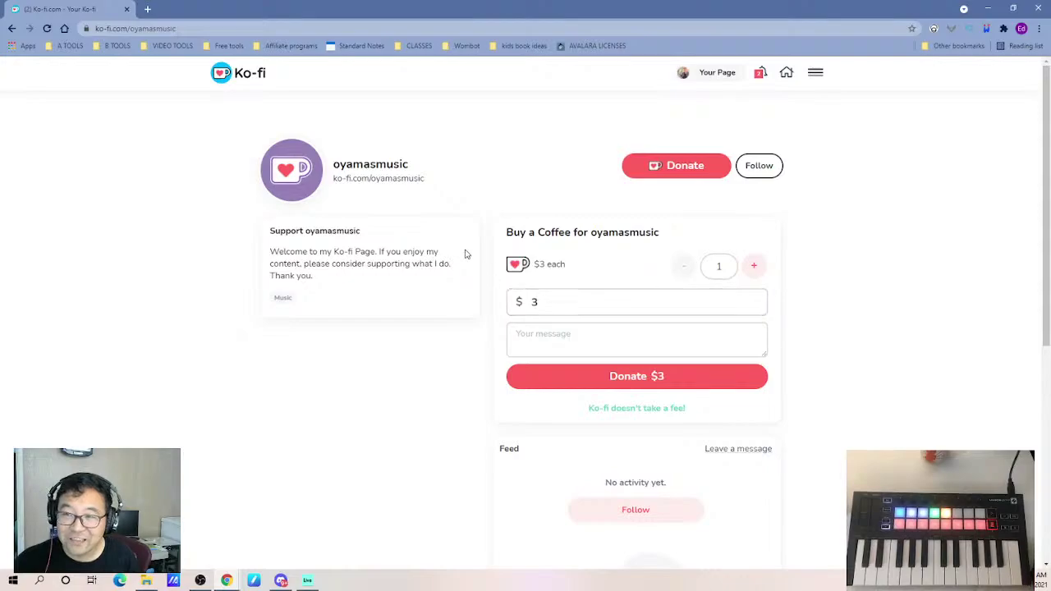
{"action": "left_click", "coordinate": [1011, 10]}
{"action": "left_click_drag", "start_coordinate": [212, 125], "coordinate": [0, 132]}
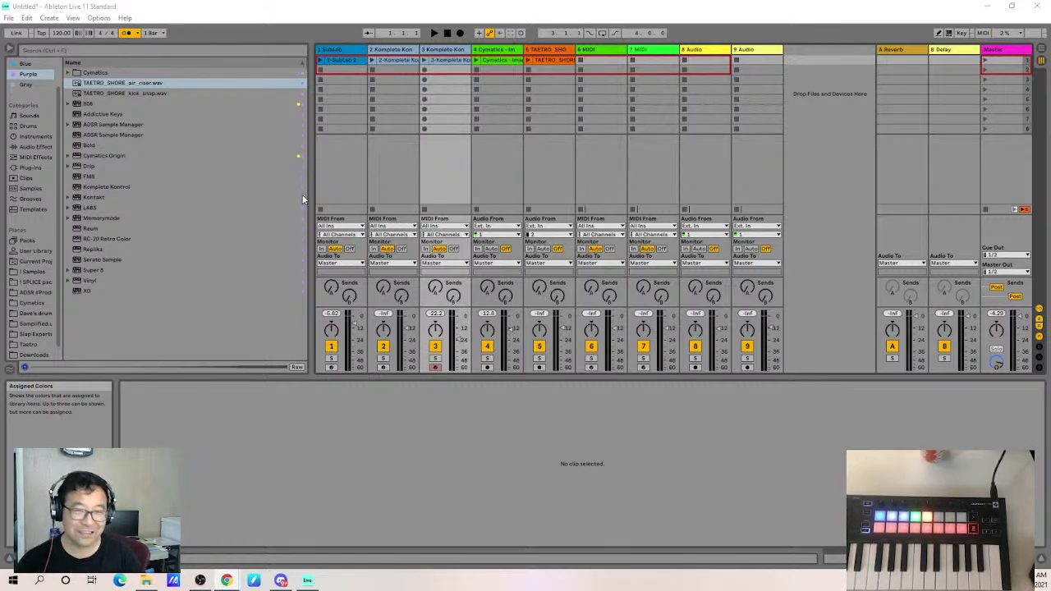
Show the empty Arrangement View and return all tracks to arrangement playback.
{"action": "left_click", "coordinate": [1042, 50]}
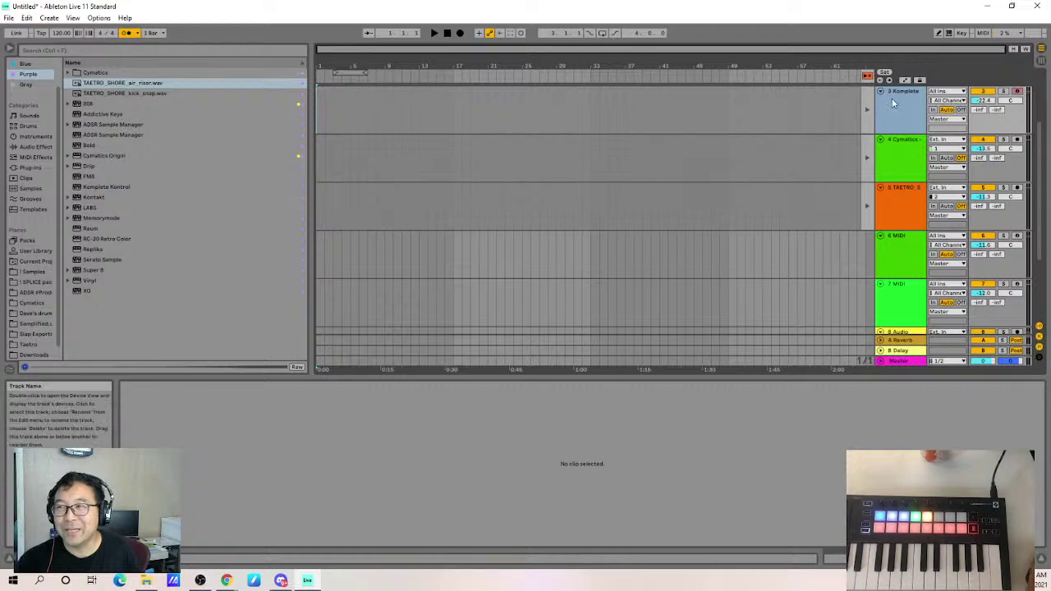
{"action": "left_click", "coordinate": [687, 197]}
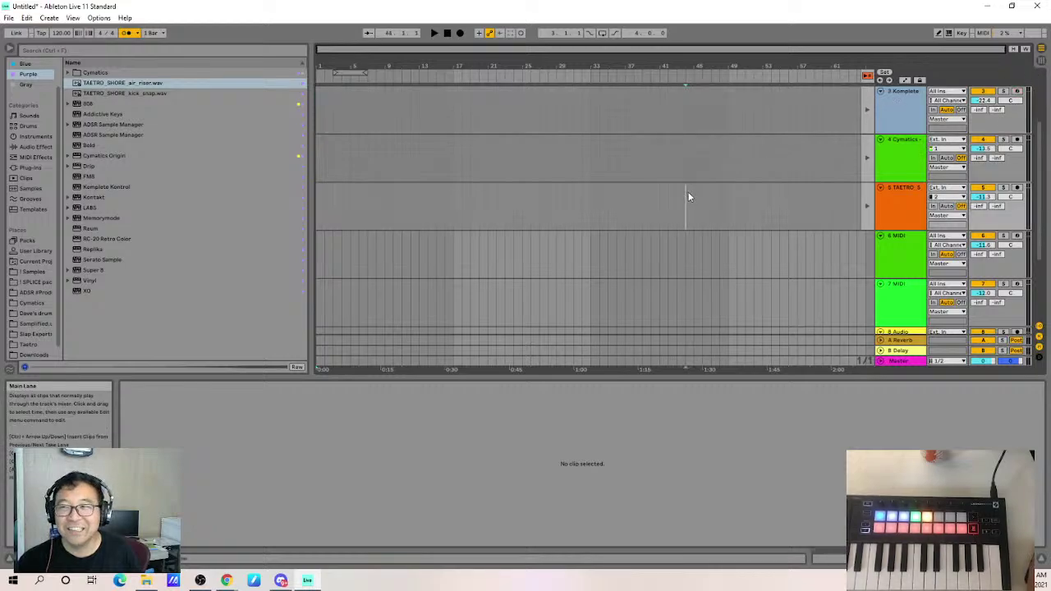
{"action": "left_click", "coordinate": [788, 206]}
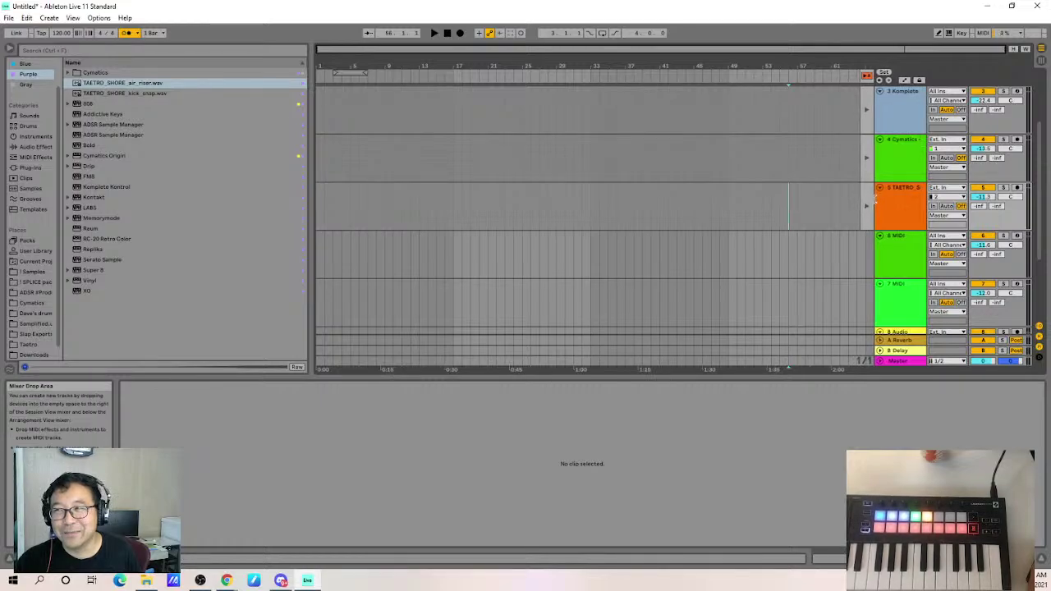
{"action": "left_click_drag", "start_coordinate": [865, 240], "coordinate": [277, 117]}
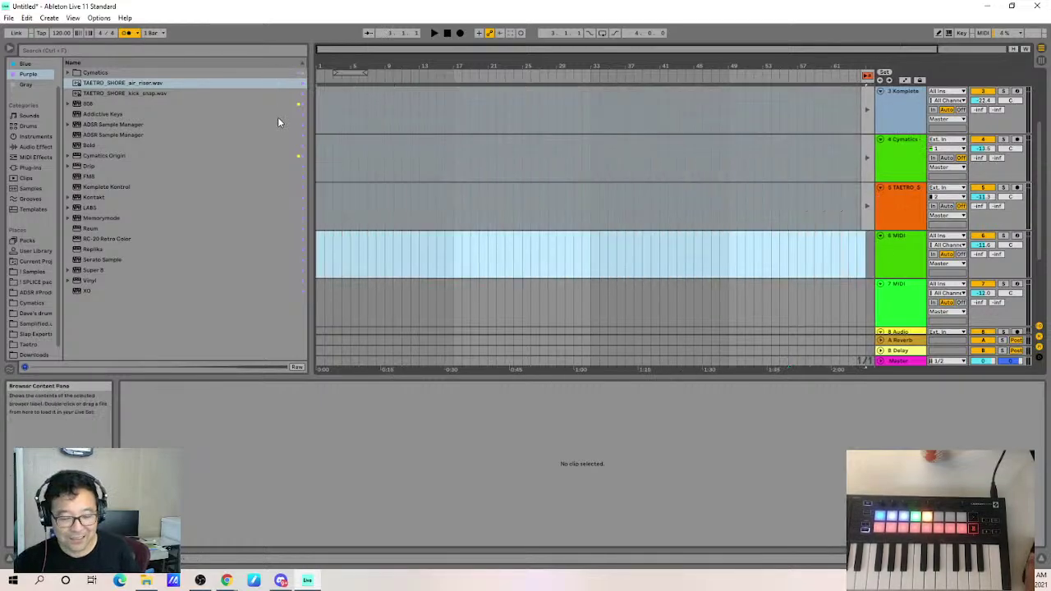
{"action": "left_click", "coordinate": [869, 76]}
{"action": "left_click", "coordinate": [402, 129]}
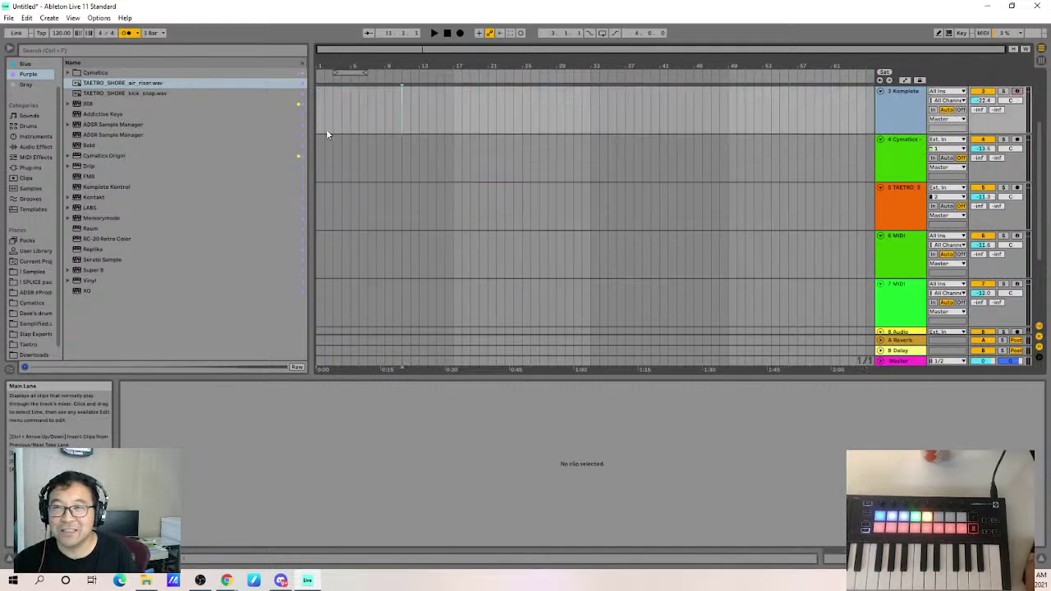
Set the arrangement loop to the first four bars and return to Session View.
{"action": "left_click_drag", "start_coordinate": [351, 106], "coordinate": [319, 107]}
{"action": "key", "text": "ctrl+l"}
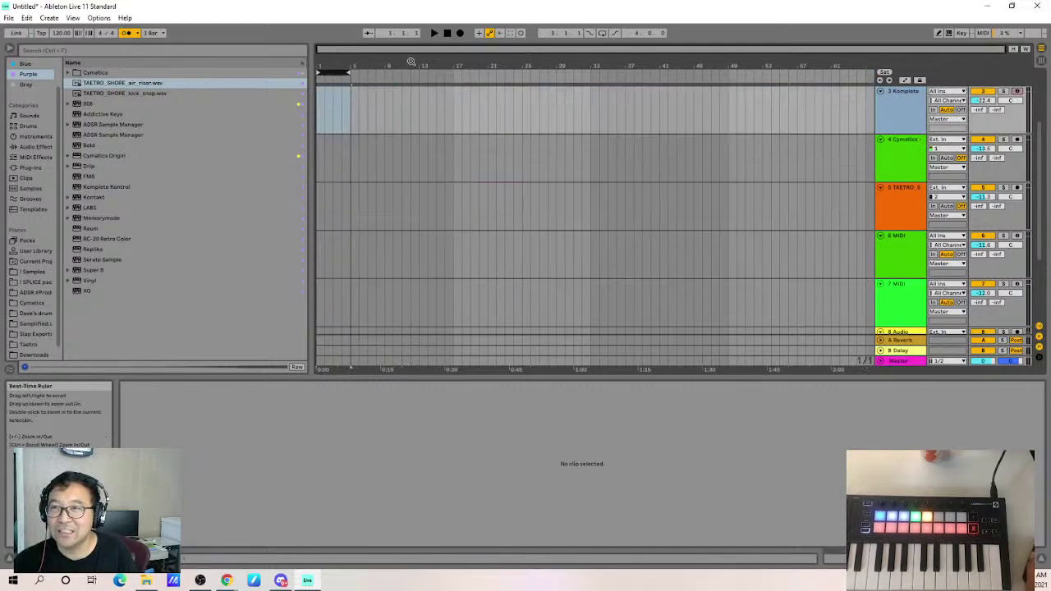
{"action": "left_click", "coordinate": [1041, 51]}
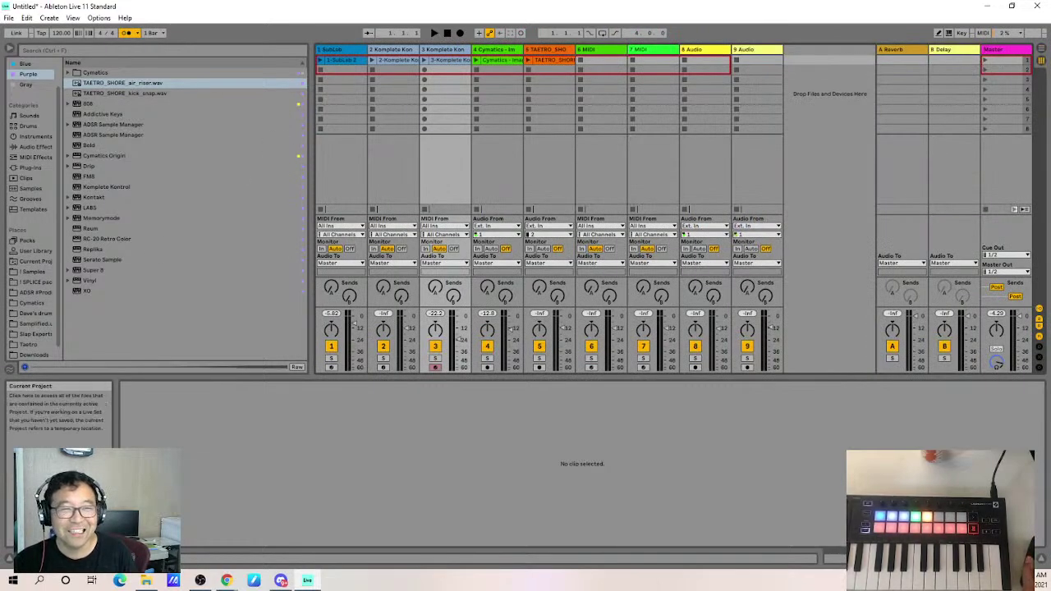
Record a live performance of the session clips into the arrangement, then stop the recording.
{"action": "left_click", "coordinate": [460, 34]}
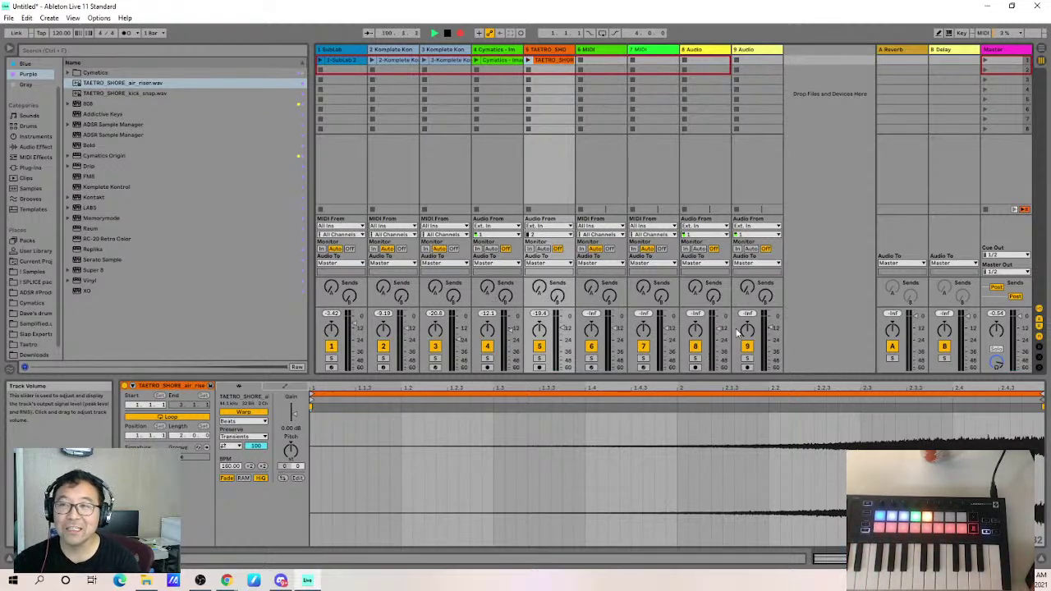
{"action": "right_click", "coordinate": [551, 61]}
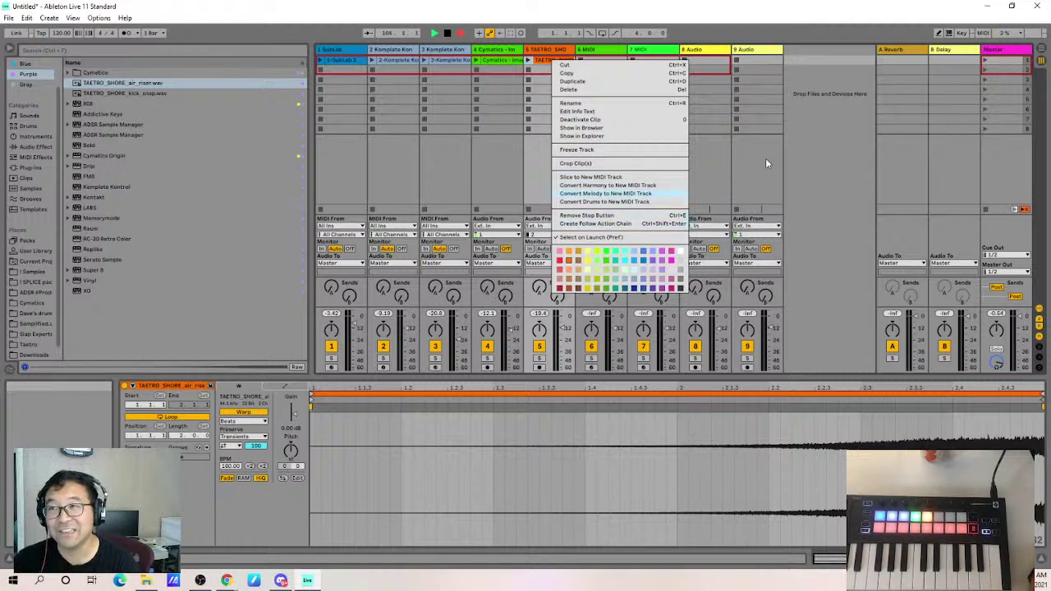
{"action": "left_click", "coordinate": [796, 149]}
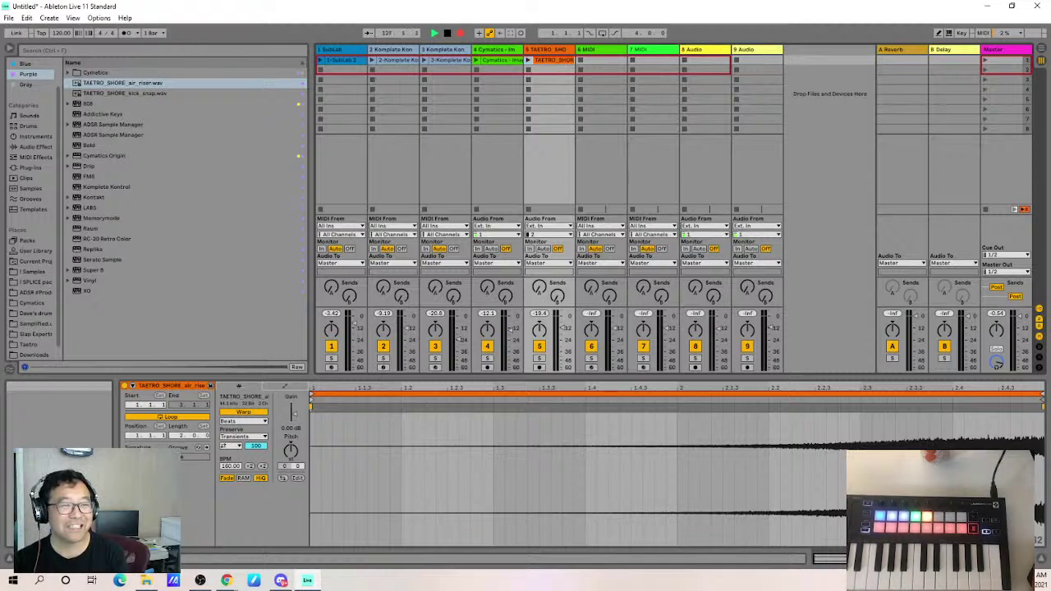
{"action": "key", "text": "alt+Tab"}
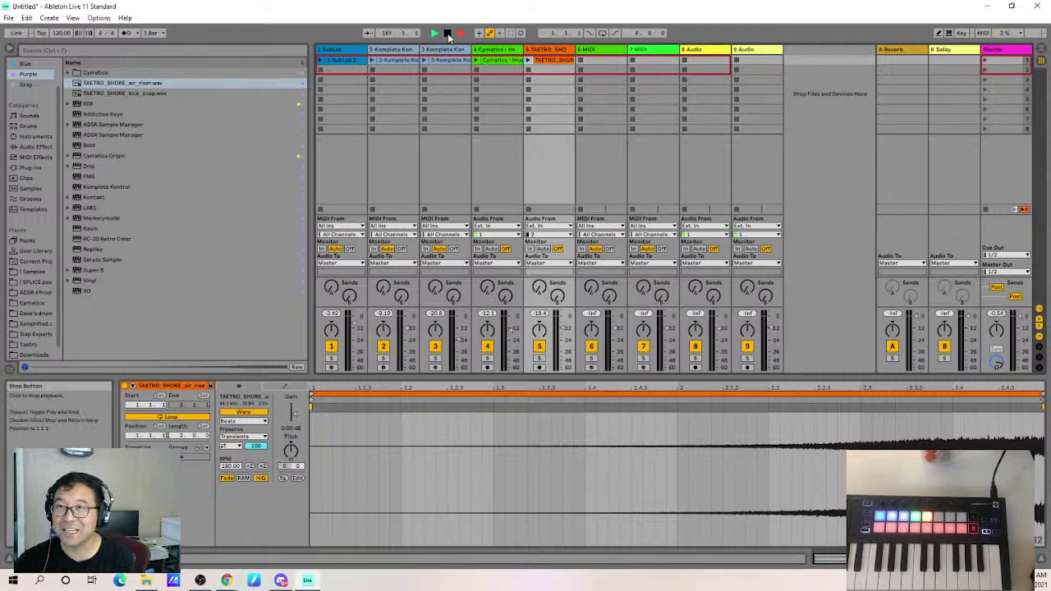
{"action": "key", "text": "space"}
Return all tracks to arrangement playback and review the recorded clips along the whole timeline.
{"action": "left_click", "coordinate": [1041, 50]}
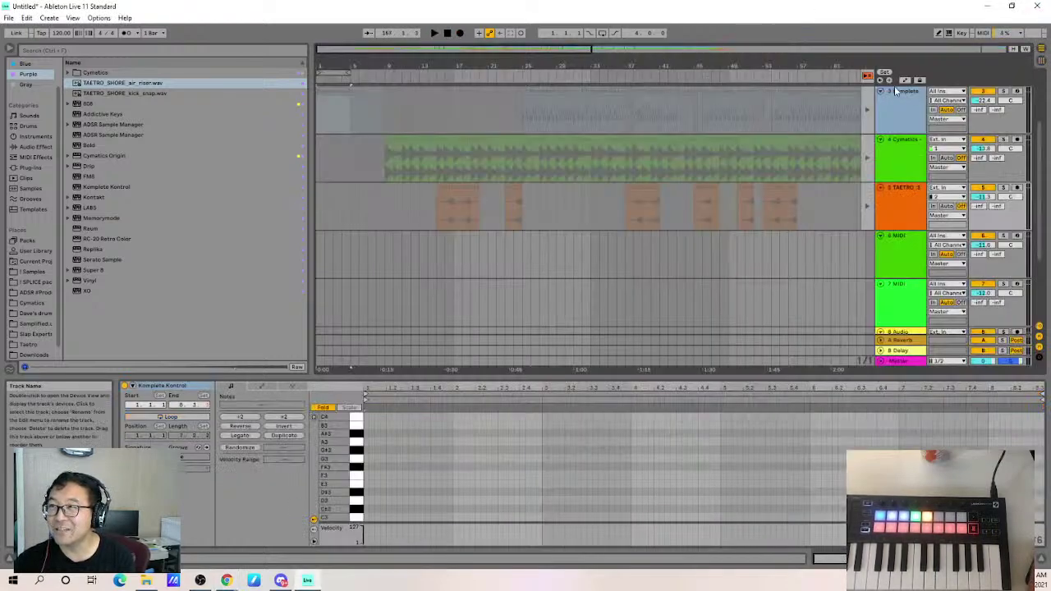
{"action": "left_click", "coordinate": [867, 76]}
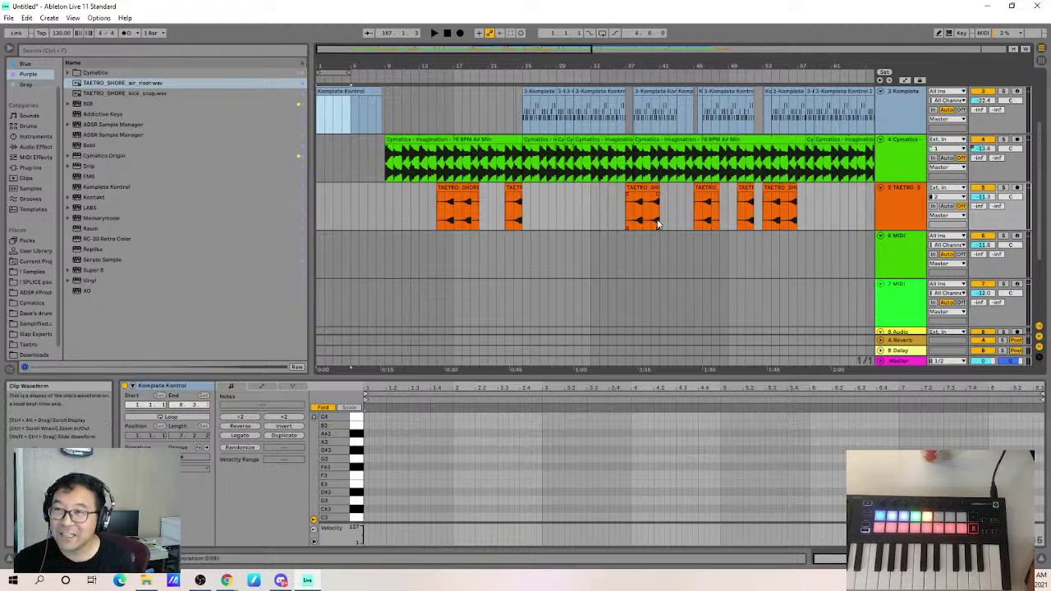
{"action": "scroll", "coordinate": [664, 220], "scroll_direction": "right", "scroll_amount": 10}
{"action": "scroll", "coordinate": [624, 234], "scroll_direction": "up", "scroll_amount": 3}
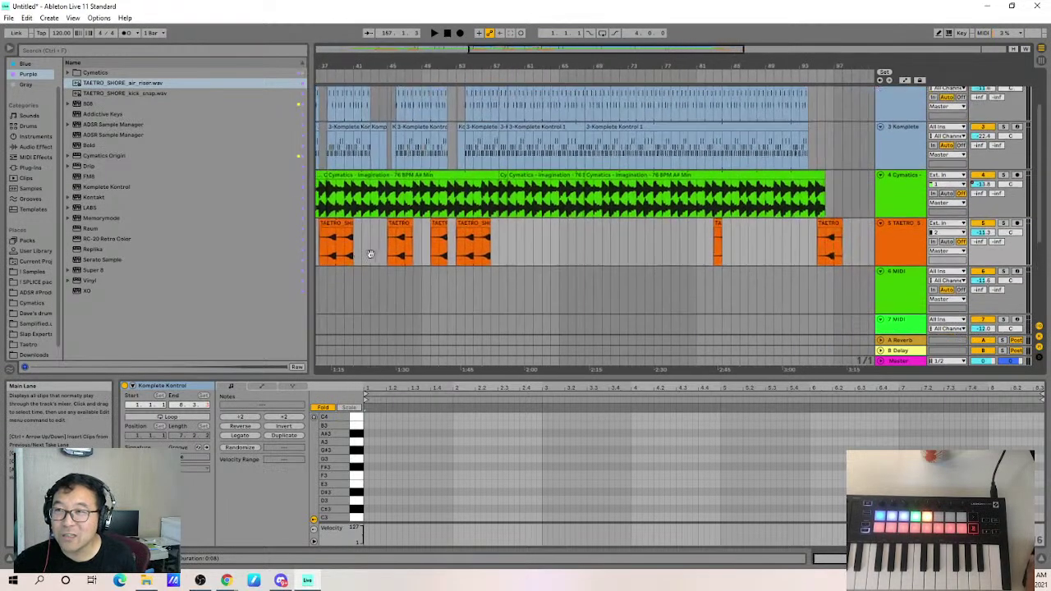
{"action": "scroll", "coordinate": [542, 263], "scroll_direction": "up", "scroll_amount": 2}
{"action": "scroll", "coordinate": [509, 280], "scroll_direction": "right", "scroll_amount": 5}
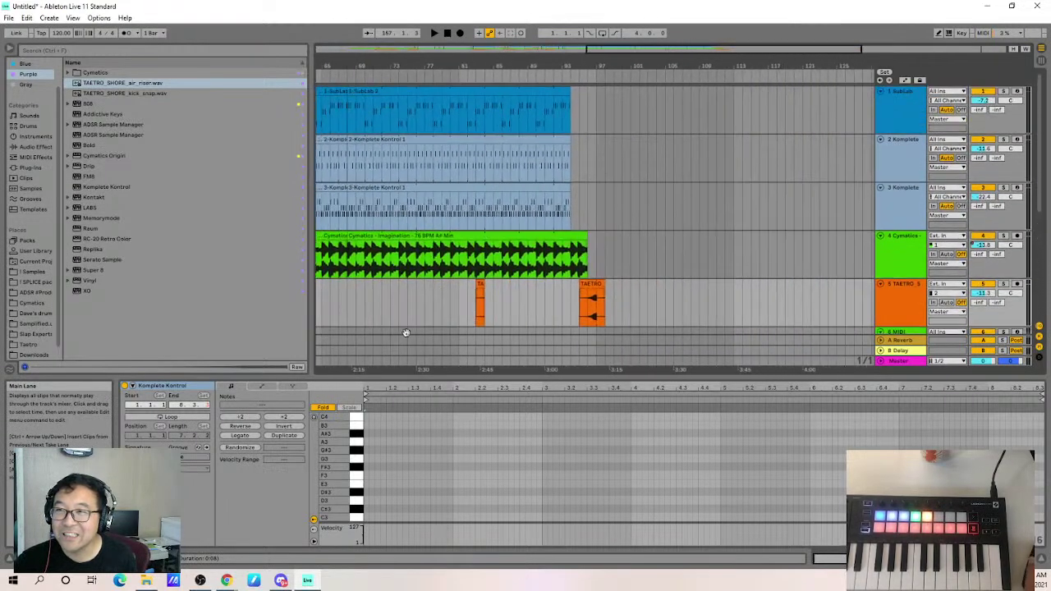
{"action": "scroll", "coordinate": [408, 332], "scroll_direction": "left", "scroll_amount": 3}
{"action": "scroll", "coordinate": [504, 321], "scroll_direction": "down", "scroll_amount": 3}
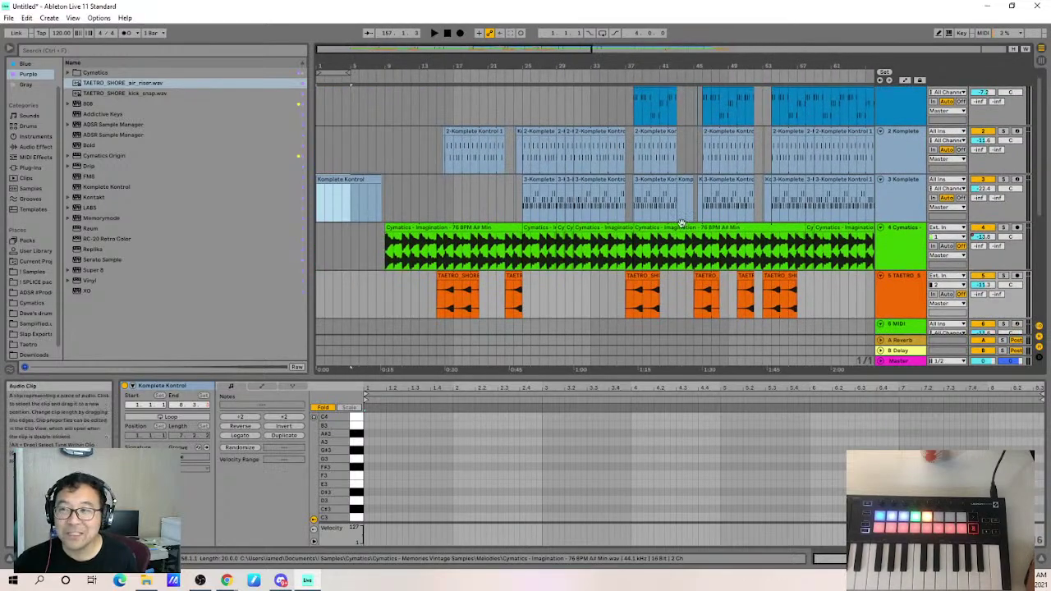
{"action": "scroll", "coordinate": [602, 269], "scroll_direction": "down", "scroll_amount": 2}
{"action": "scroll", "coordinate": [531, 300], "scroll_direction": "up", "scroll_amount": 1}
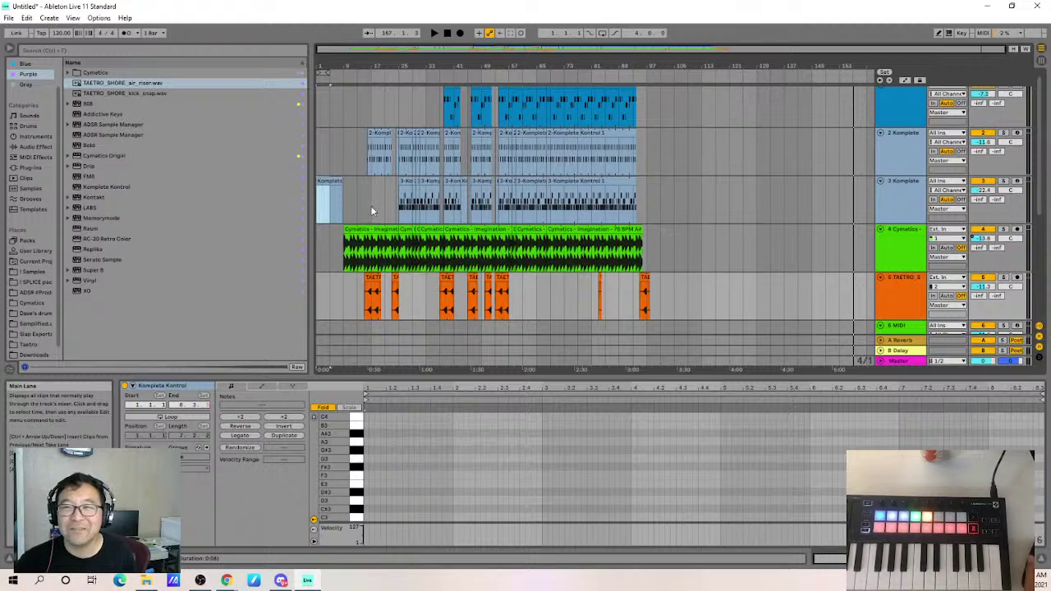
Delete the empty Komplete Kontrol clip at the start of the third track and play the arrangement from bar 9.
{"action": "left_click_drag", "start_coordinate": [372, 206], "coordinate": [318, 205]}
{"action": "key", "text": "Delete"}
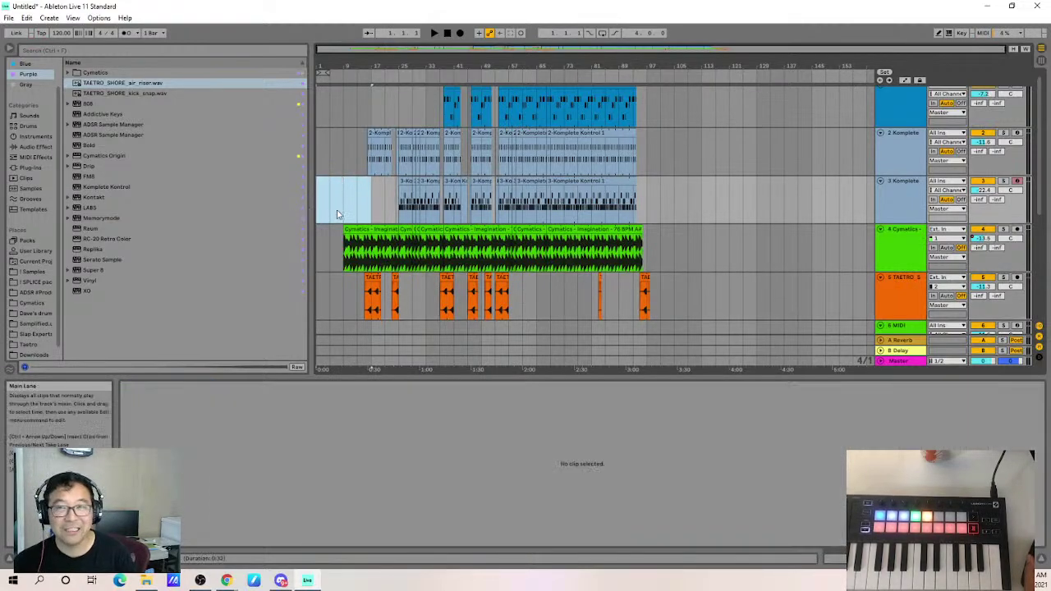
{"action": "left_click", "coordinate": [345, 213]}
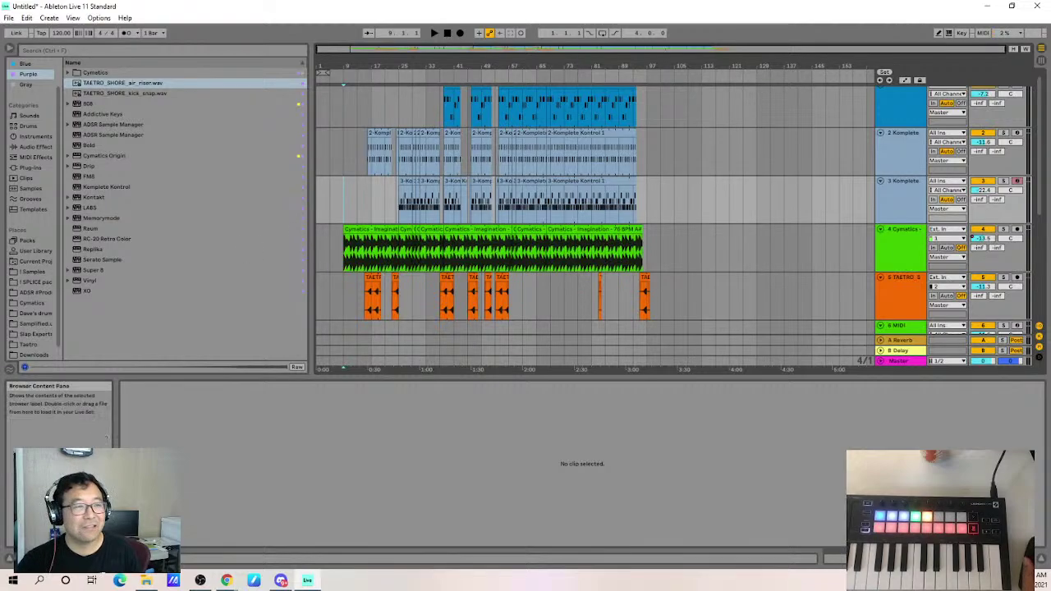
{"action": "scroll", "coordinate": [385, 191], "scroll_direction": "up", "scroll_amount": 1}
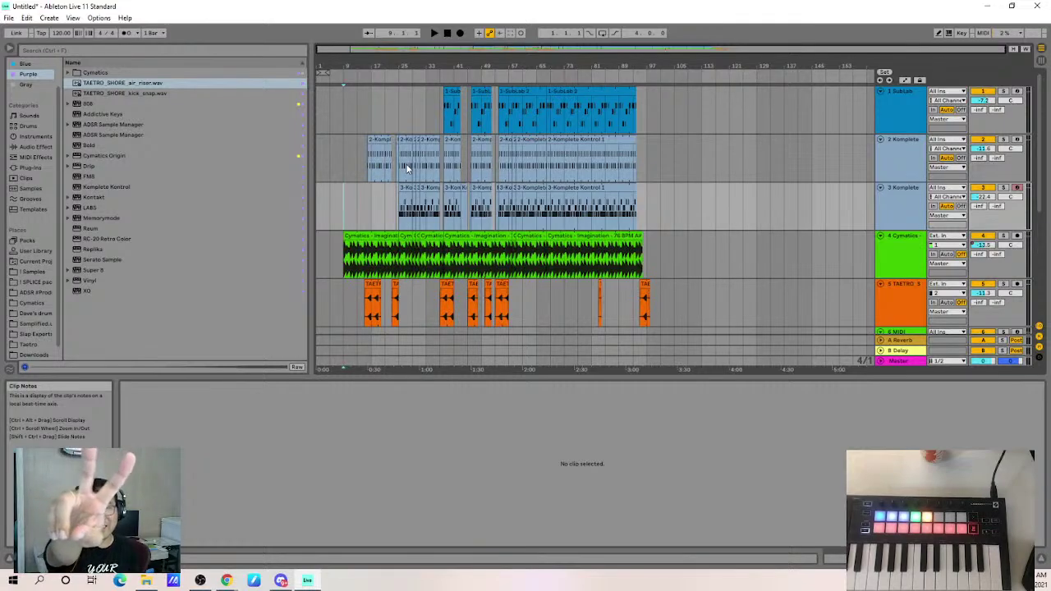
{"action": "key", "text": "space"}
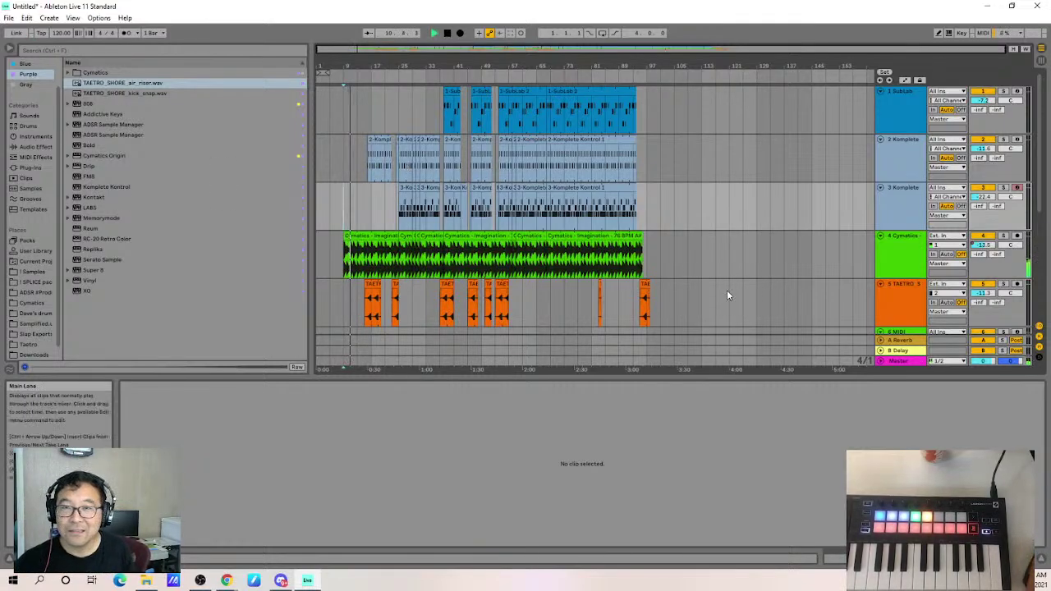
Turn on the arrangement loop, set it to 16 bars starting at bar 77, and move playback to its start.
{"action": "scroll", "coordinate": [936, 331], "scroll_direction": "down", "scroll_amount": 2}
{"action": "left_click", "coordinate": [915, 323]}
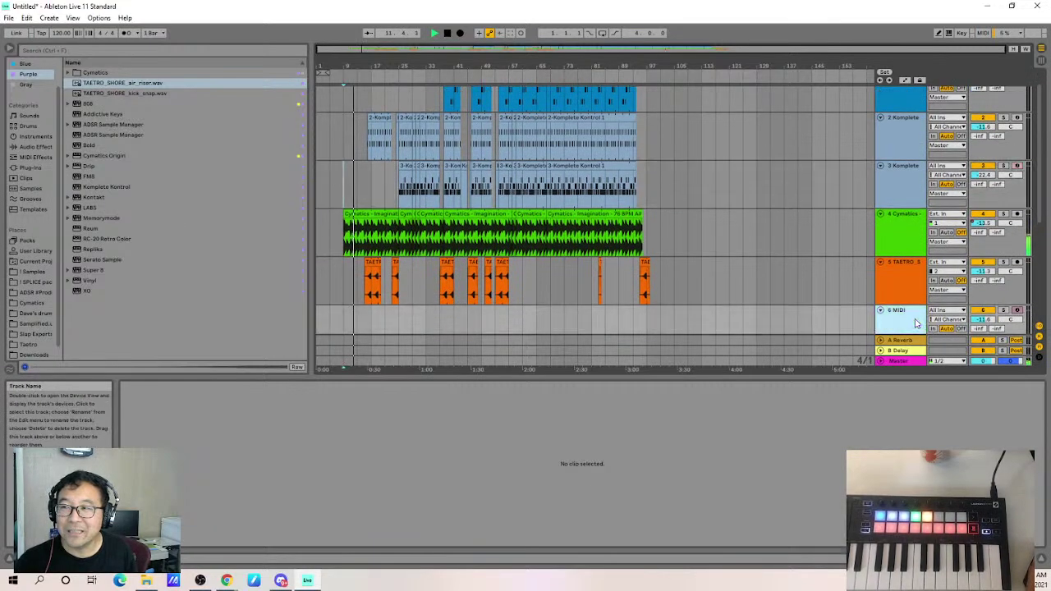
{"action": "left_click", "coordinate": [325, 71]}
{"action": "key", "text": "ctrl+l"}
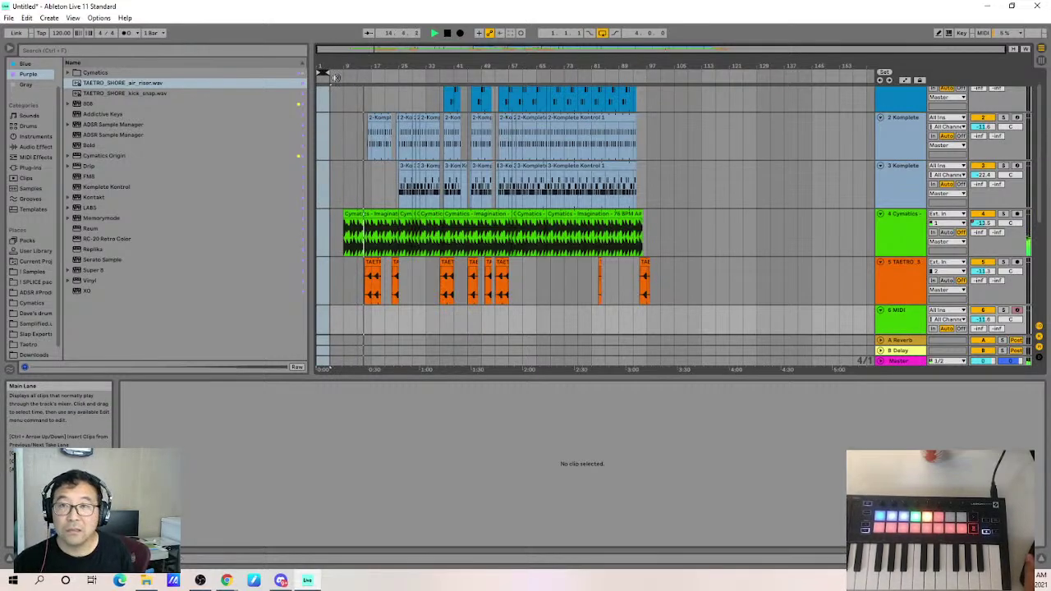
{"action": "left_click_drag", "start_coordinate": [325, 73], "coordinate": [579, 74]}
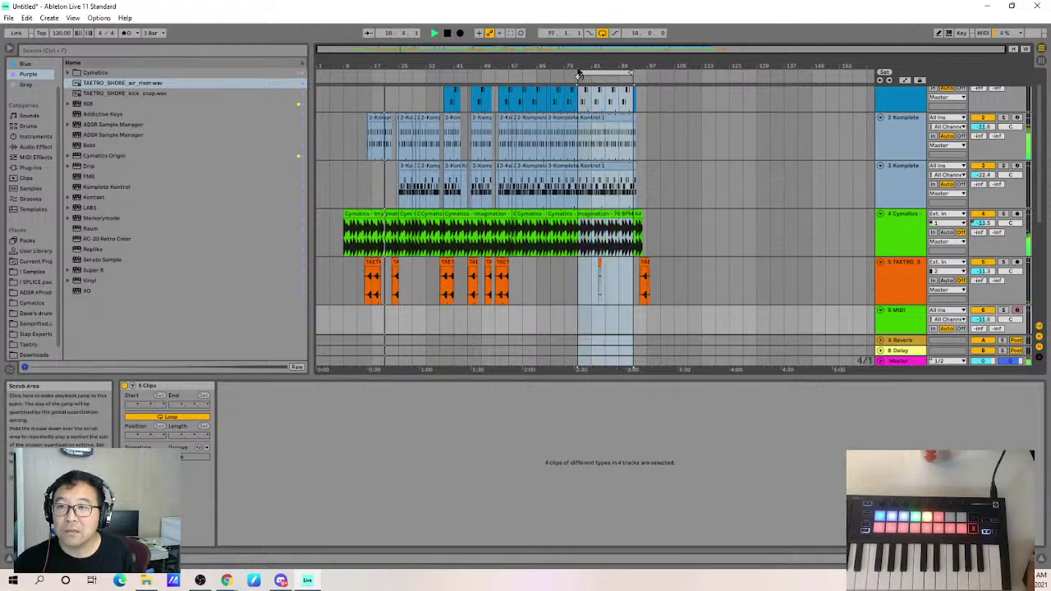
{"action": "left_click", "coordinate": [579, 74]}
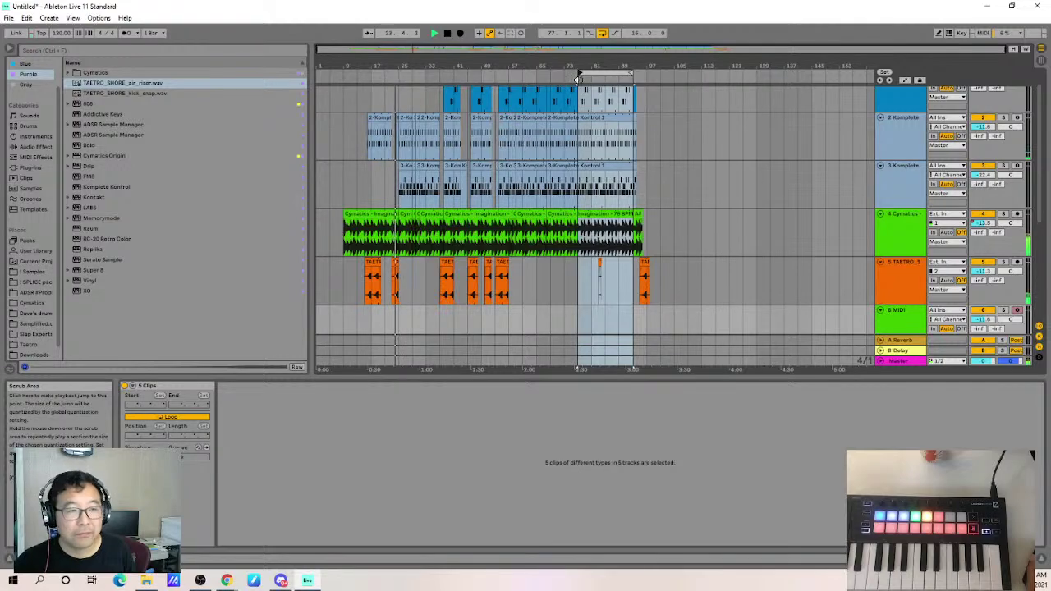
{"action": "left_click", "coordinate": [578, 78]}
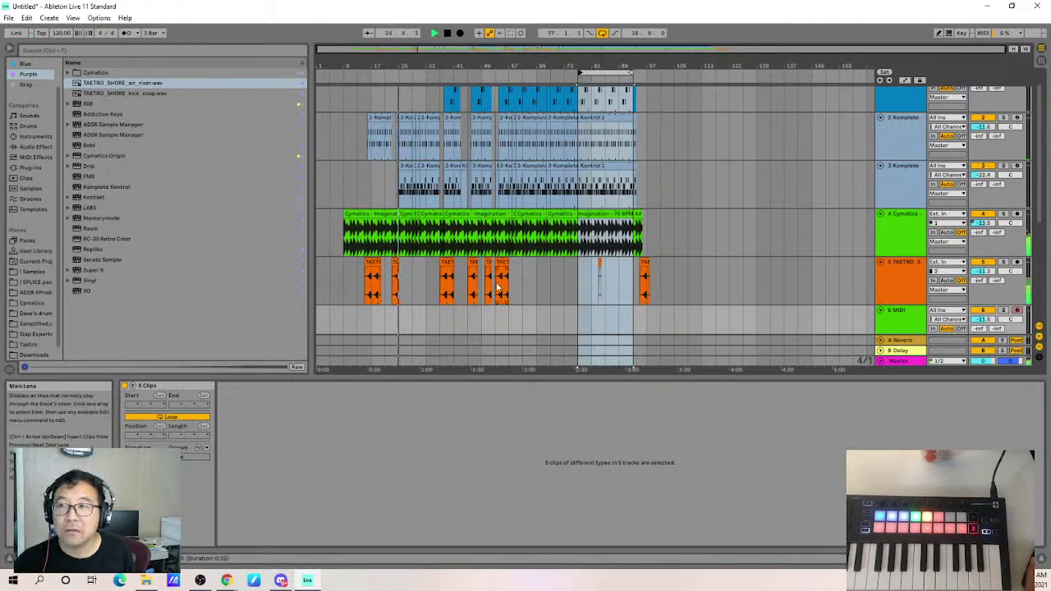
Load Kontakt onto the sixth MIDI track with the Lo-Fi Glow instrument, close its window and keep that track selected.
{"action": "key", "text": "ctrl+shift+t"}
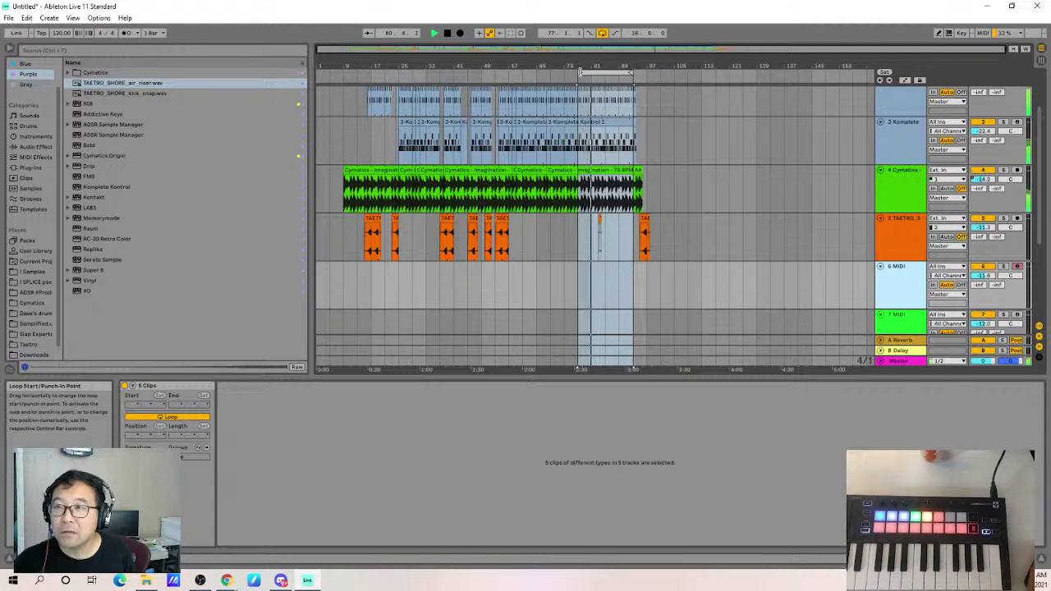
{"action": "left_click", "coordinate": [94, 197]}
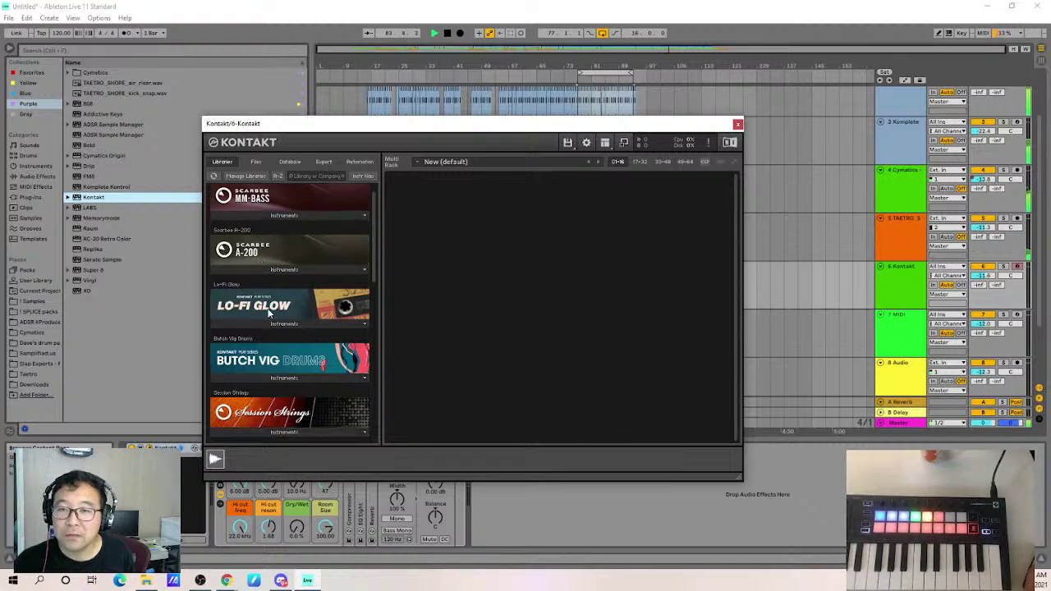
{"action": "left_click", "coordinate": [297, 324]}
{"action": "double_click", "coordinate": [255, 339]}
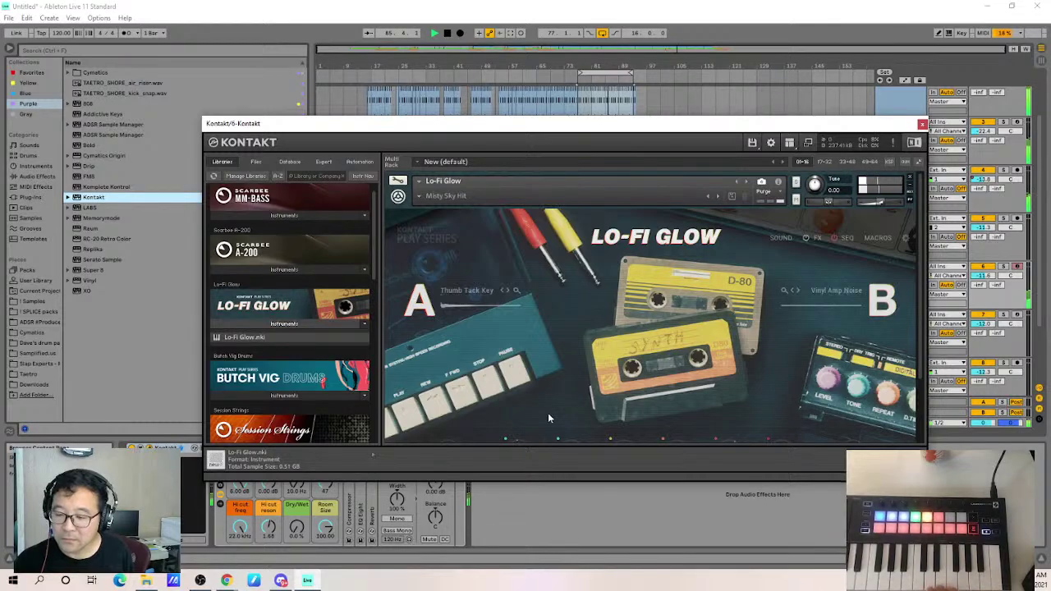
{"action": "left_click", "coordinate": [922, 124]}
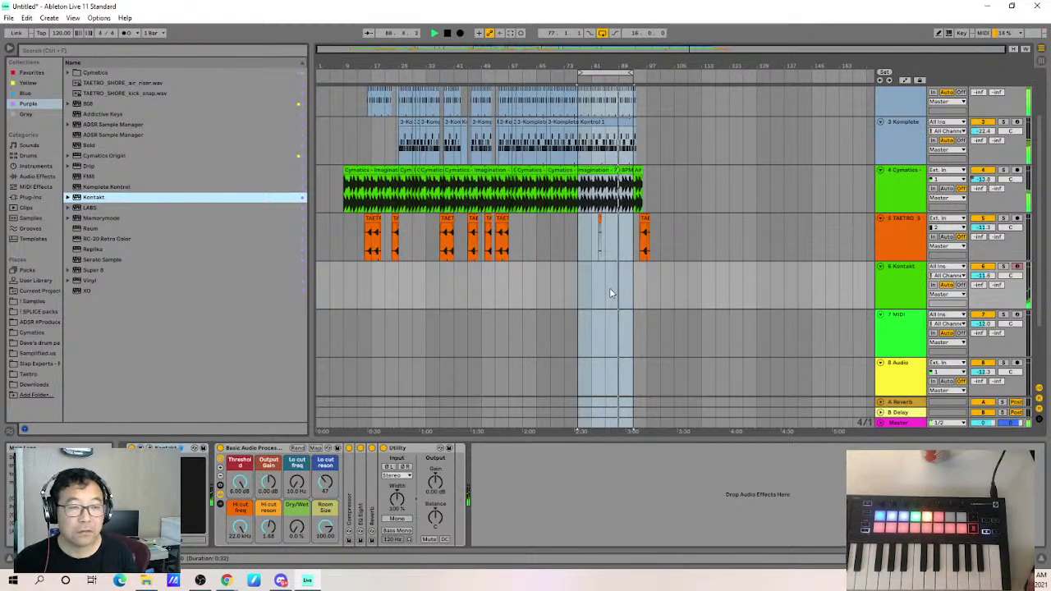
{"action": "left_click", "coordinate": [894, 243]}
{"action": "left_click", "coordinate": [895, 282]}
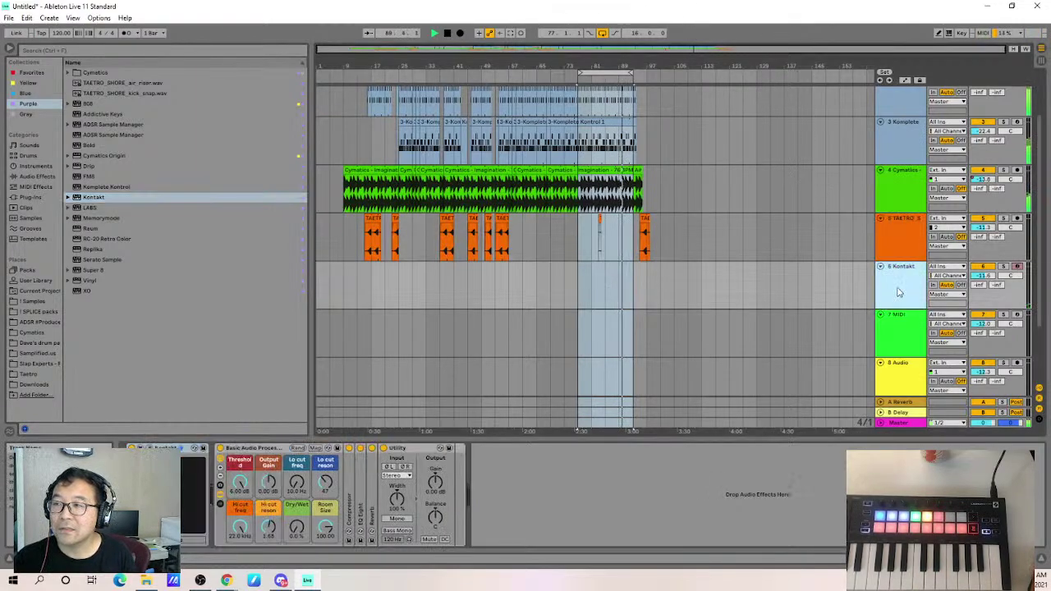